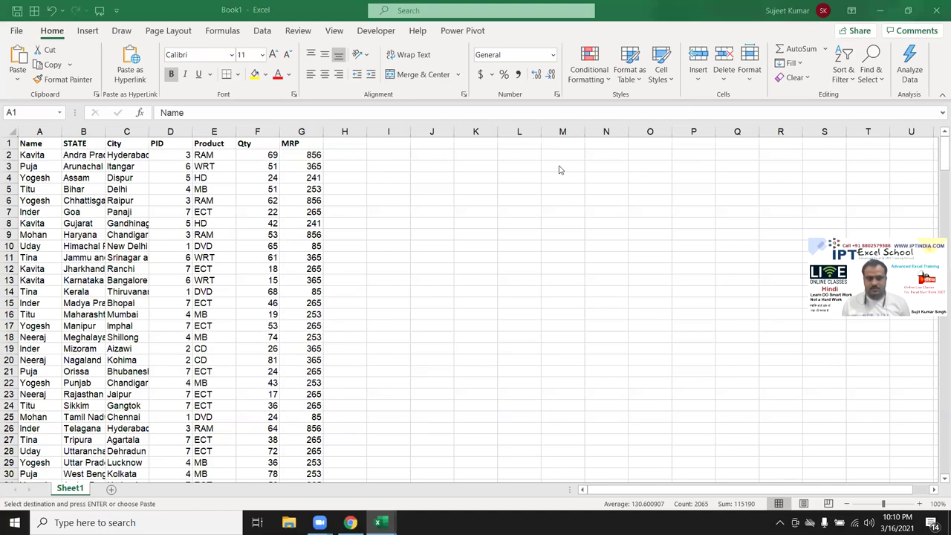
Paste the name and product table into the sheet.
{"action": "key", "text": "ctrl+v"}
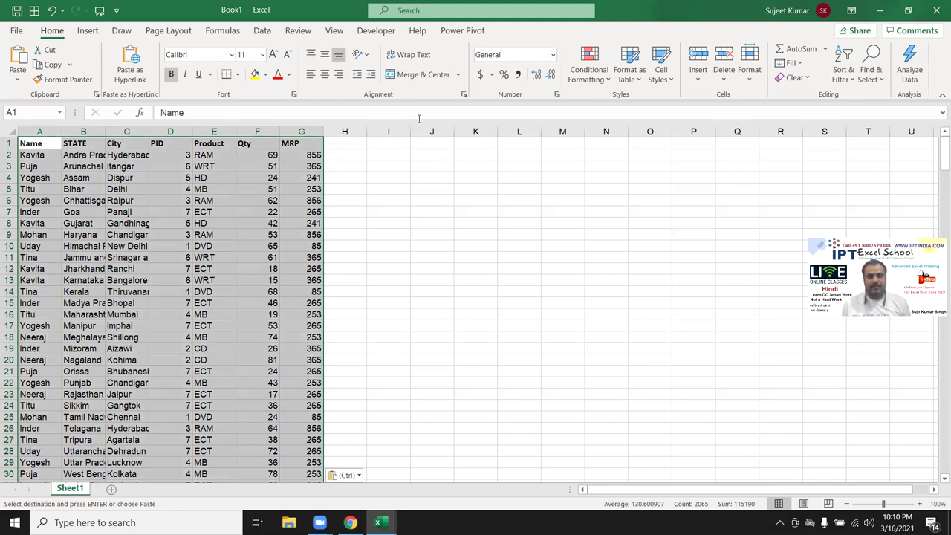
{"action": "left_click", "coordinate": [460, 257]}
{"action": "left_click", "coordinate": [58, 190]}
Enter the name Puja in cell J3.
{"action": "left_click", "coordinate": [416, 178]}
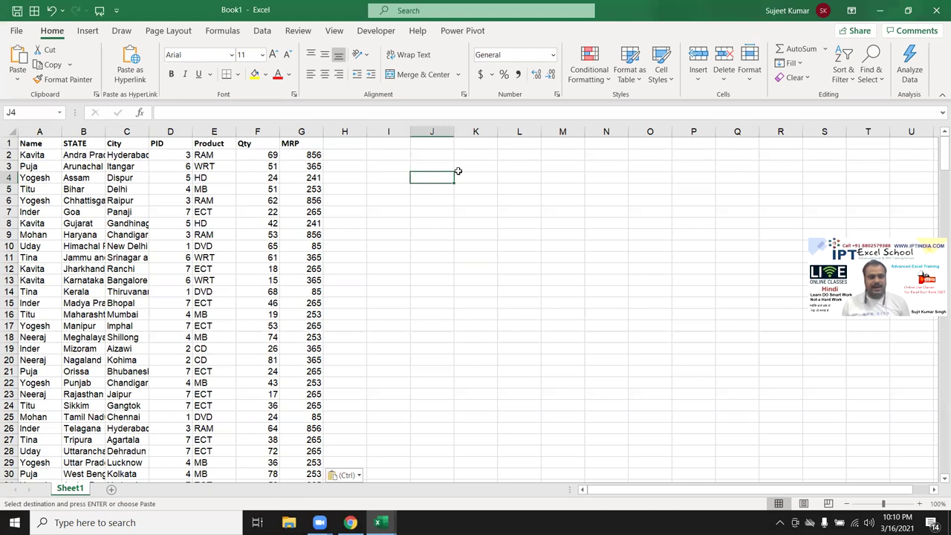
{"action": "key", "text": "Up"}
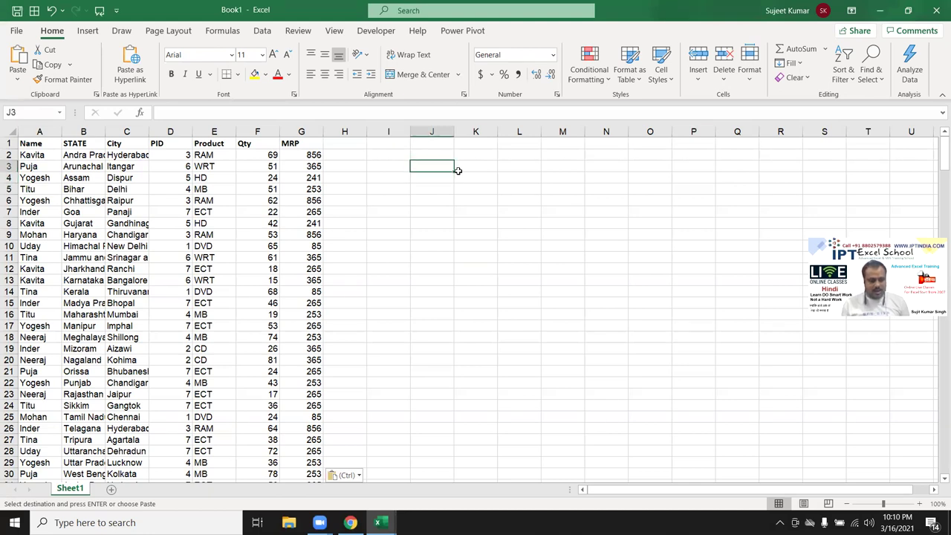
{"action": "type", "text": "R"}
{"action": "key", "text": "Escape"}
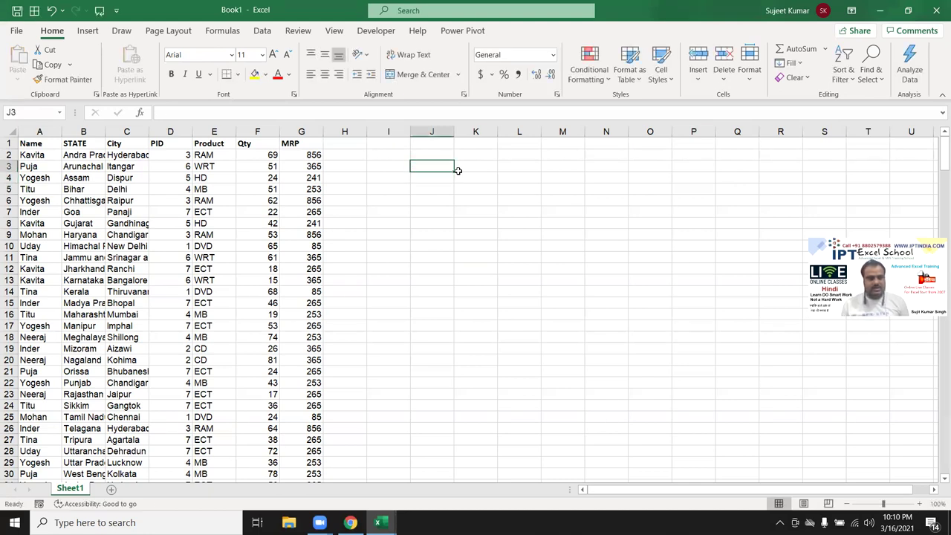
{"action": "type", "text": "Puja"}
{"action": "left_click", "coordinate": [459, 169]}
In K3 enter =VLOOKUP(J3,A:G,6,0) to look up Puja's Qty.
{"action": "type", "text": "="}
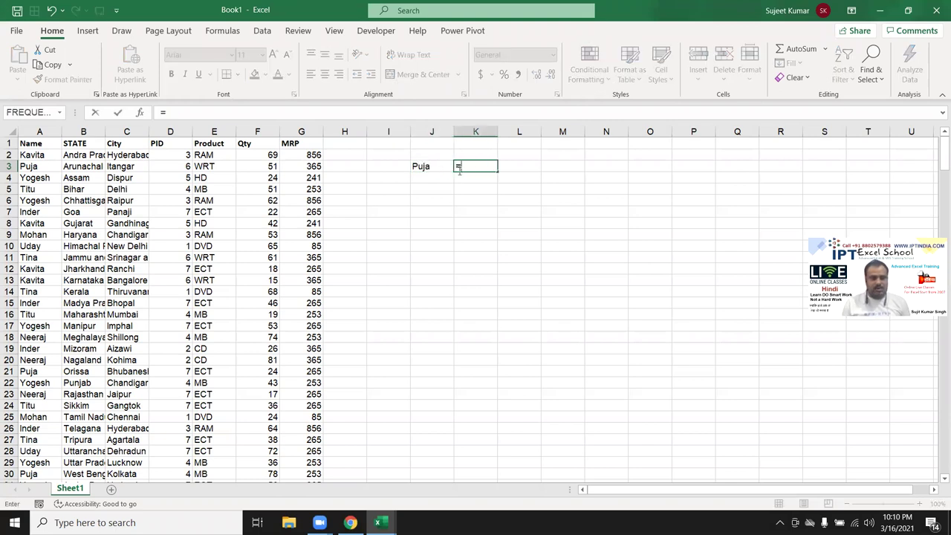
{"action": "type", "text": "vlo"}
{"action": "key", "text": "Tab"}
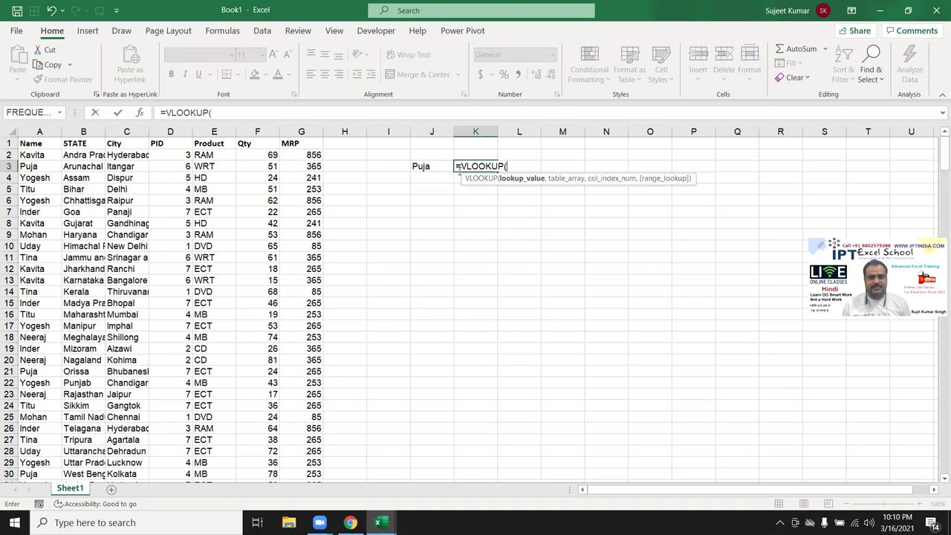
{"action": "key", "text": "Left"}
{"action": "type", "text": ","}
{"action": "key", "text": "Left"}
{"action": "key", "text": "Left"}
{"action": "key", "text": "Left"}
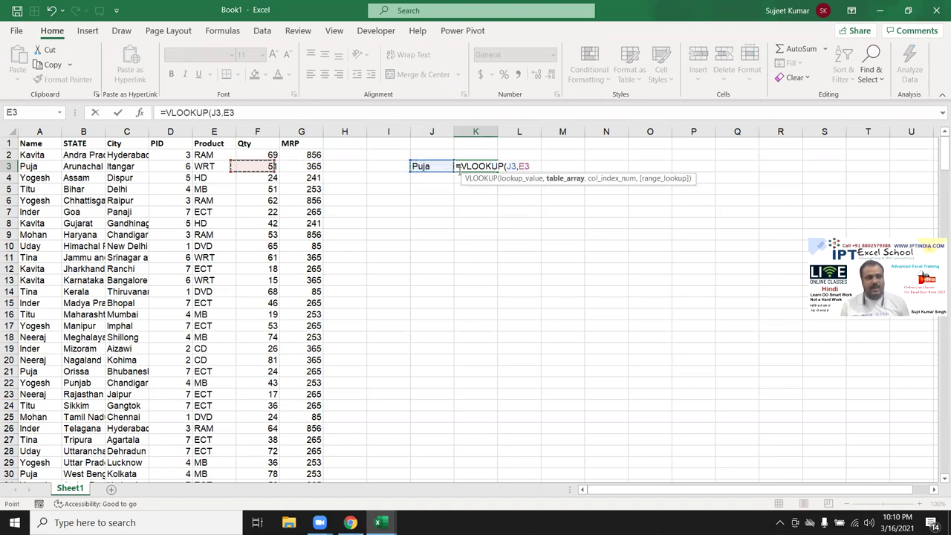
{"action": "key", "text": "Left"}
{"action": "key", "text": "Left"}
{"action": "key", "text": "Left"}
{"action": "key", "text": "ctrl+space"}
{"action": "key", "text": "shift+Right"}
{"action": "key", "text": "shift+Right"}
{"action": "key", "text": "shift+Right"}
{"action": "key", "text": "shift+Right"}
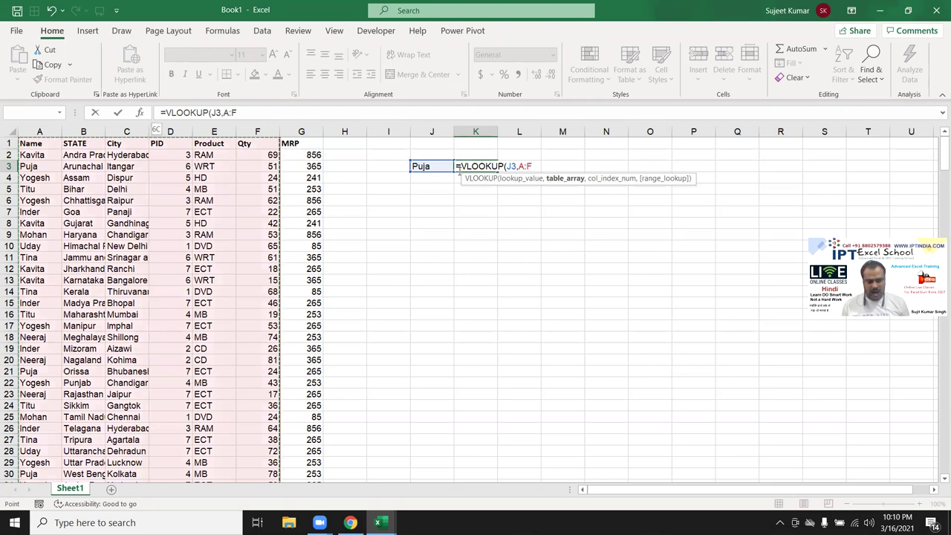
{"action": "key", "text": "shift+Right"}
{"action": "type", "text": ",6"}
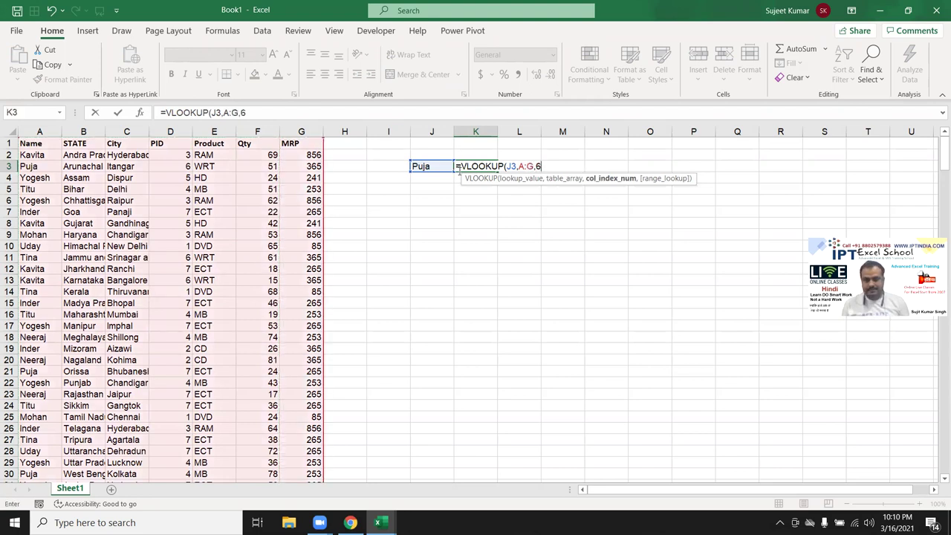
{"action": "type", "text": ",0"}
{"action": "key", "text": "Return"}
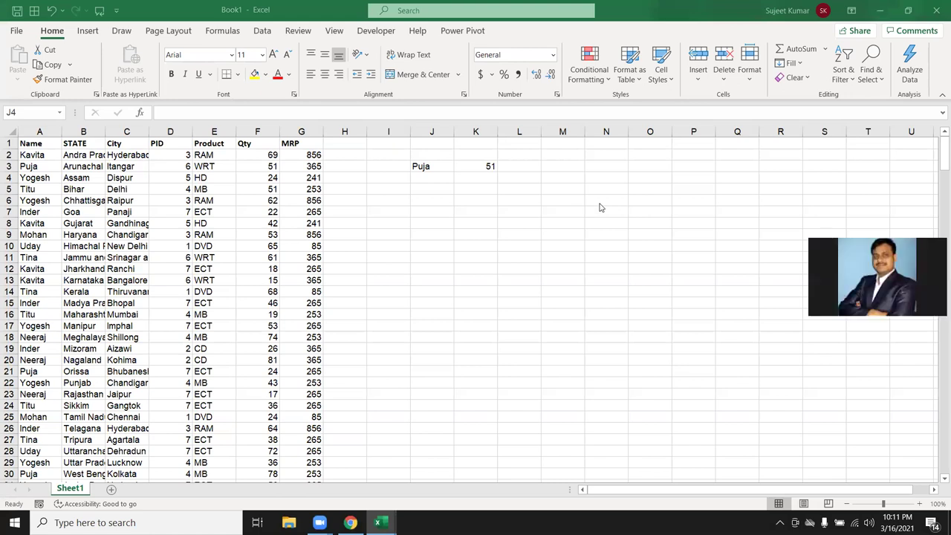
Check K3's lookup against Puja's row in the table, confirming Qty 51.
{"action": "left_click", "coordinate": [481, 167]}
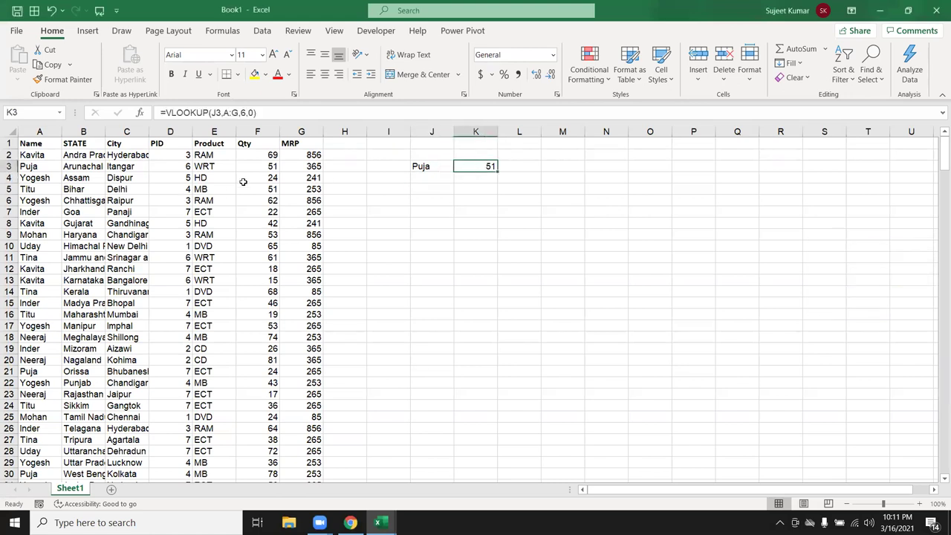
{"action": "left_click_drag", "start_coordinate": [251, 166], "coordinate": [16, 179]}
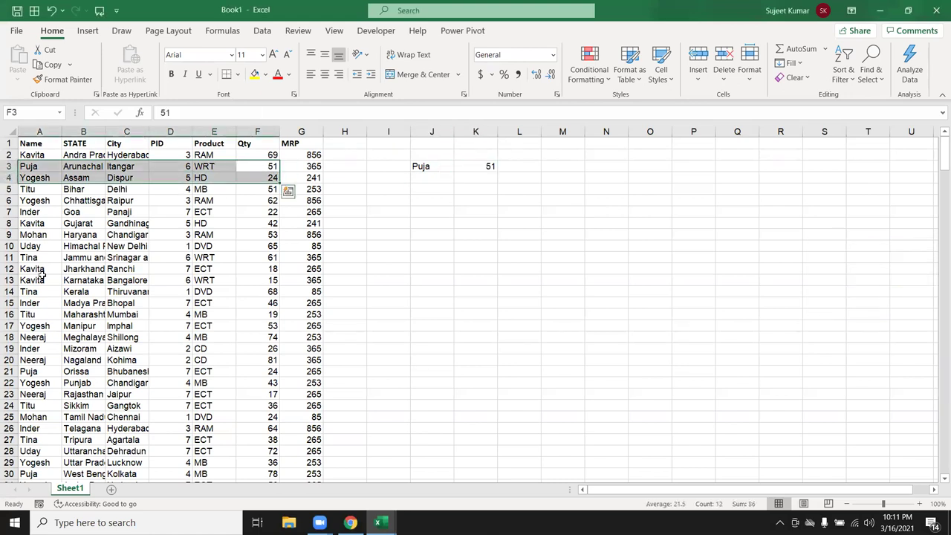
{"action": "left_click", "coordinate": [468, 178]}
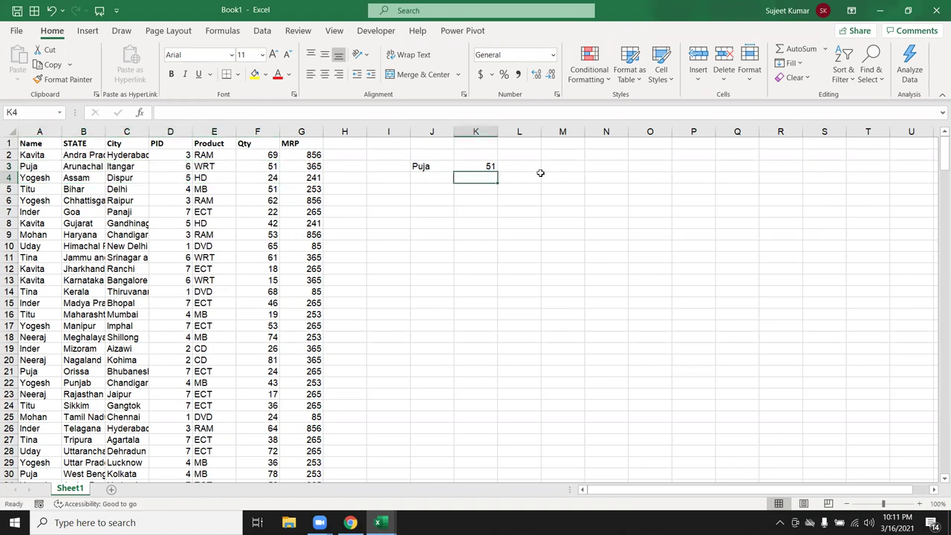
{"action": "key", "text": "Up"}
Replace K3's VLOOKUP with =TEXTJOIN(",",TRUE,A2:A20), joining the names with commas.
{"action": "key", "text": "Delete"}
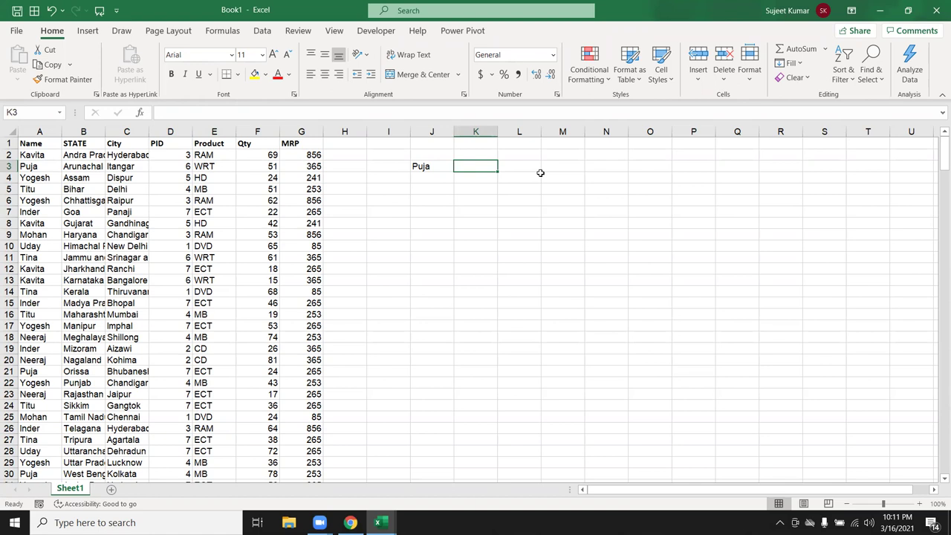
{"action": "type", "text": "=te"}
{"action": "key", "text": "Down"}
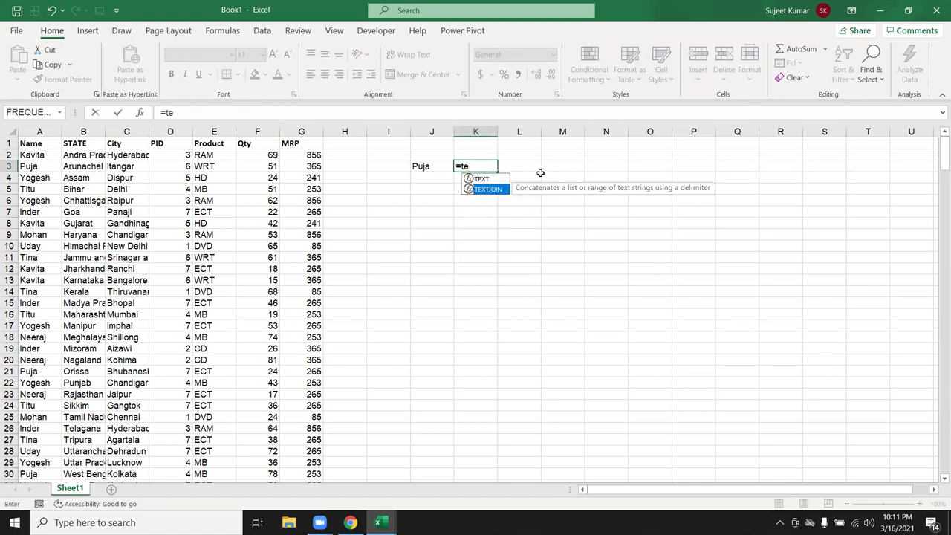
{"action": "key", "text": "Tab"}
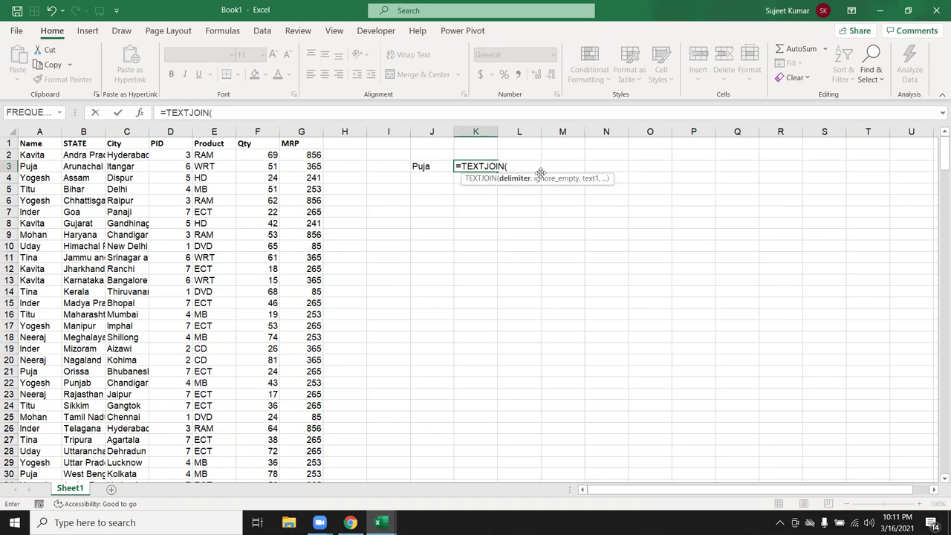
{"action": "type", "text": "\",\","}
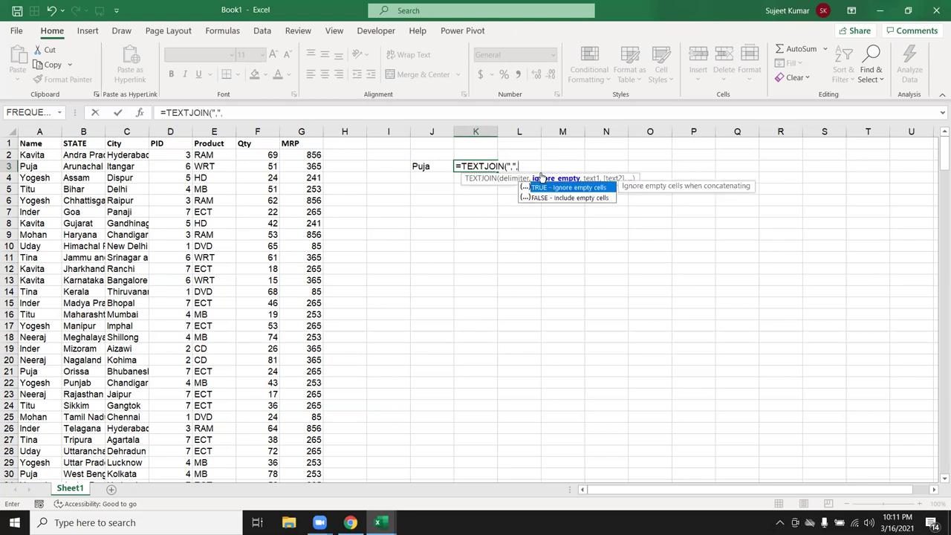
{"action": "key", "text": "Tab"}
{"action": "type", "text": ","}
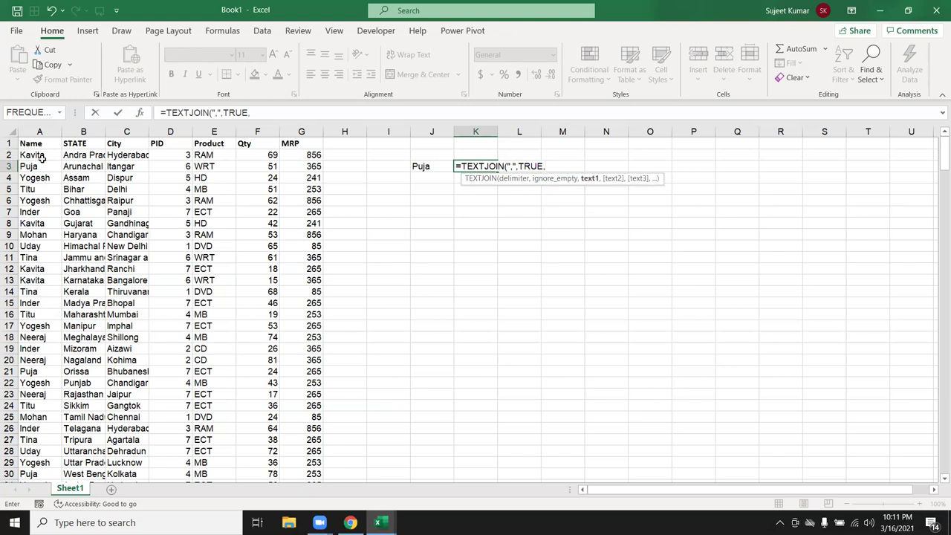
{"action": "left_click_drag", "start_coordinate": [42, 156], "coordinate": [62, 356]}
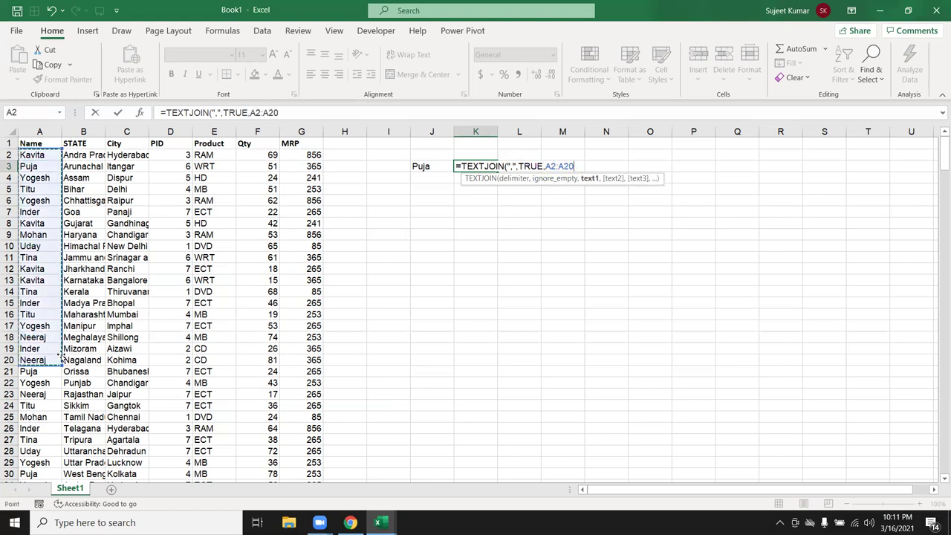
{"action": "key", "text": "Return"}
{"action": "key", "text": "Up"}
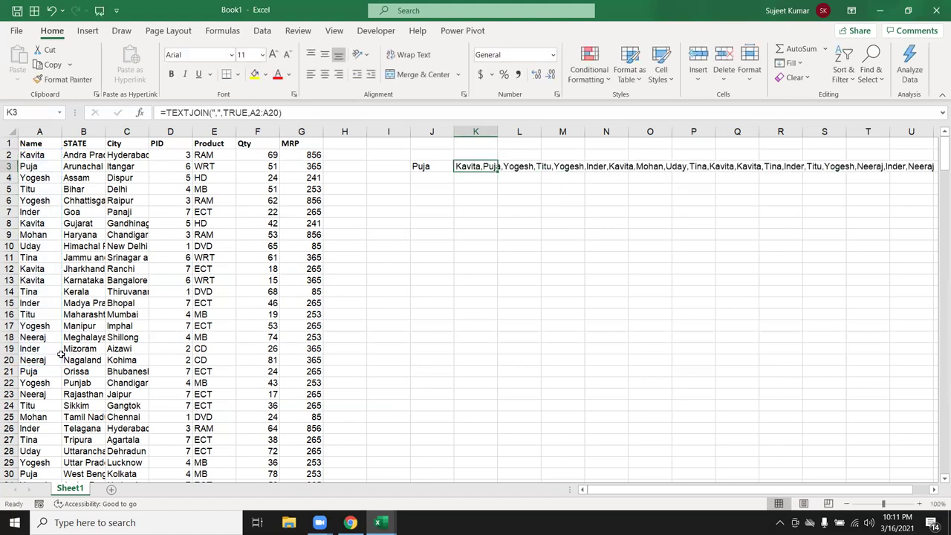
{"action": "key", "text": "F2"}
{"action": "key", "text": "Left"}
{"action": "key", "text": "Left"}
{"action": "key", "text": "Left"}
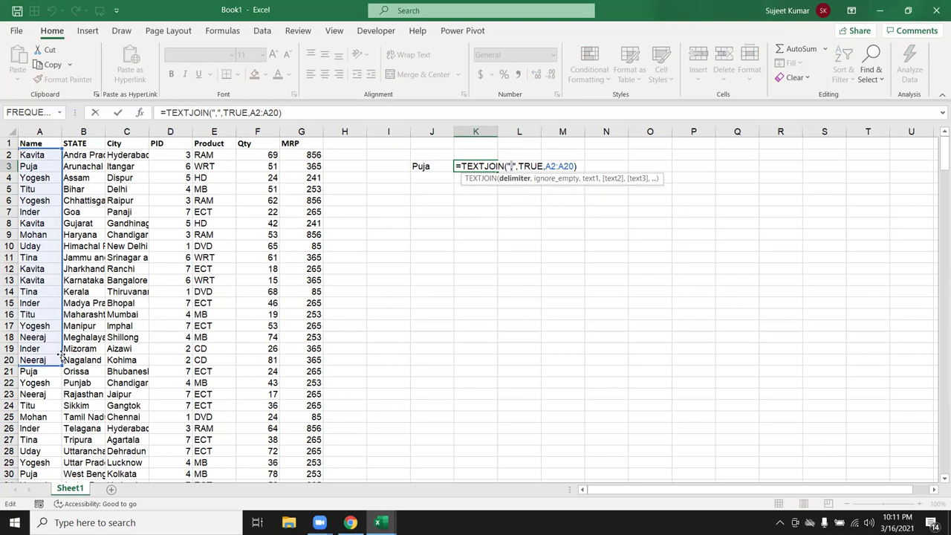
{"action": "key", "text": "Right"}
{"action": "key", "text": "Right"}
{"action": "key", "text": "Right"}
{"action": "key", "text": "shift+Right"}
{"action": "key", "text": "shift+Right"}
{"action": "key", "text": "shift+Right"}
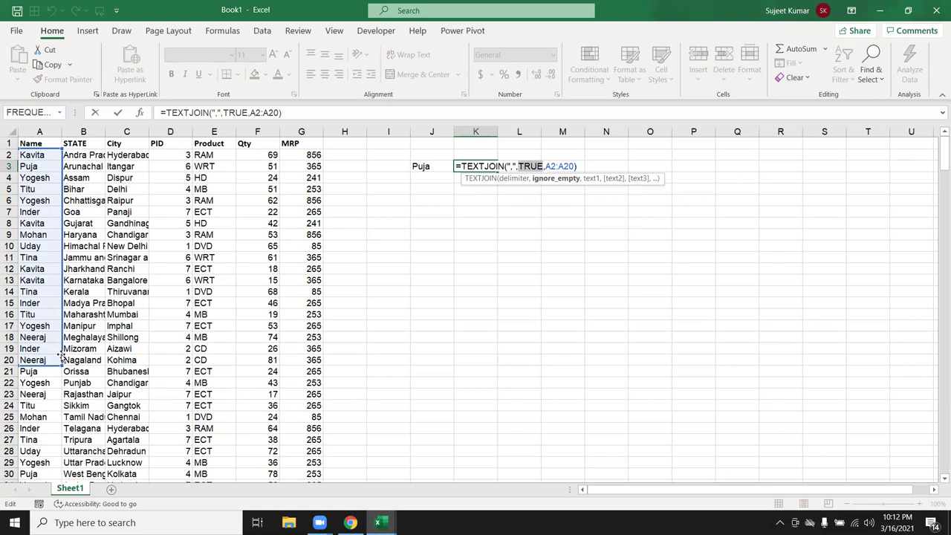
{"action": "key", "text": "Right"}
{"action": "key", "text": "Right"}
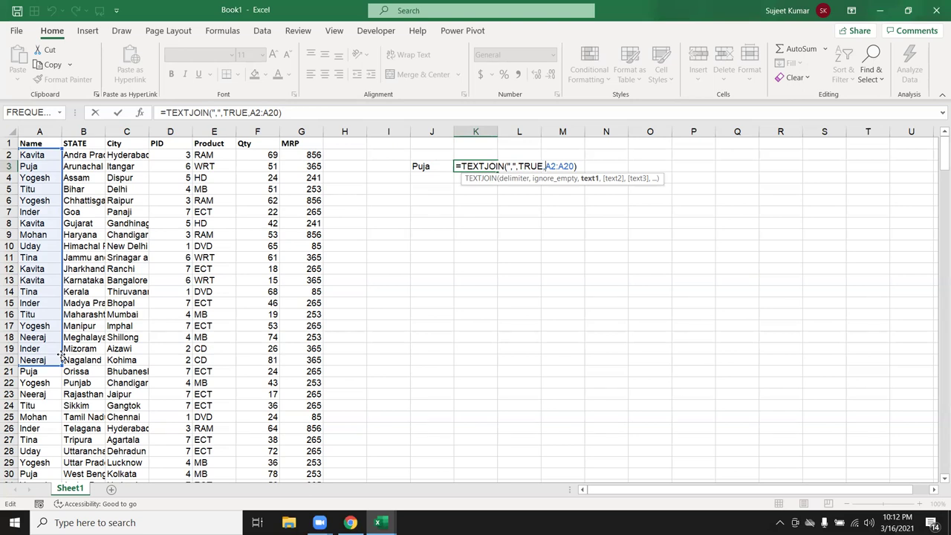
{"action": "key", "text": "Return"}
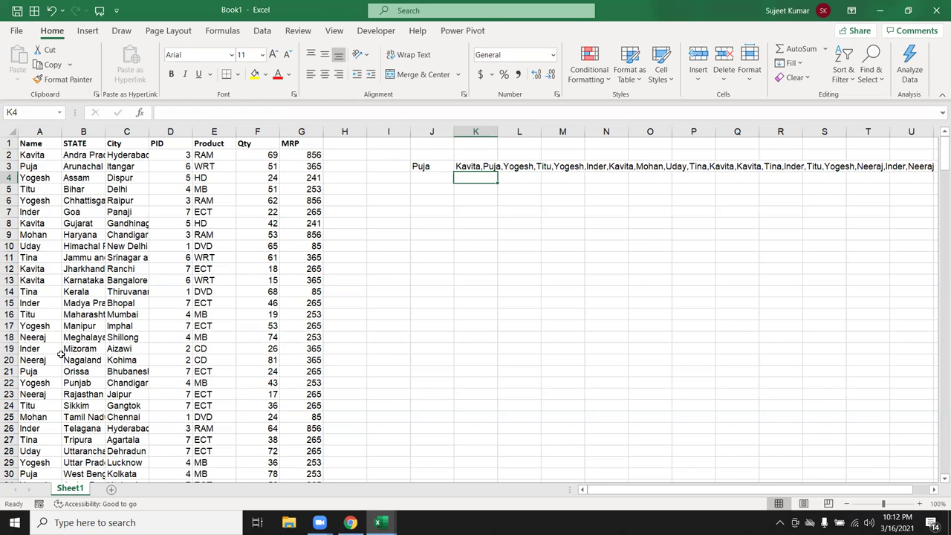
Clear K3 and start =TEXTJOIN(",",TRUE,IF( using the name range A2:A295.
{"action": "key", "text": "Up"}
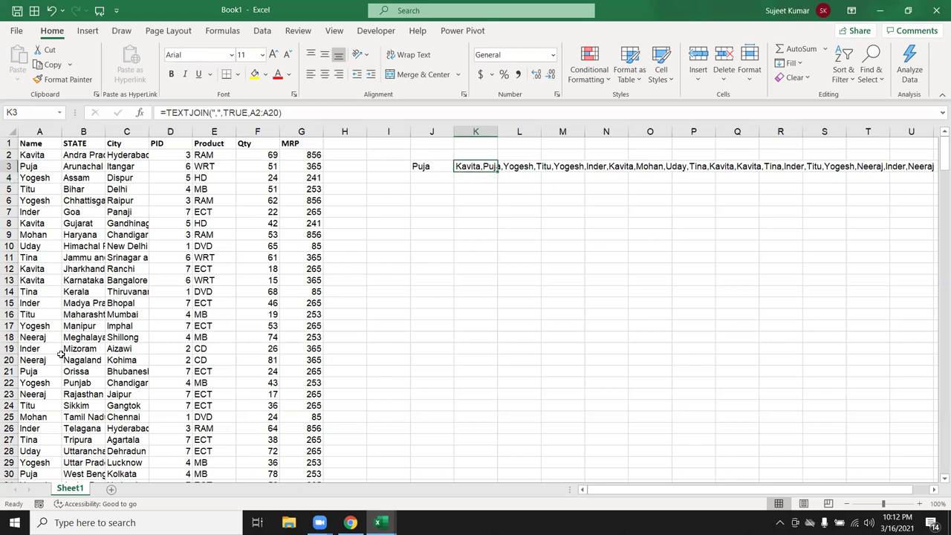
{"action": "key", "text": "Delete"}
{"action": "type", "text": "="}
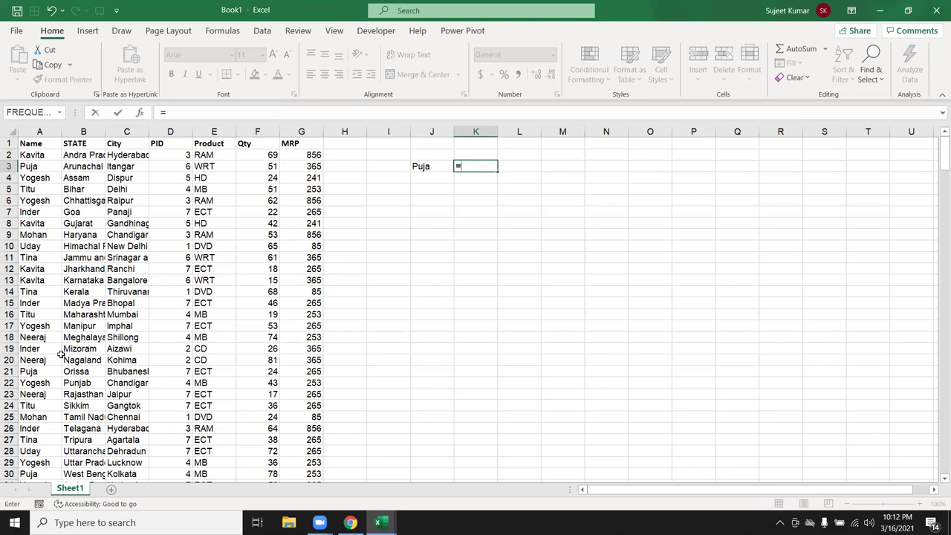
{"action": "type", "text": "te"}
{"action": "key", "text": "Down"}
{"action": "key", "text": "Tab"}
{"action": "type", "text": "\",\",T"}
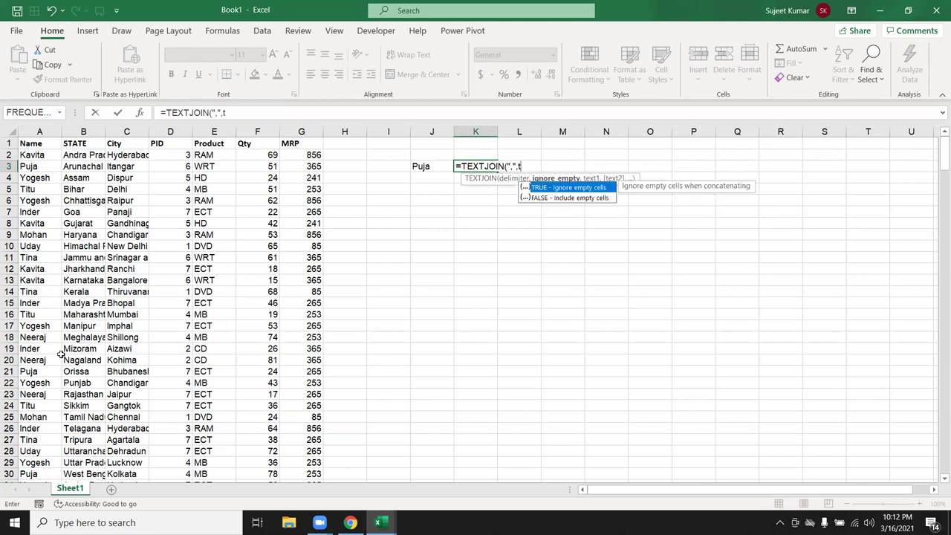
{"action": "type", "text": "RUE,"}
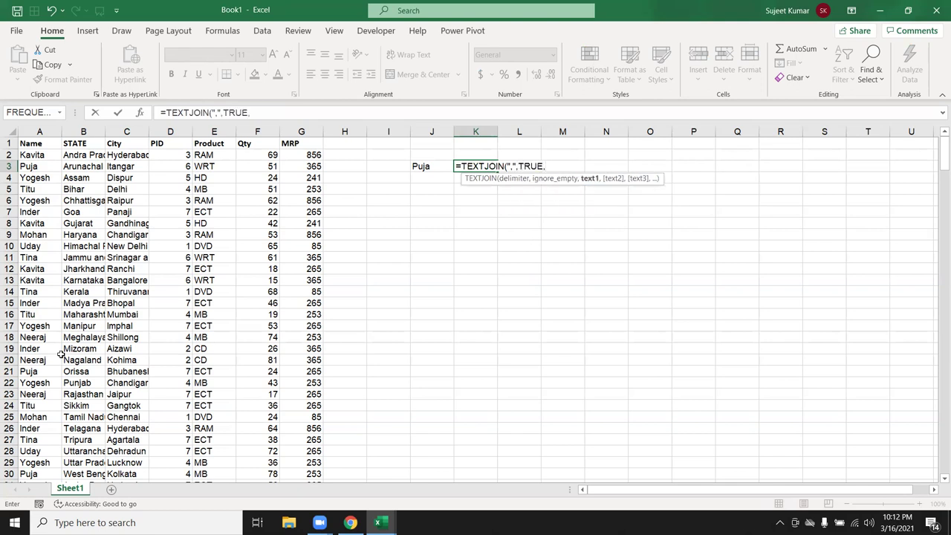
{"action": "type", "text": "IF("}
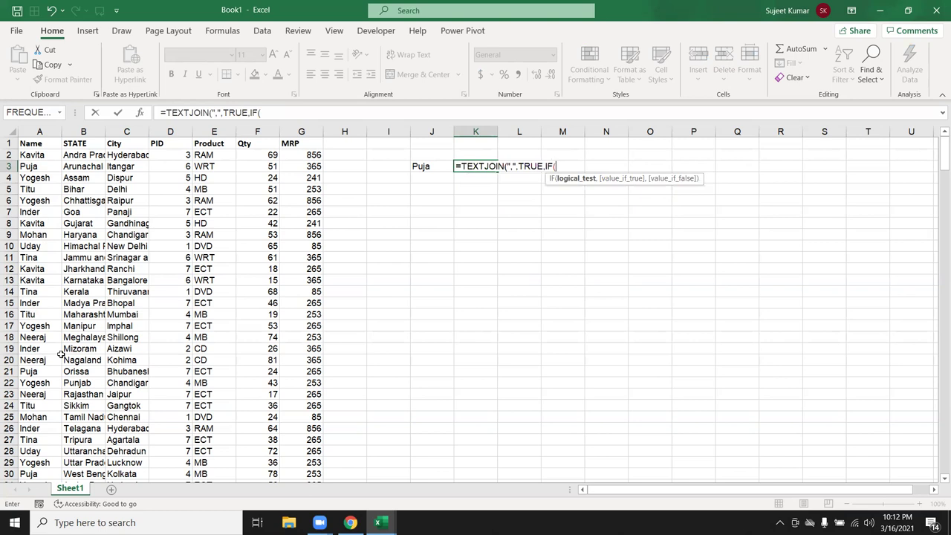
{"action": "key", "text": "Left"}
{"action": "key", "text": "Left"}
{"action": "key", "text": "Left"}
{"action": "key", "text": "Left"}
{"action": "key", "text": "Left"}
{"action": "key", "text": "Left"}
{"action": "key", "text": "Left"}
{"action": "key", "text": "Left"}
{"action": "key", "text": "Left"}
{"action": "key", "text": "Left"}
{"action": "key", "text": "Up"}
{"action": "key", "text": "ctrl+shift+Down"}
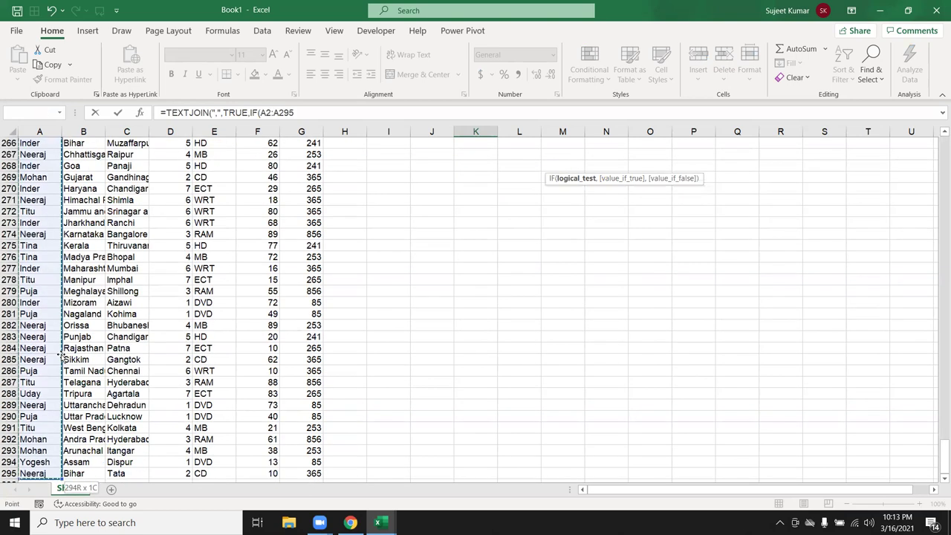
Finish the formula as IF(A2:A295=J3,F2:F295,"") and enter it in K3.
{"action": "type", "text": "="}
{"action": "key", "text": "Left"}
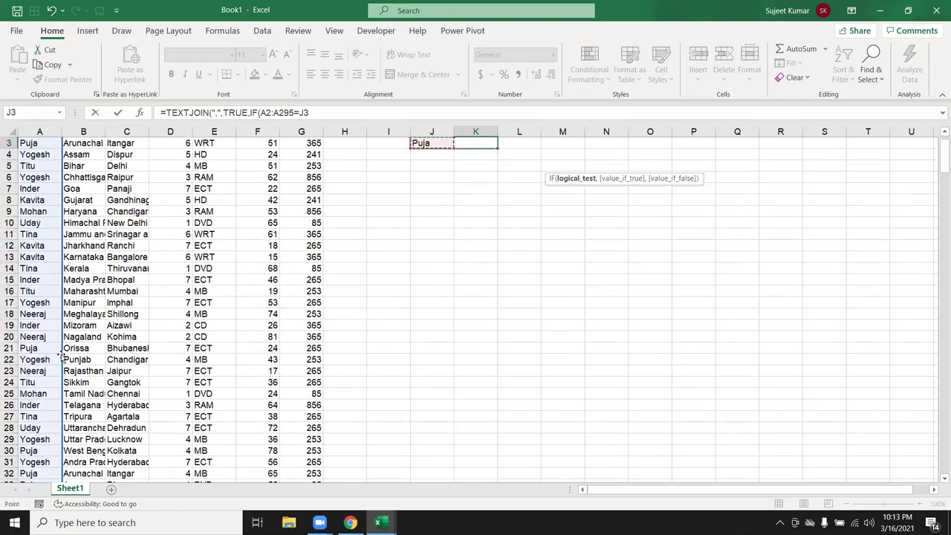
{"action": "key", "text": "Left"}
{"action": "key", "text": "Right"}
{"action": "type", "text": ","}
{"action": "key", "text": "Left"}
{"action": "key", "text": "Left"}
{"action": "key", "text": "Left"}
{"action": "key", "text": "Left"}
{"action": "key", "text": "Left"}
{"action": "key", "text": "Up"}
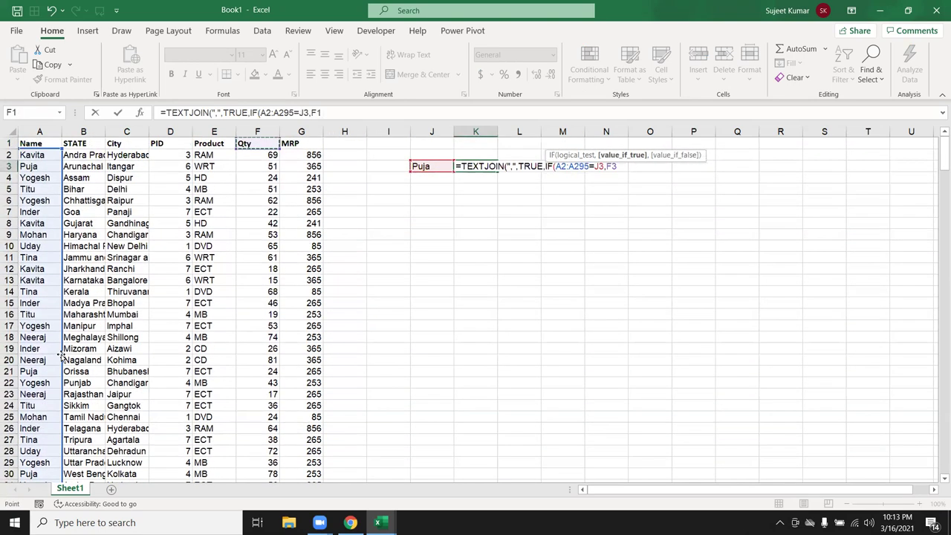
{"action": "key", "text": "ctrl+shift+Down"}
{"action": "type", "text": ",\"\")"}
{"action": "key", "text": "Return"}
{"action": "key", "text": "Return"}
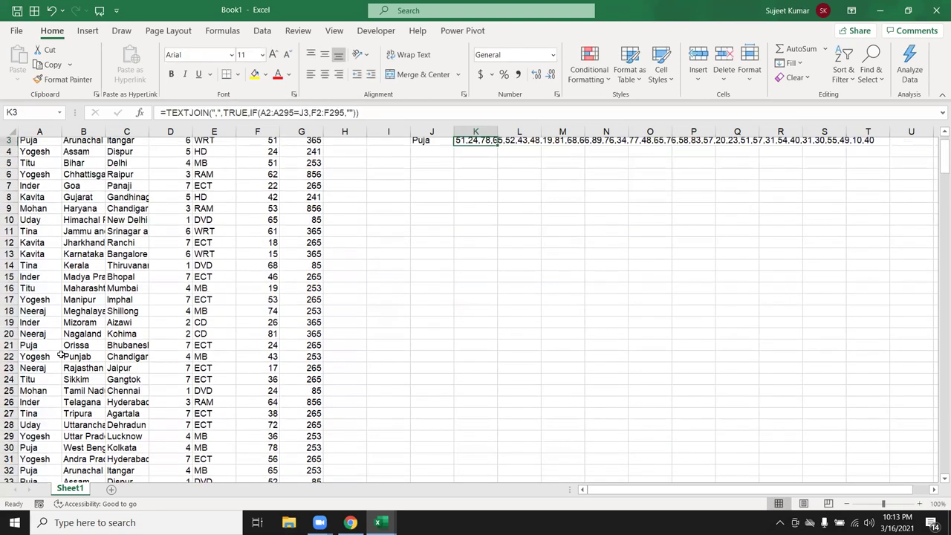
{"action": "scroll", "coordinate": [61, 355], "scroll_direction": "up", "scroll_amount": 1}
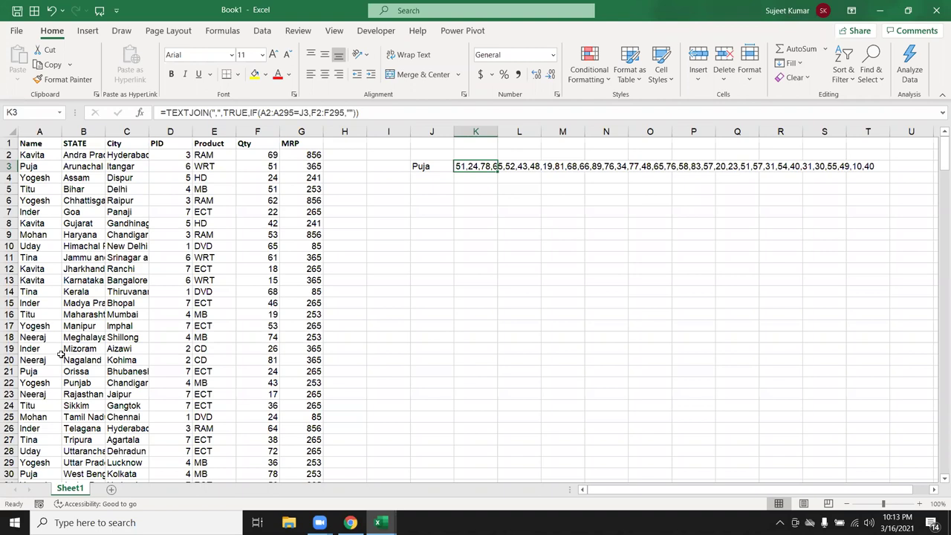
{"action": "key", "text": "F2"}
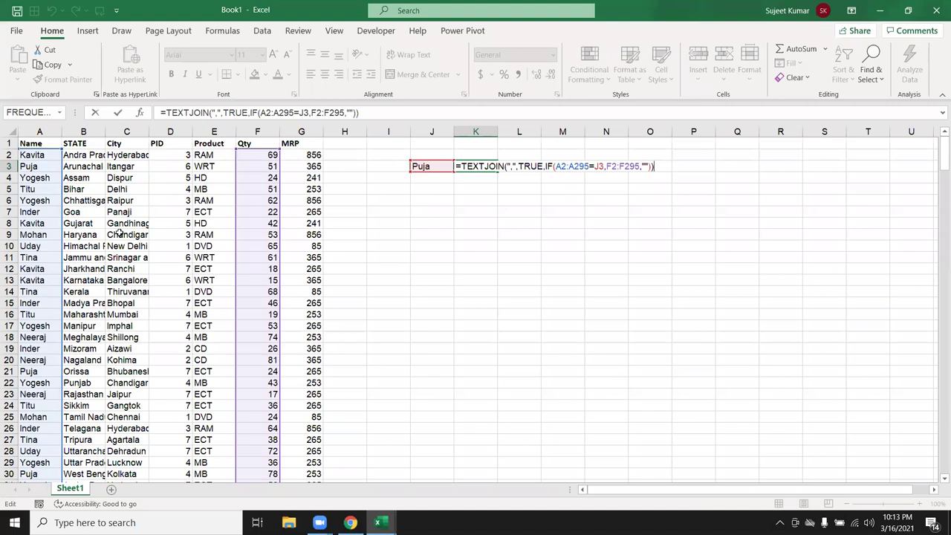
{"action": "left_click", "coordinate": [507, 166]}
{"action": "left_click", "coordinate": [512, 165]}
{"action": "double_click", "coordinate": [528, 166]}
{"action": "left_click", "coordinate": [556, 166]}
{"action": "left_click_drag", "start_coordinate": [556, 165], "coordinate": [604, 166]}
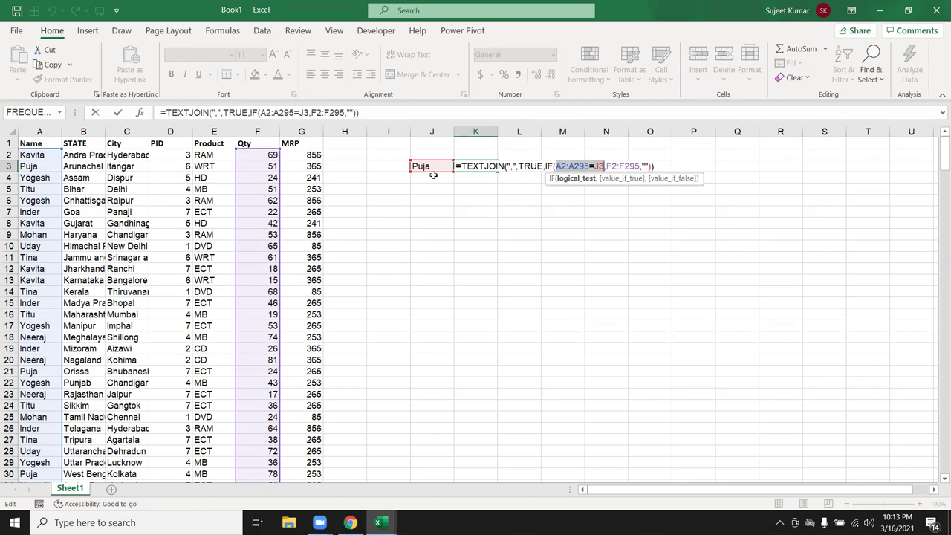
{"action": "left_click_drag", "start_coordinate": [619, 166], "coordinate": [649, 167]}
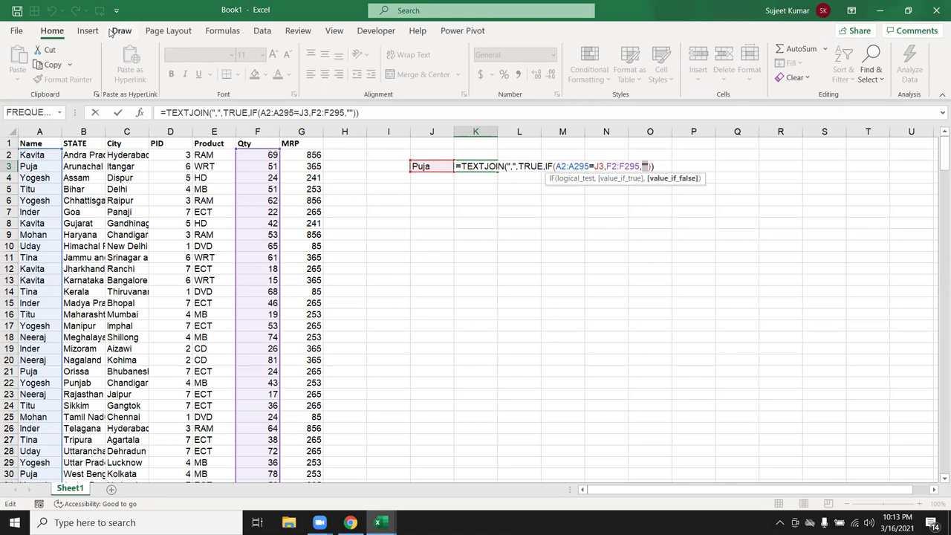
{"action": "key", "text": "Return"}
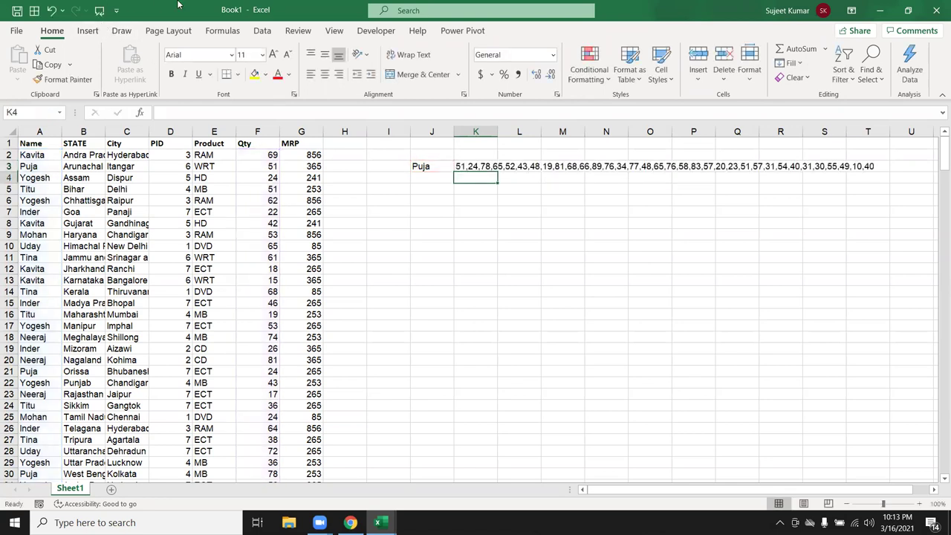
Open Evaluate Formula for K3 from the Formulas tab, moving the window off K3.
{"action": "left_click", "coordinate": [479, 166]}
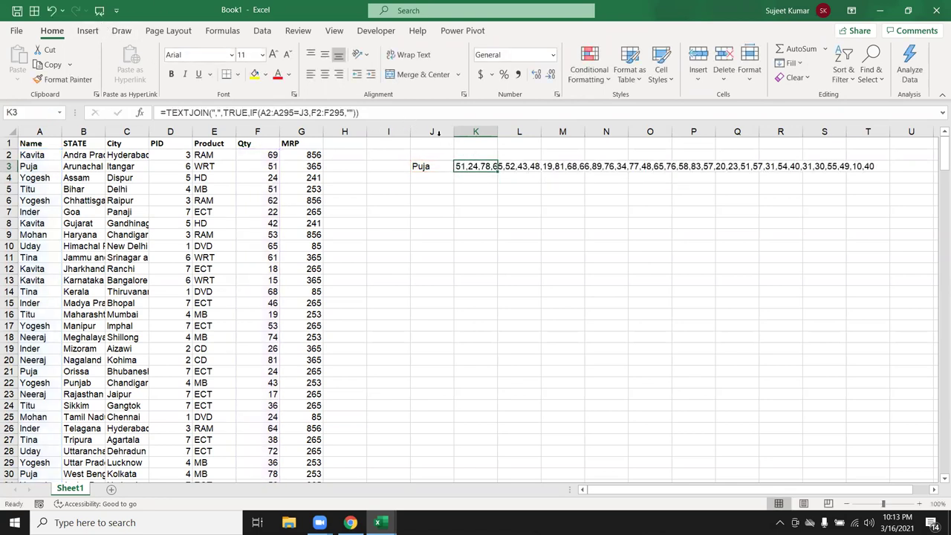
{"action": "left_click", "coordinate": [223, 30]}
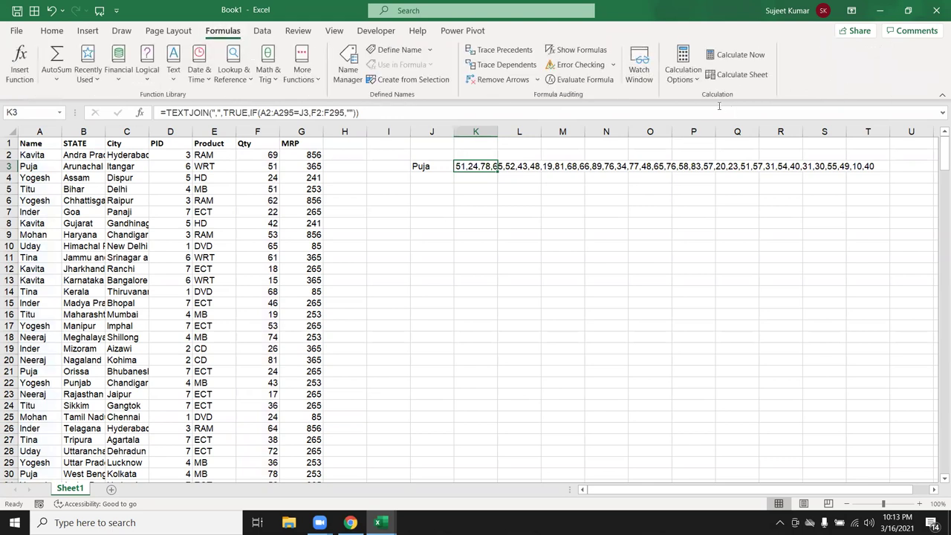
{"action": "left_click", "coordinate": [611, 80]}
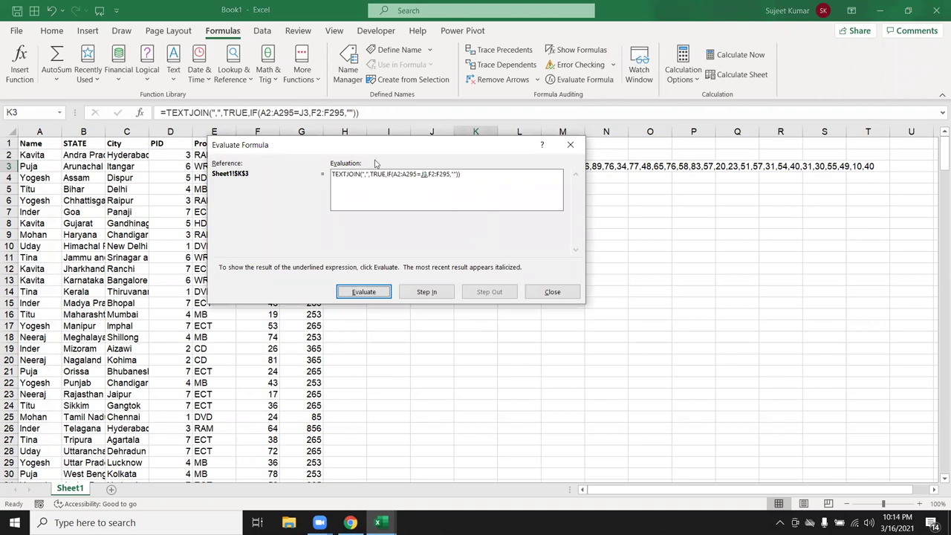
{"action": "left_click_drag", "start_coordinate": [389, 152], "coordinate": [483, 204]}
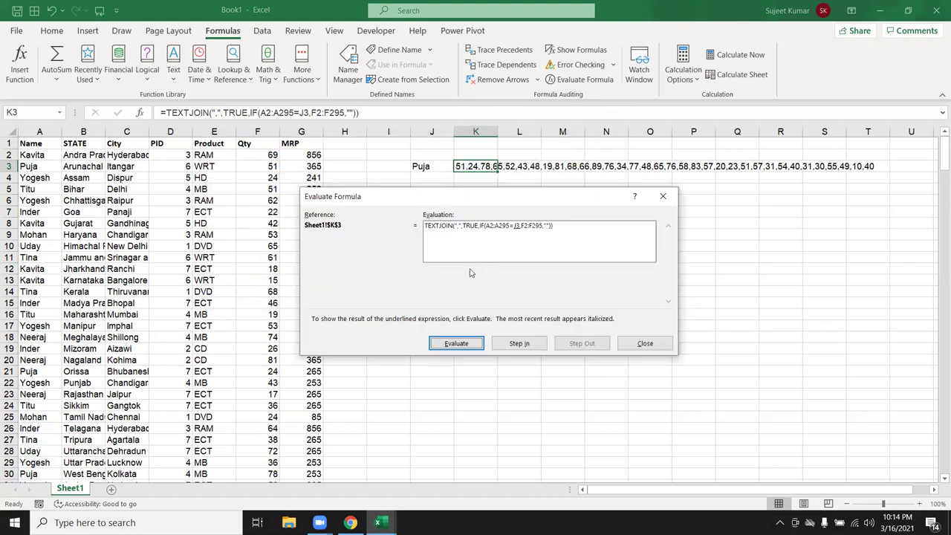
Evaluate the name range into values, then the name comparison into TRUE/FALSE.
{"action": "left_click", "coordinate": [461, 345]}
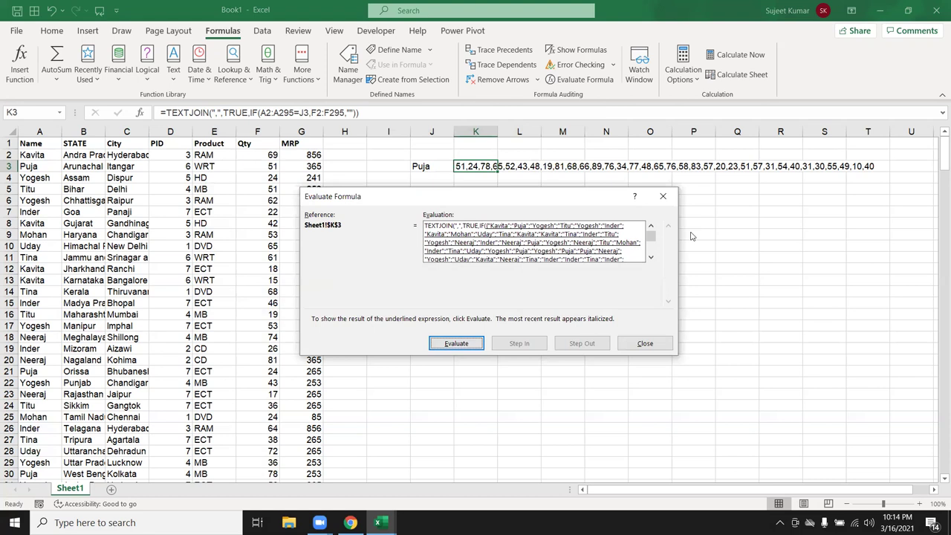
{"action": "left_click_drag", "start_coordinate": [654, 242], "coordinate": [652, 229]}
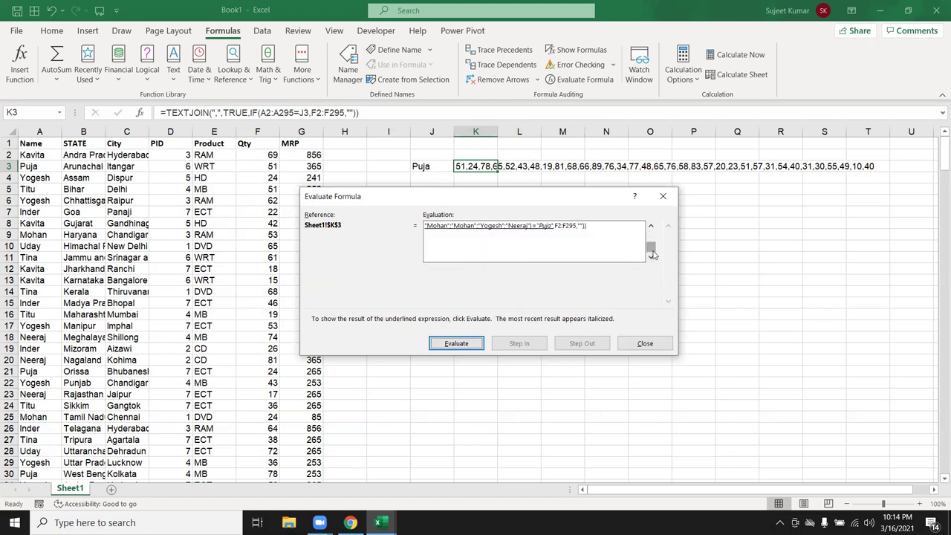
{"action": "left_click", "coordinate": [476, 344]}
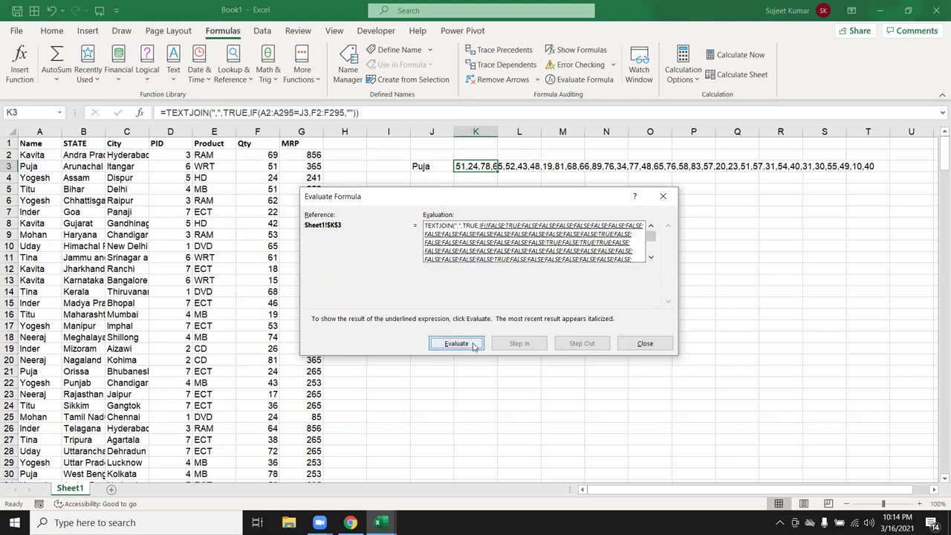
{"action": "left_click_drag", "start_coordinate": [656, 243], "coordinate": [653, 257]}
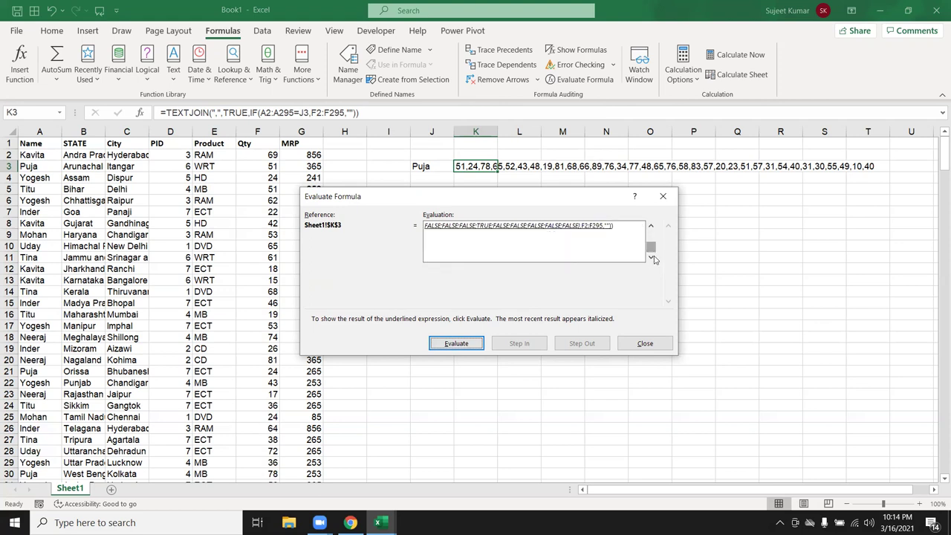
{"action": "left_click", "coordinate": [650, 227]}
{"action": "left_click", "coordinate": [651, 226]}
{"action": "left_click", "coordinate": [649, 228]}
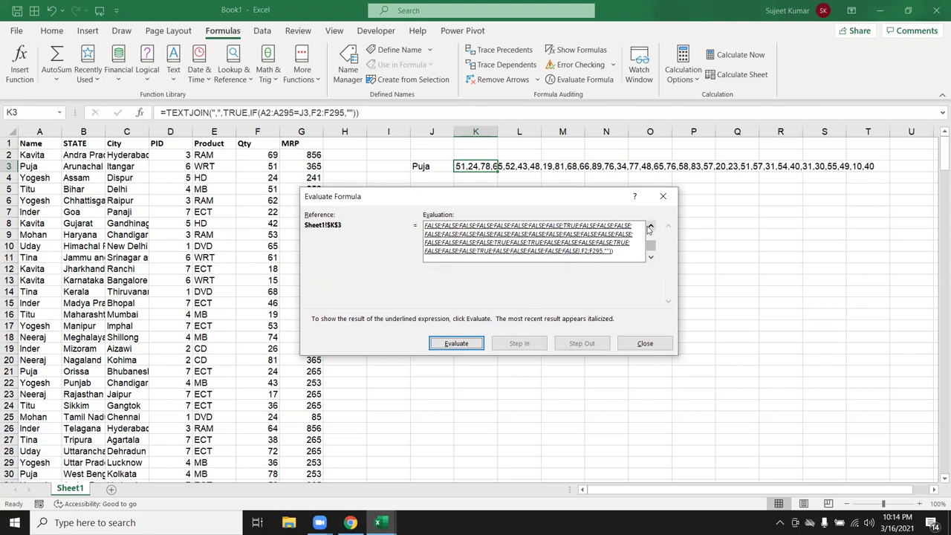
Evaluate the IF into matching Qty values and the final joined result, then close.
{"action": "left_click", "coordinate": [475, 343]}
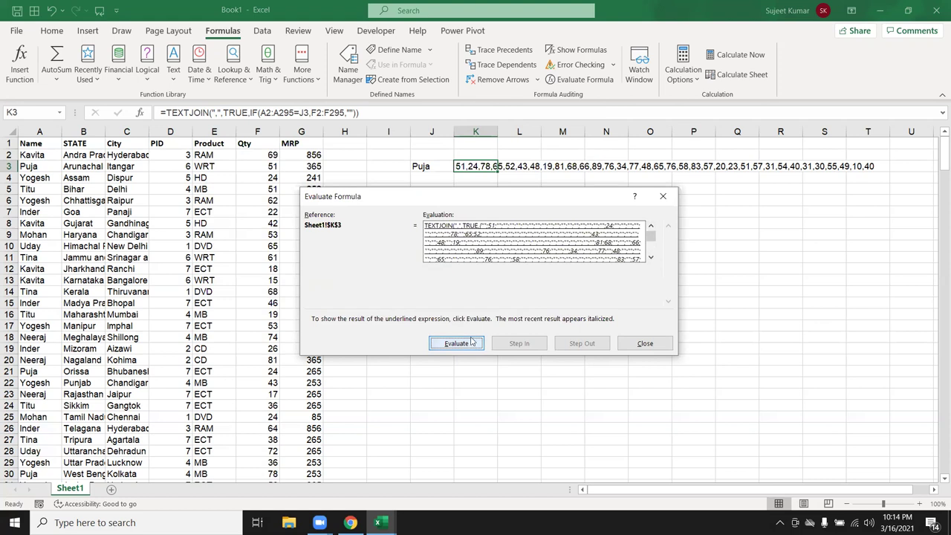
{"action": "left_click", "coordinate": [651, 258]}
{"action": "left_click", "coordinate": [651, 258]}
{"action": "left_click", "coordinate": [651, 258]}
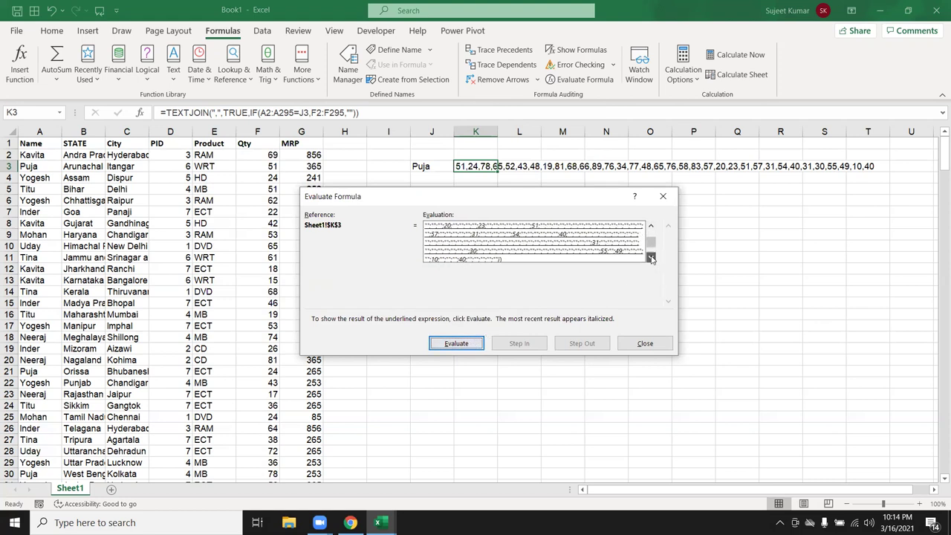
{"action": "left_click", "coordinate": [651, 258]}
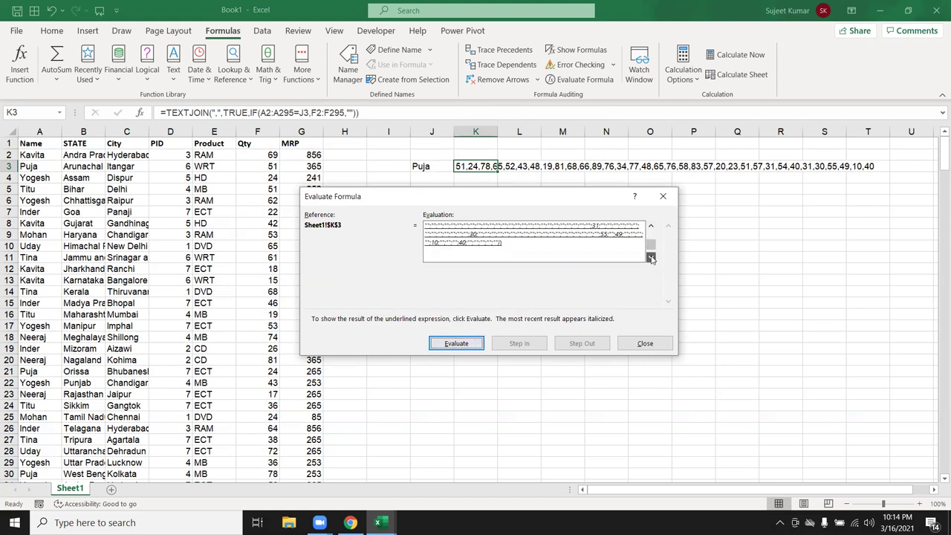
{"action": "left_click", "coordinate": [453, 346]}
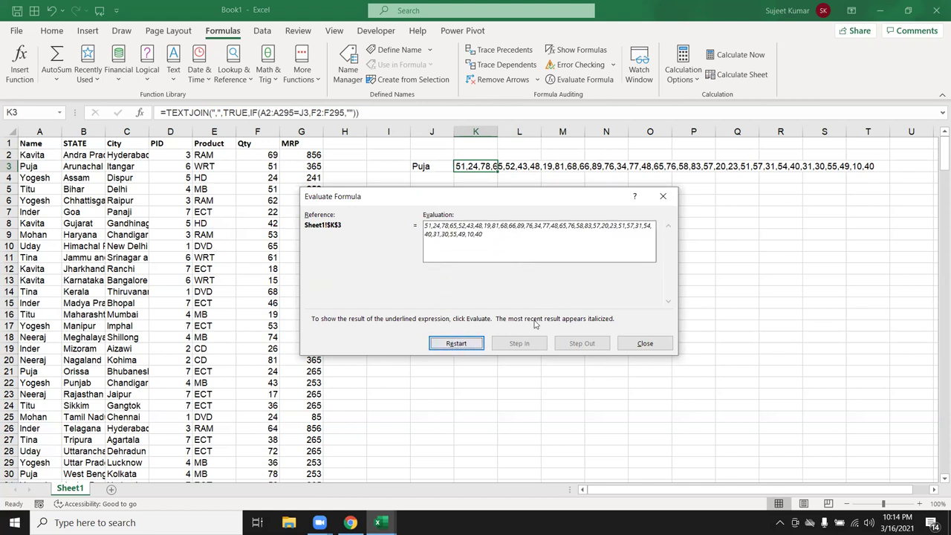
{"action": "left_click", "coordinate": [644, 345]}
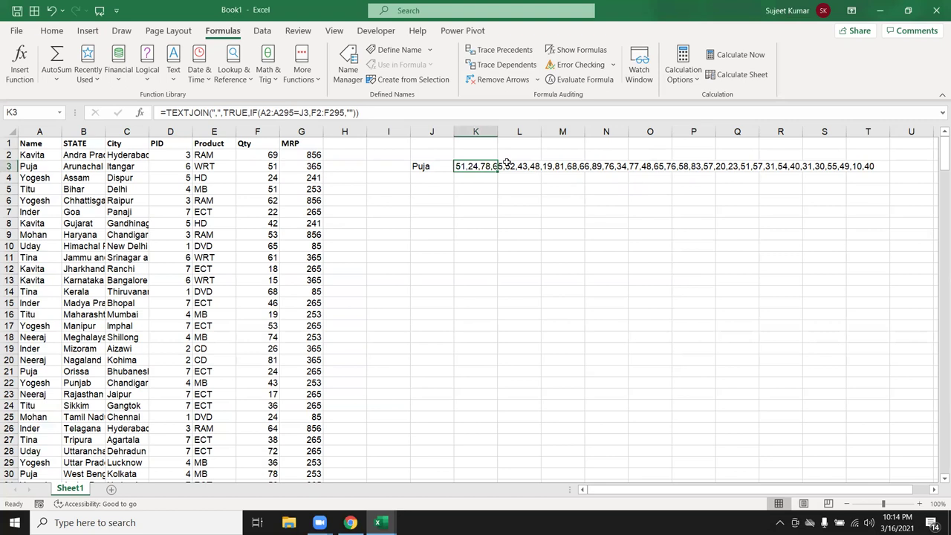
{"action": "key", "text": "Down"}
{"action": "key", "text": "Down"}
{"action": "key", "text": "Left"}
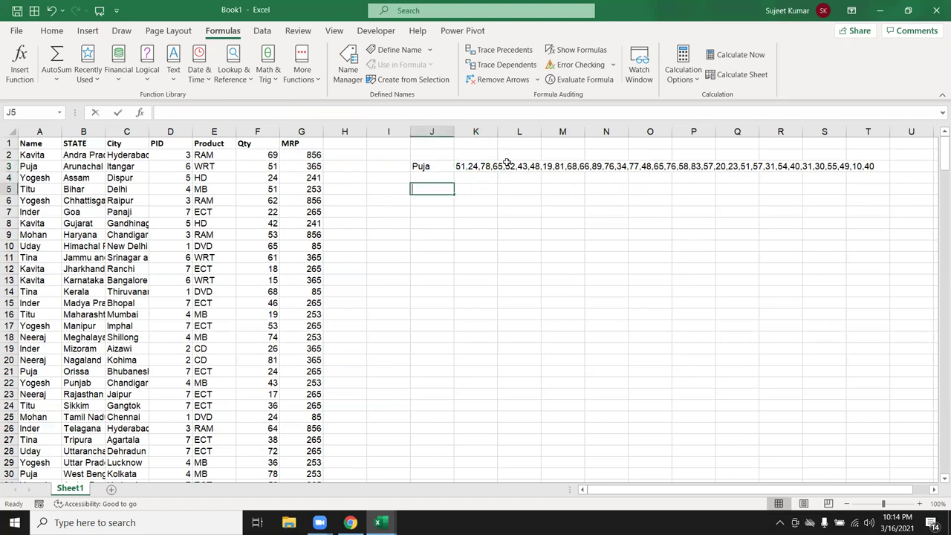
{"action": "type", "text": "=te"}
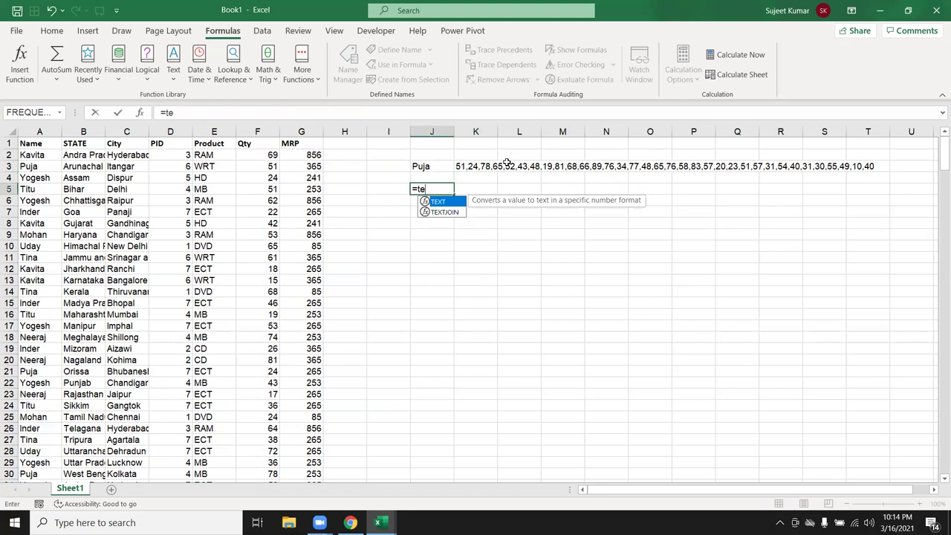
{"action": "key", "text": "Down"}
{"action": "key", "text": "Tab"}
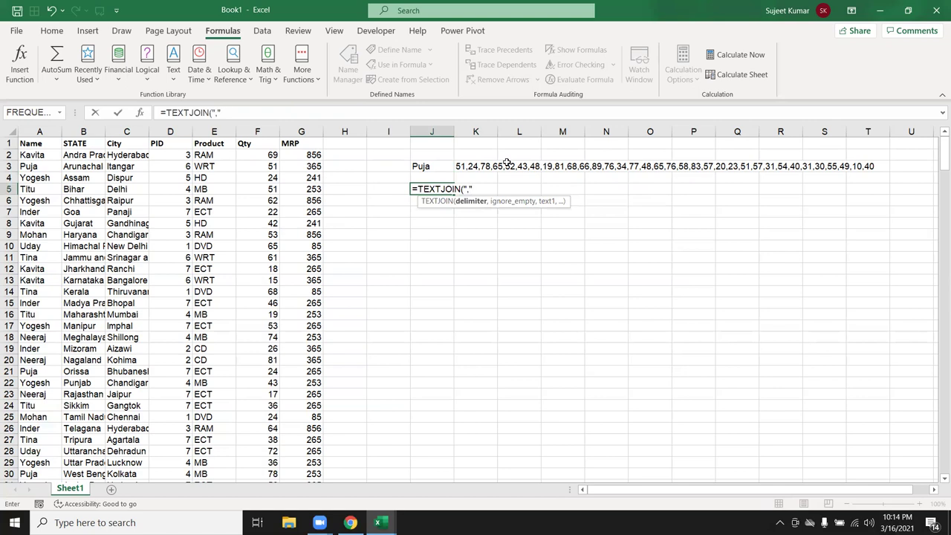
{"action": "type", "text": ","}
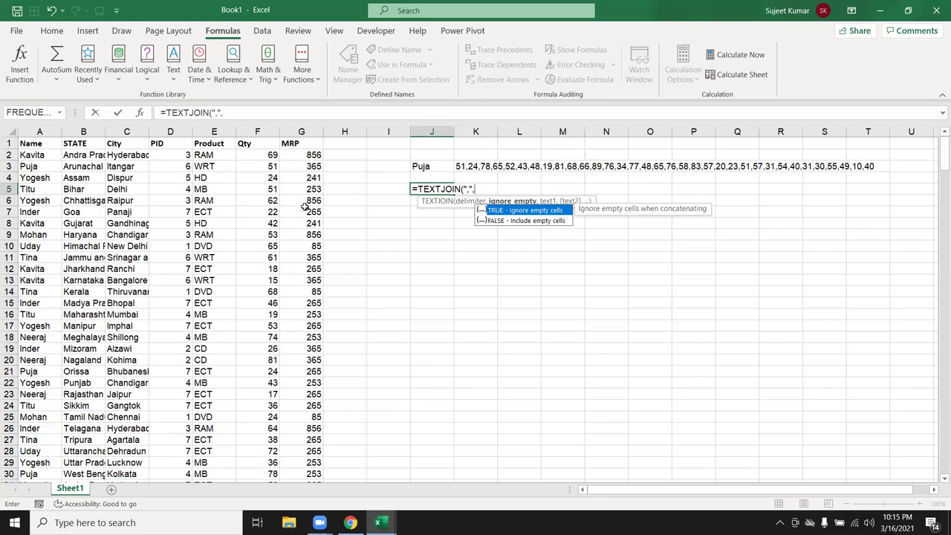
{"action": "key", "text": "Escape"}
{"action": "key", "text": "Escape"}
{"action": "left_click", "coordinate": [402, 209]}
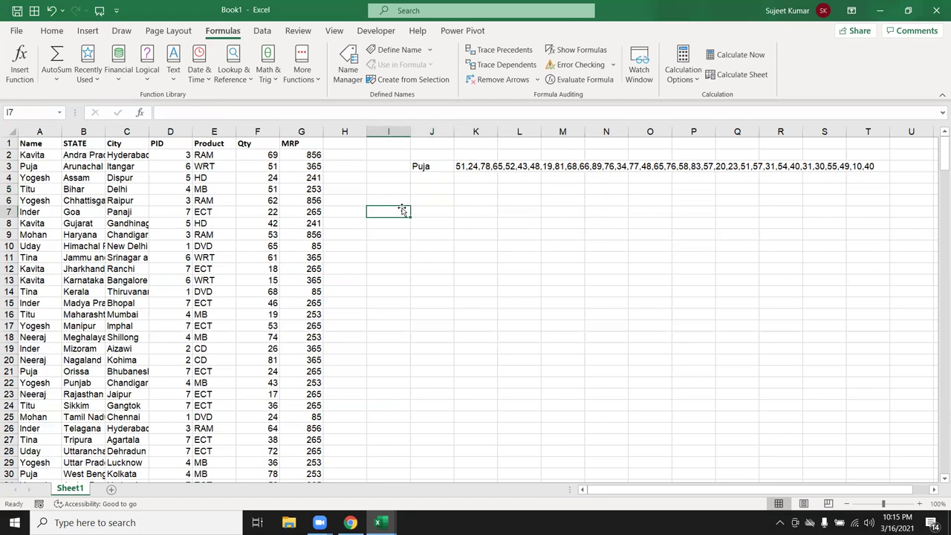
{"action": "type", "text": "Puja"}
{"action": "key", "text": "Return"}
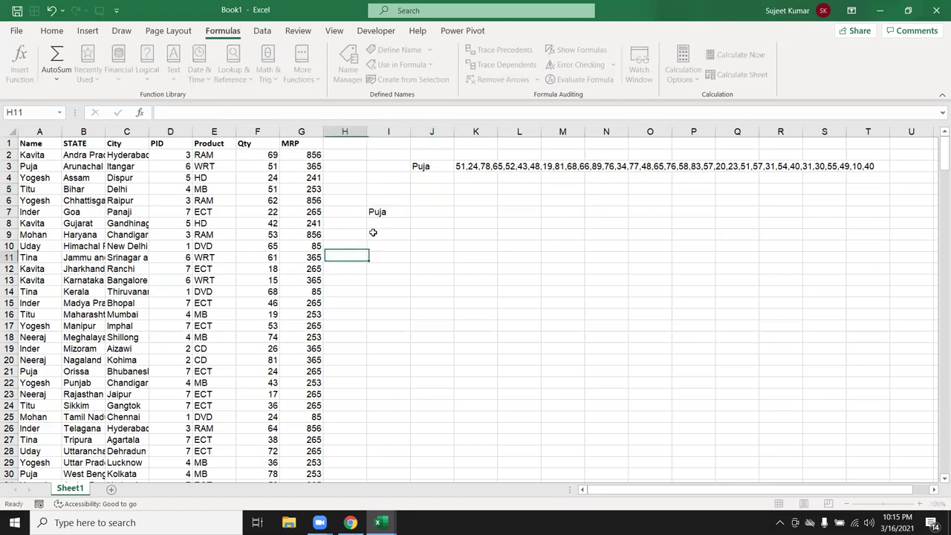
{"action": "left_click", "coordinate": [406, 215]}
{"action": "left_click_drag", "start_coordinate": [408, 216], "coordinate": [410, 354]}
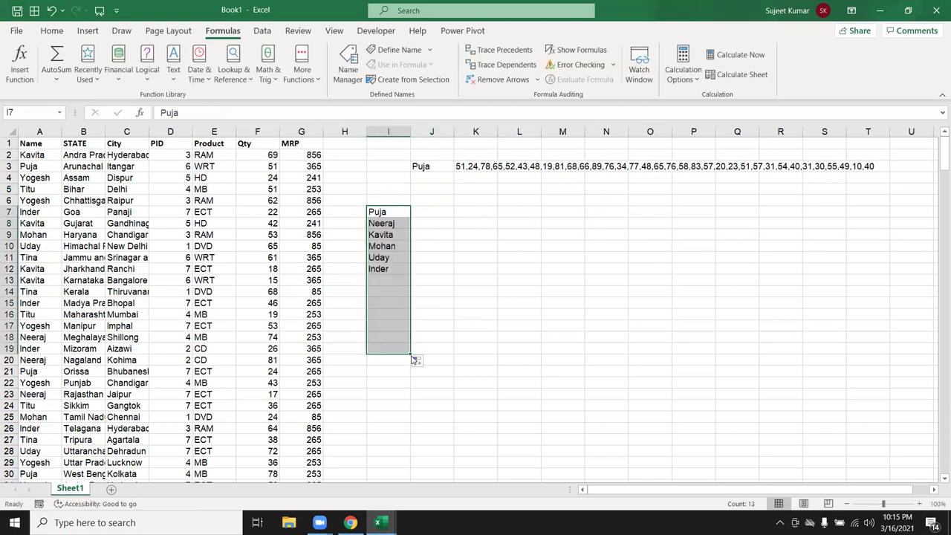
{"action": "left_click", "coordinate": [449, 212]}
{"action": "type", "text": "Puja"}
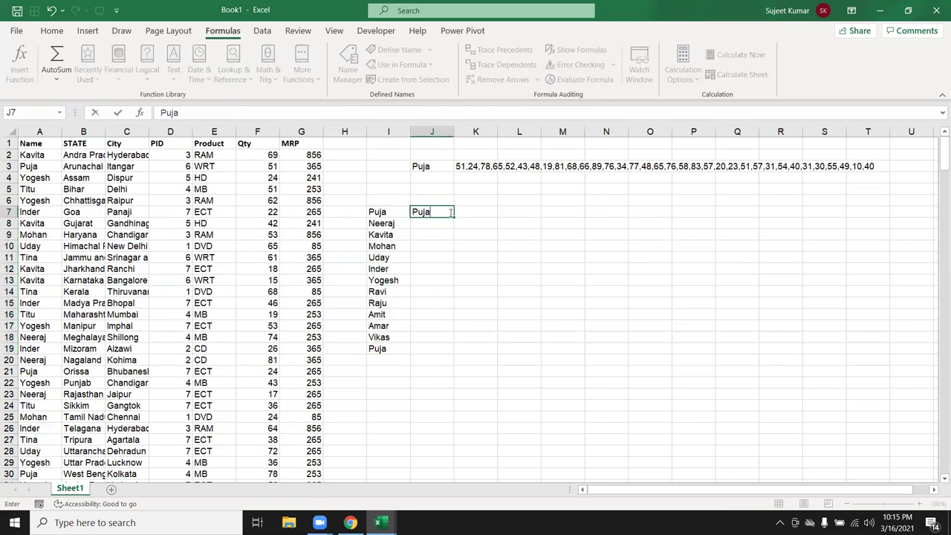
{"action": "type", "text": ",Neer"}
{"action": "type", "text": "aj"}
{"action": "key", "text": "Escape"}
{"action": "type", "text": "="}
{"action": "key", "text": "Left"}
{"action": "key", "text": "BackSpace"}
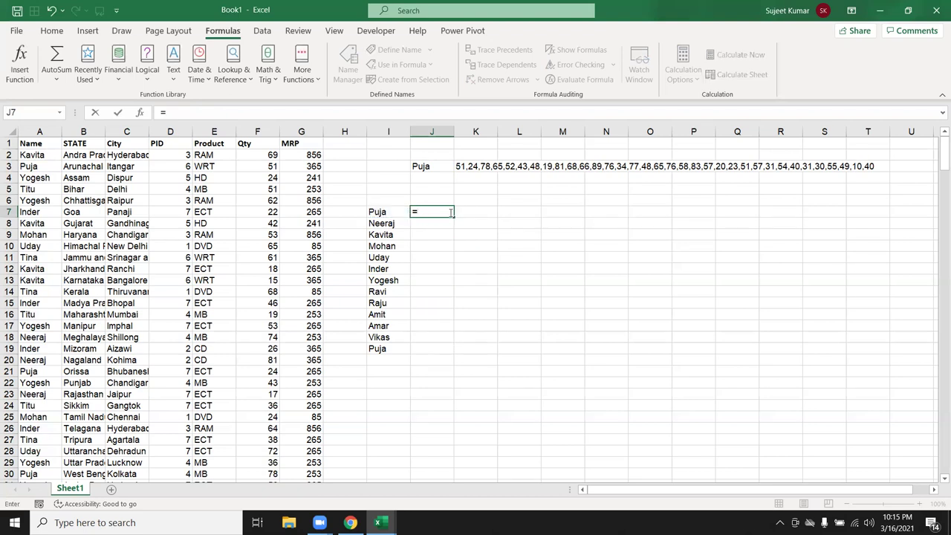
{"action": "type", "text": "con"}
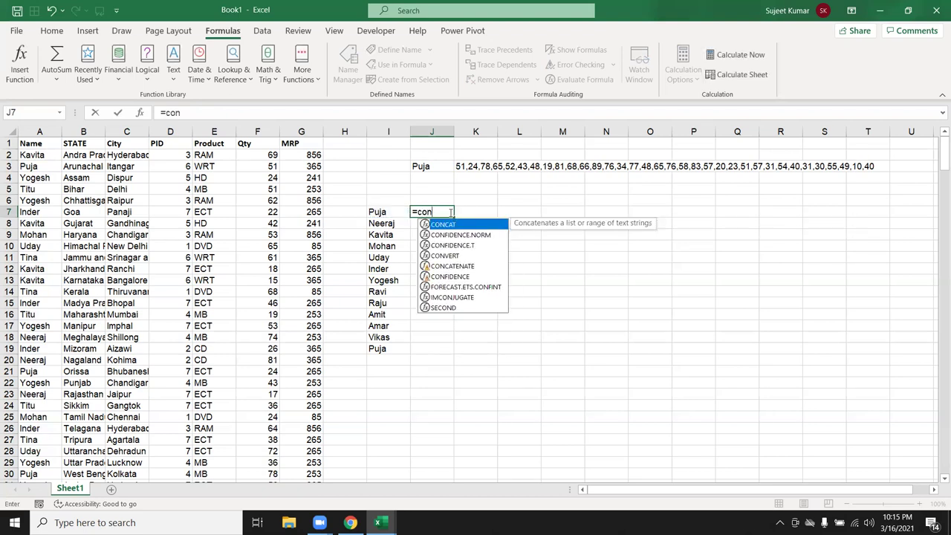
{"action": "key", "text": "Down"}
{"action": "key", "text": "Down"}
{"action": "key", "text": "Down"}
{"action": "key", "text": "Down"}
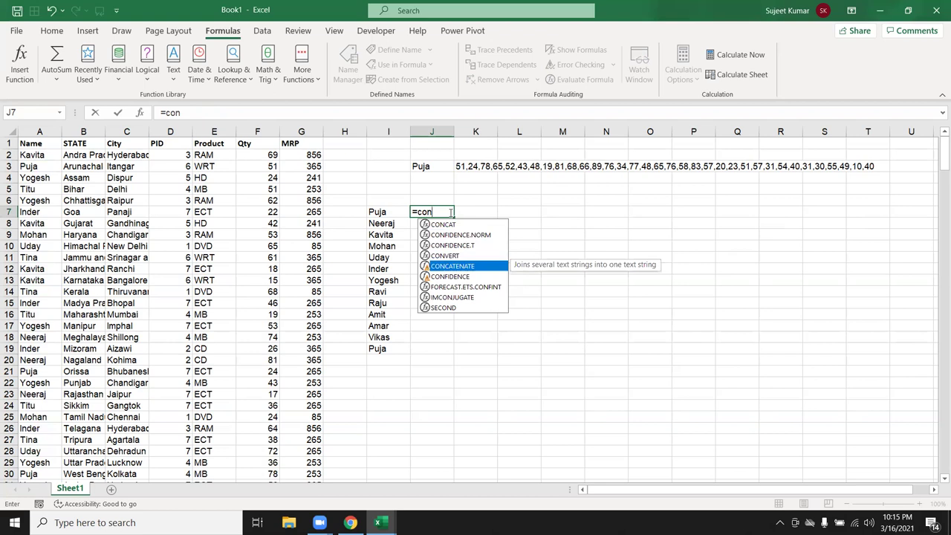
{"action": "key", "text": "Tab"}
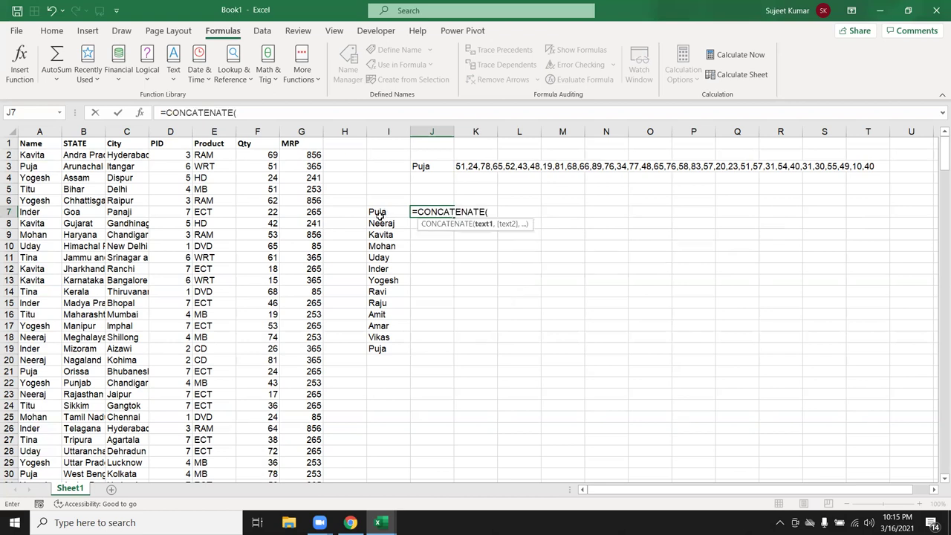
{"action": "left_click", "coordinate": [383, 215]}
{"action": "type", "text": ","}
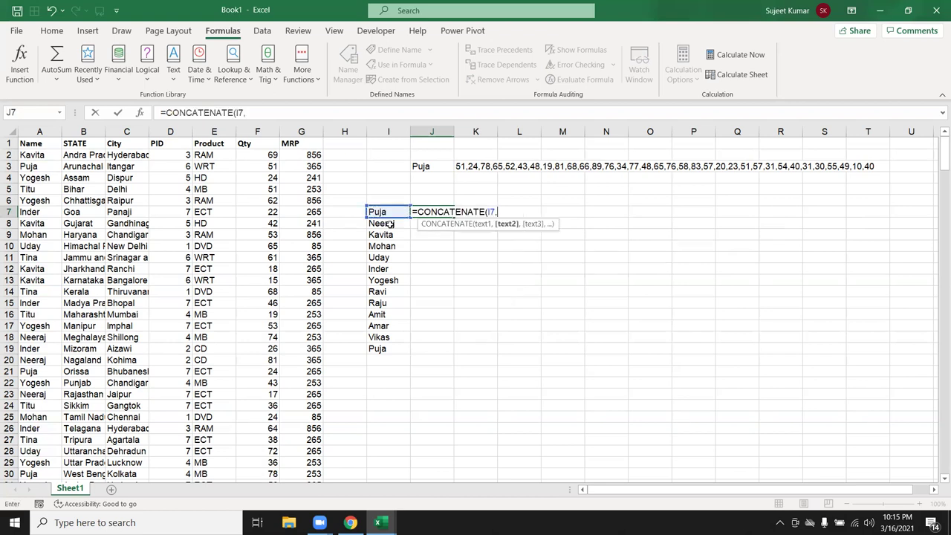
{"action": "left_click", "coordinate": [393, 224]}
{"action": "type", "text": ","}
{"action": "left_click", "coordinate": [395, 245]}
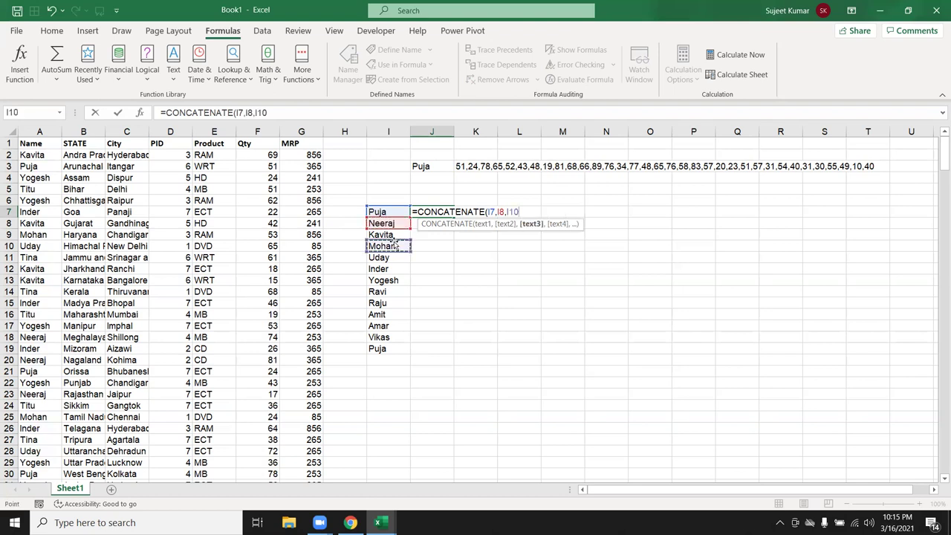
{"action": "key", "text": "Escape"}
{"action": "left_click_drag", "start_coordinate": [389, 216], "coordinate": [392, 345]}
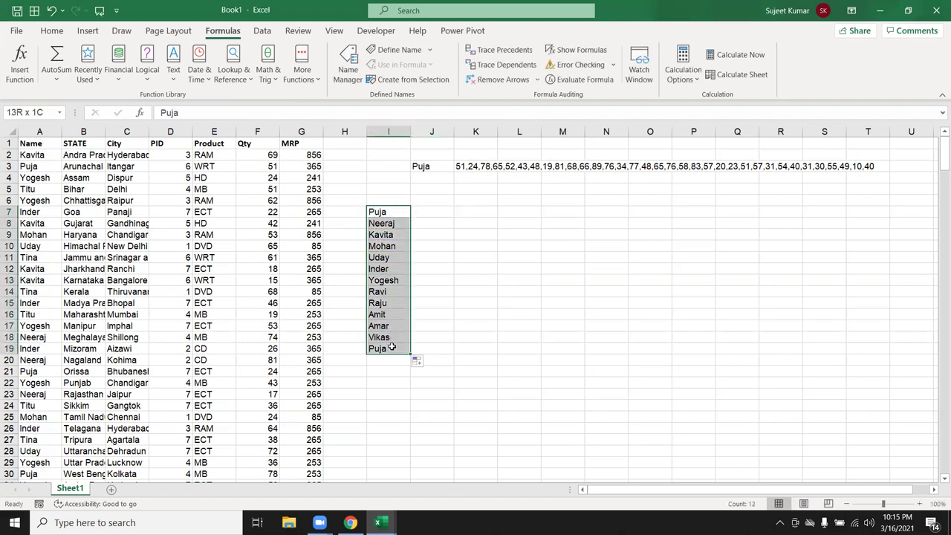
In J7 enter =TEXTJOIN(",",,I7:I19) to join the names list.
{"action": "left_click", "coordinate": [447, 211]}
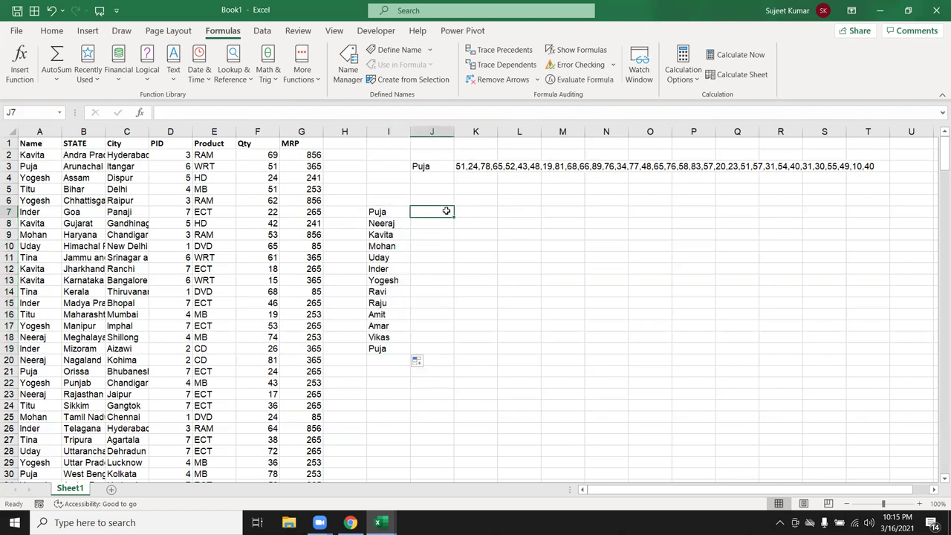
{"action": "type", "text": "=text"}
{"action": "key", "text": "Down"}
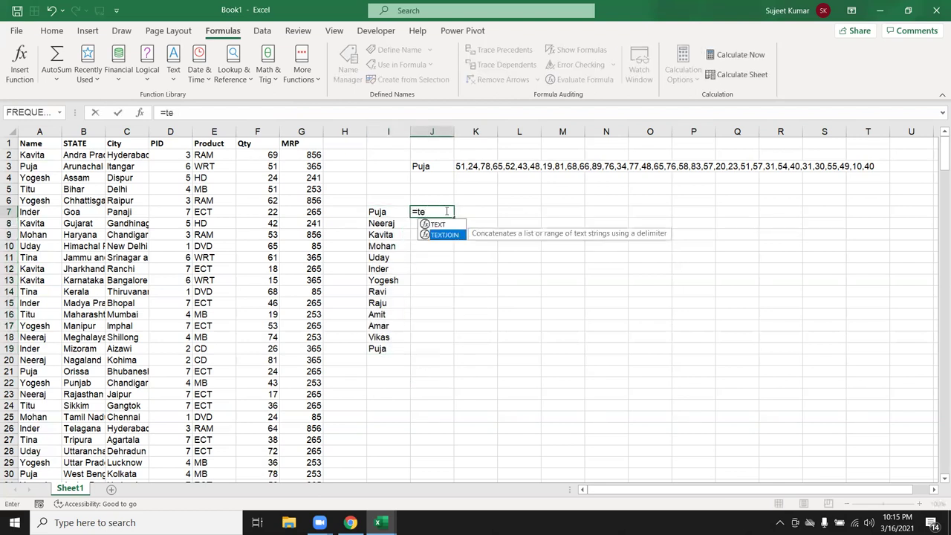
{"action": "key", "text": "Tab"}
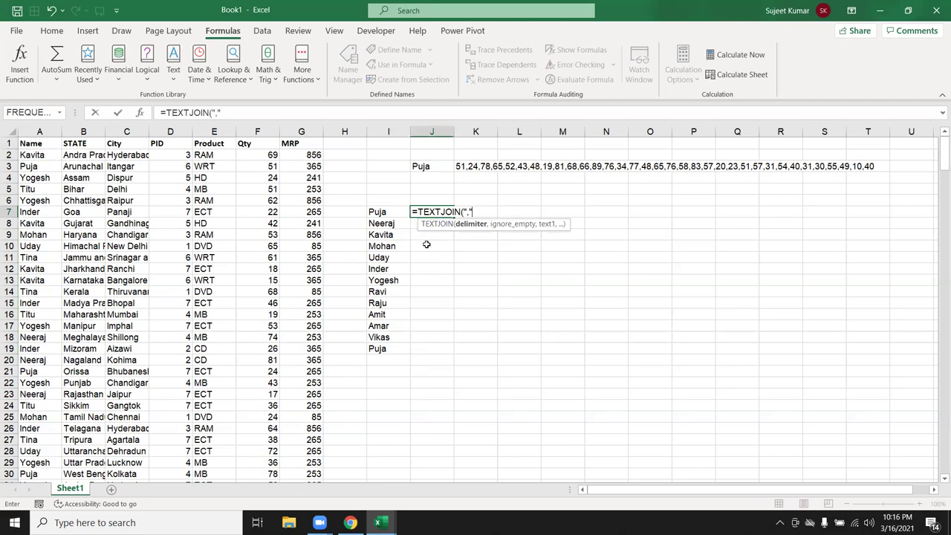
{"action": "type", "text": ",\",,"}
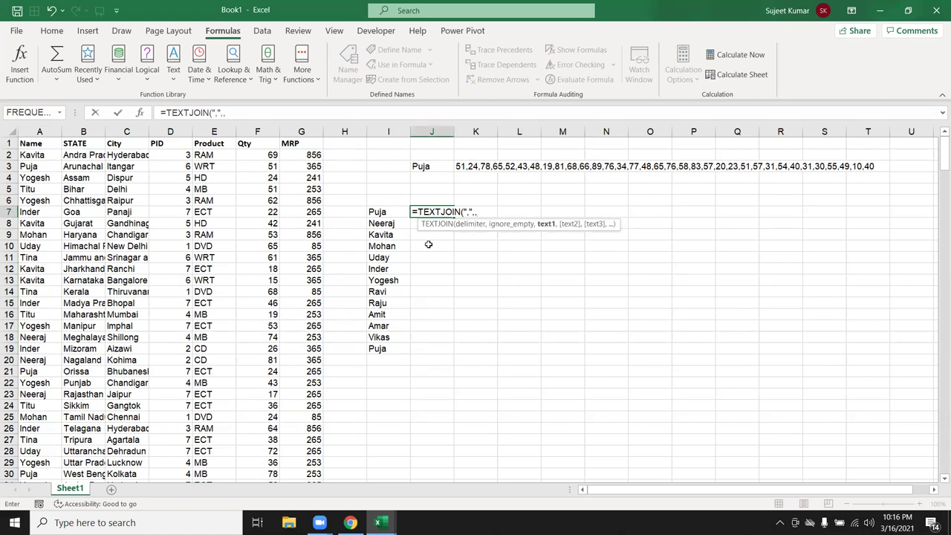
{"action": "left_click_drag", "start_coordinate": [394, 209], "coordinate": [379, 348]}
{"action": "key", "text": "Return"}
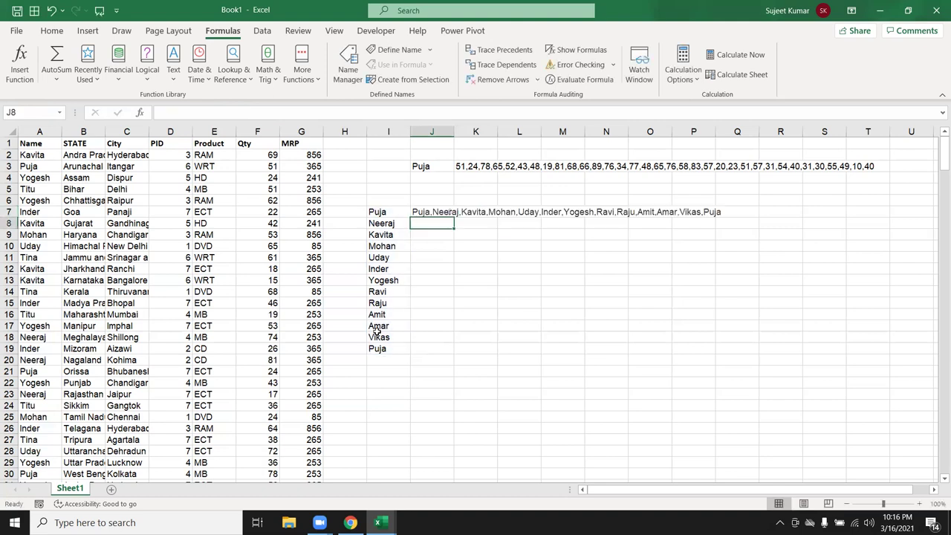
Delete Uday from cell I11 in the names list.
{"action": "key", "text": "Up"}
{"action": "key", "text": "Down"}
{"action": "key", "text": "Down"}
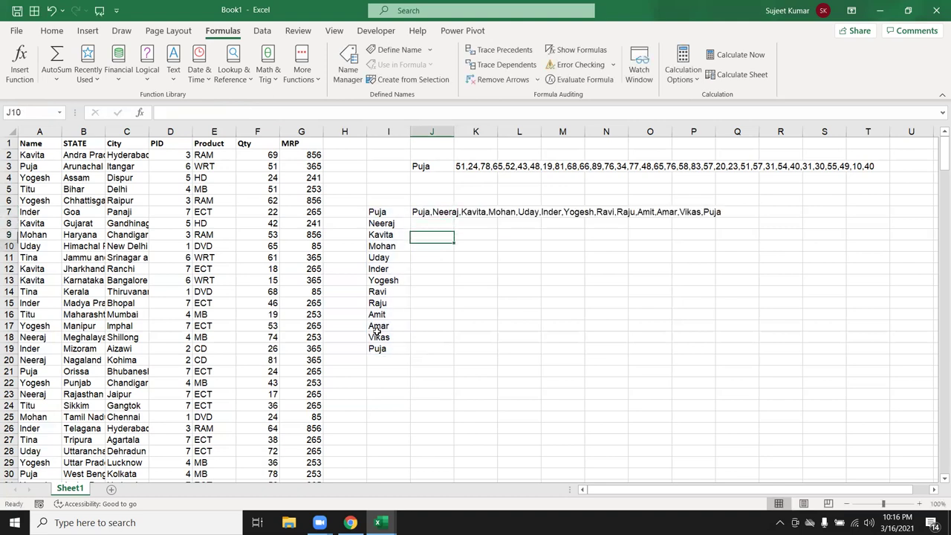
{"action": "key", "text": "Down"}
{"action": "key", "text": "Down"}
{"action": "key", "text": "Left"}
{"action": "key", "text": "Delete"}
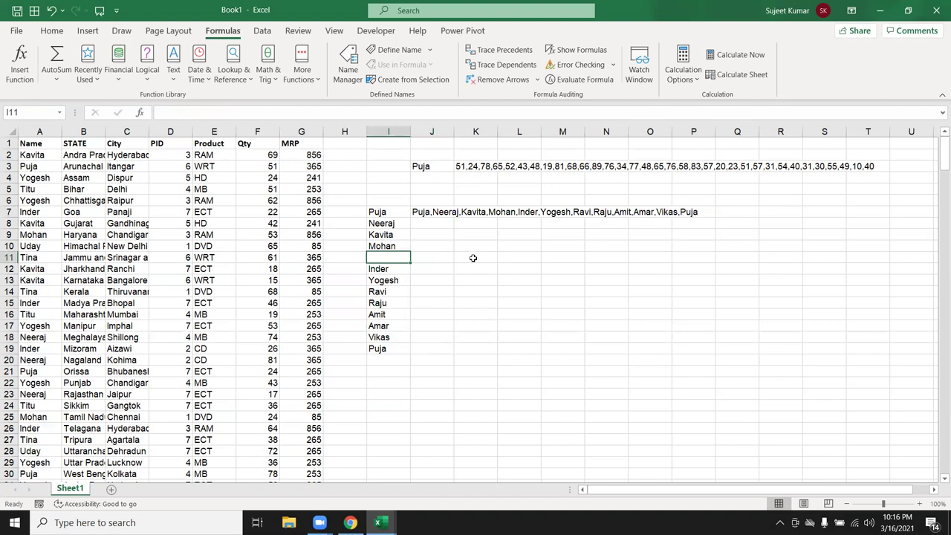
Edit J7's TEXTJOIN to set ignore_empty to FALSE, keeping the blank entry.
{"action": "left_click", "coordinate": [438, 213]}
{"action": "double_click", "coordinate": [438, 214]}
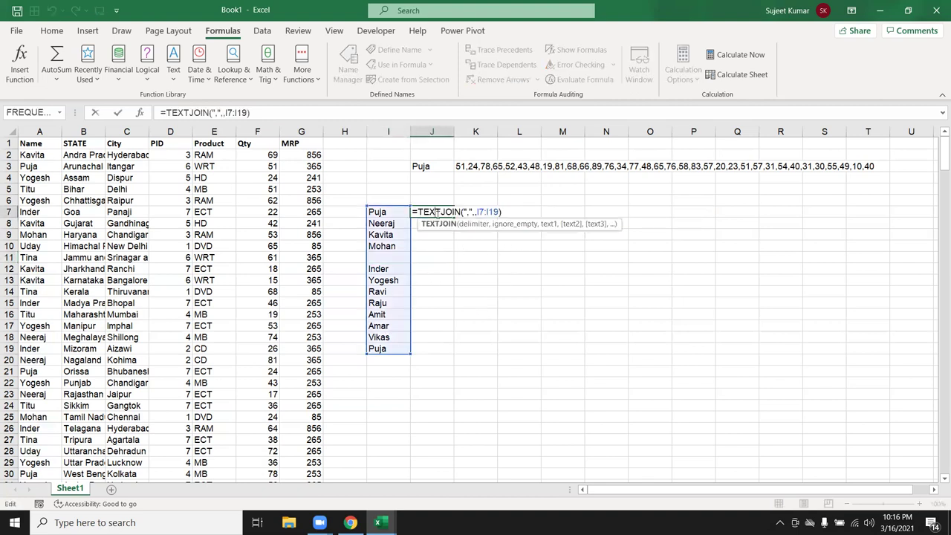
{"action": "left_click", "coordinate": [475, 213]}
{"action": "key", "text": "Down"}
{"action": "key", "text": "Tab"}
{"action": "key", "text": "Return"}
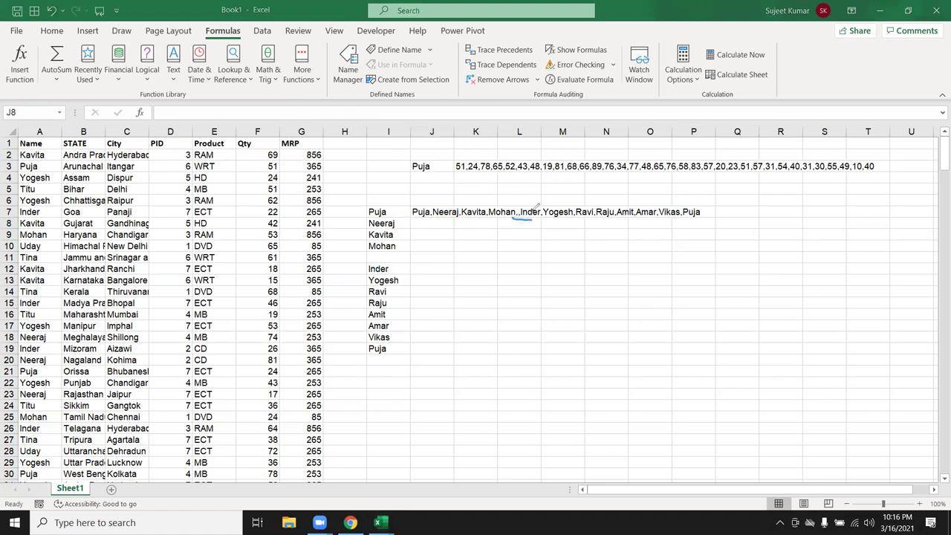
Annotate the double comma and empty I11 with pen marks, then erase the ink.
{"action": "mouse_move", "coordinate": [518, 214]}
{"action": "left_mouse_down"}
{"action": "mouse_move", "coordinate": [511, 208]}
{"action": "mouse_move", "coordinate": [513, 218]}
{"action": "left_mouse_up"}
{"action": "left_click", "coordinate": [370, 259]}
{"action": "key", "text": "e"}
Clear the I7:K20 names and joined list, then recheck K3's quantity formula.
{"action": "mouse_move", "coordinate": [372, 213]}
{"action": "left_mouse_down"}
{"action": "mouse_move", "coordinate": [457, 318]}
{"action": "mouse_move", "coordinate": [463, 359]}
{"action": "left_mouse_up"}
{"action": "key", "text": "Delete"}
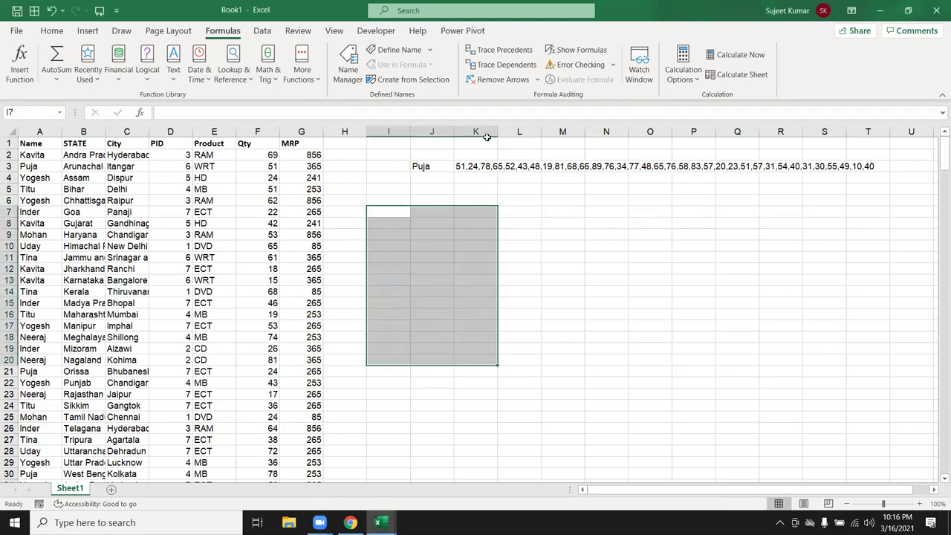
{"action": "left_click_drag", "start_coordinate": [474, 175], "coordinate": [476, 158]}
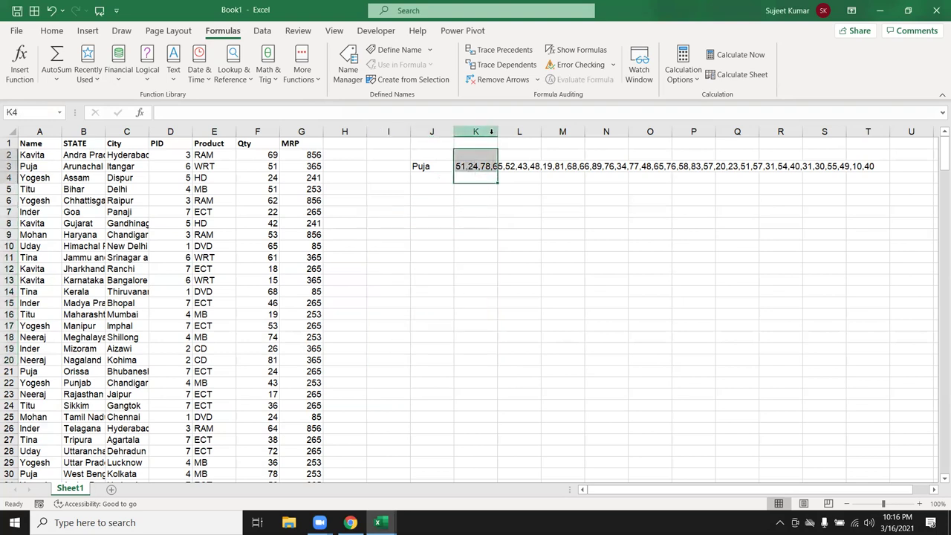
{"action": "left_click", "coordinate": [477, 169]}
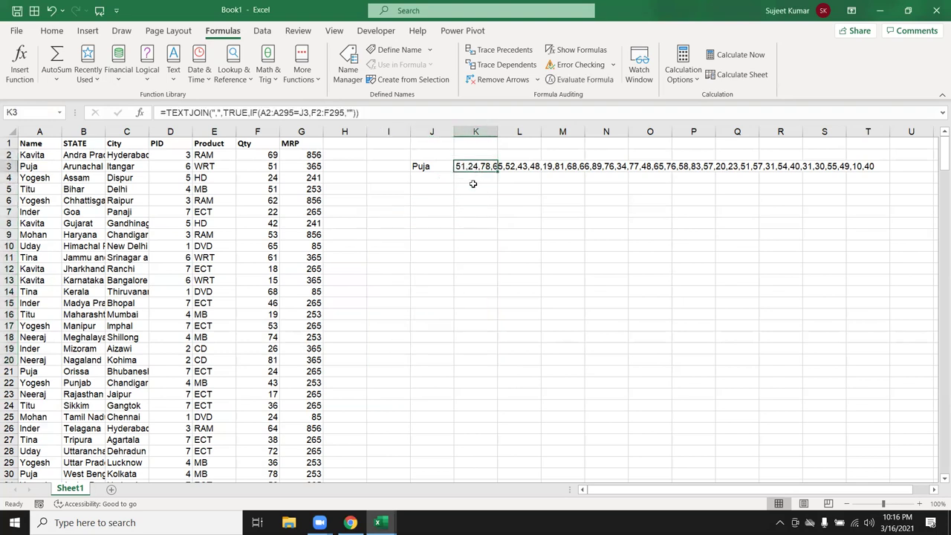
{"action": "scroll", "coordinate": [420, 236], "scroll_direction": "down", "scroll_amount": 5}
{"action": "scroll", "coordinate": [421, 235], "scroll_direction": "up", "scroll_amount": 5}
Copy the header row A1:G1 into J9:P9.
{"action": "left_click", "coordinate": [44, 144]}
{"action": "key", "text": "ctrl+shift+Right"}
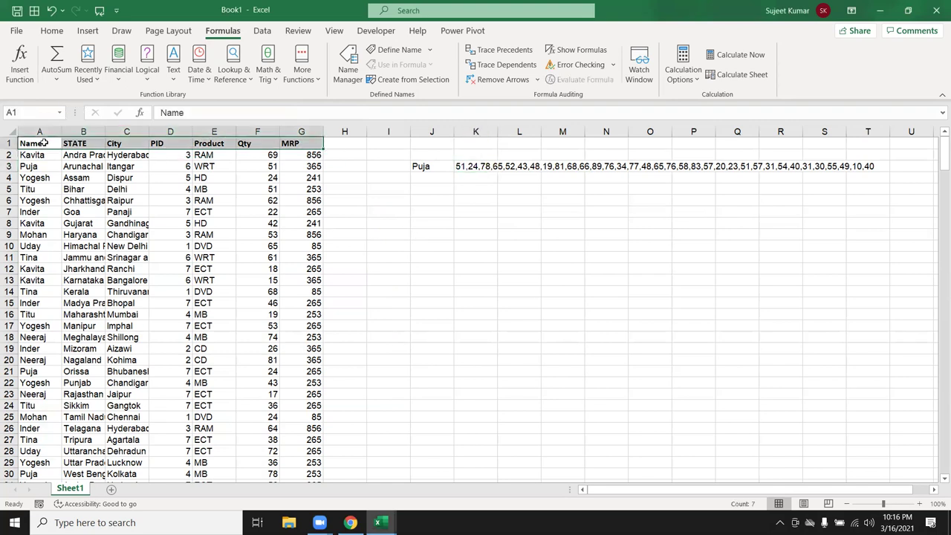
{"action": "key", "text": "ctrl+c"}
{"action": "left_click", "coordinate": [429, 238]}
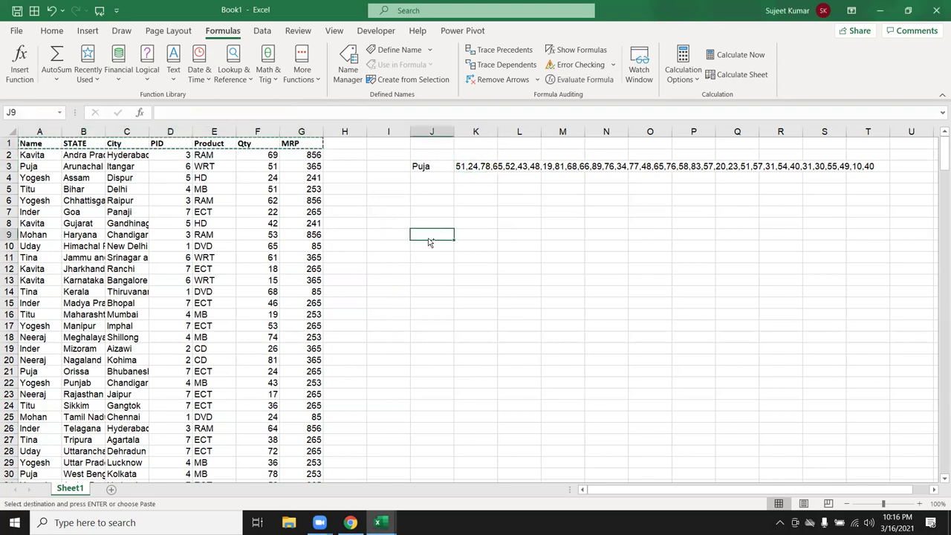
{"action": "key", "text": "ctrl+v"}
{"action": "key", "text": "Escape"}
Turn on AutoFilter and filter the Name column to show only Puja.
{"action": "left_click", "coordinate": [39, 144]}
{"action": "key", "text": "ctrl+shift+l"}
{"action": "left_click", "coordinate": [56, 144]}
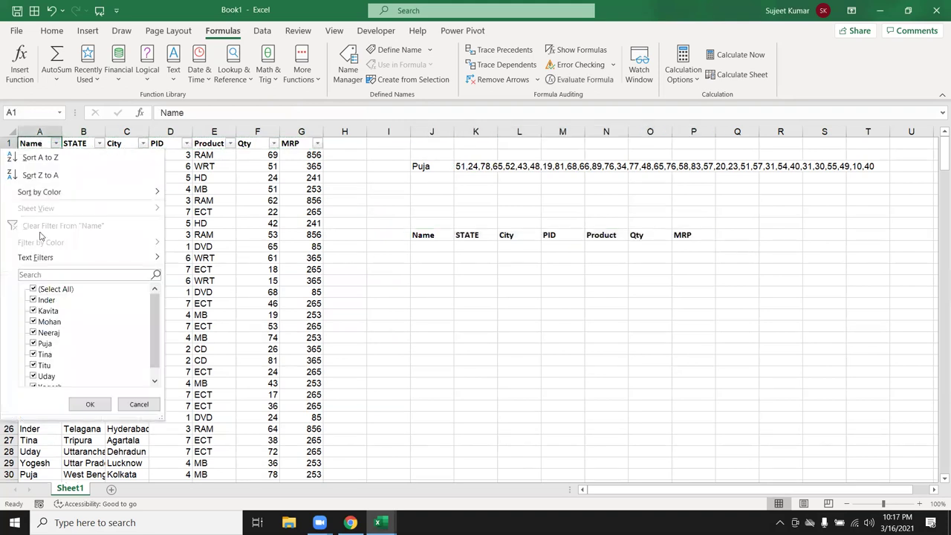
{"action": "left_click", "coordinate": [42, 290]}
{"action": "left_click", "coordinate": [46, 344]}
{"action": "left_click", "coordinate": [89, 404]}
{"action": "scroll", "coordinate": [104, 347], "scroll_direction": "down", "scroll_amount": 3}
{"action": "scroll", "coordinate": [105, 347], "scroll_direction": "up", "scroll_amount": 3}
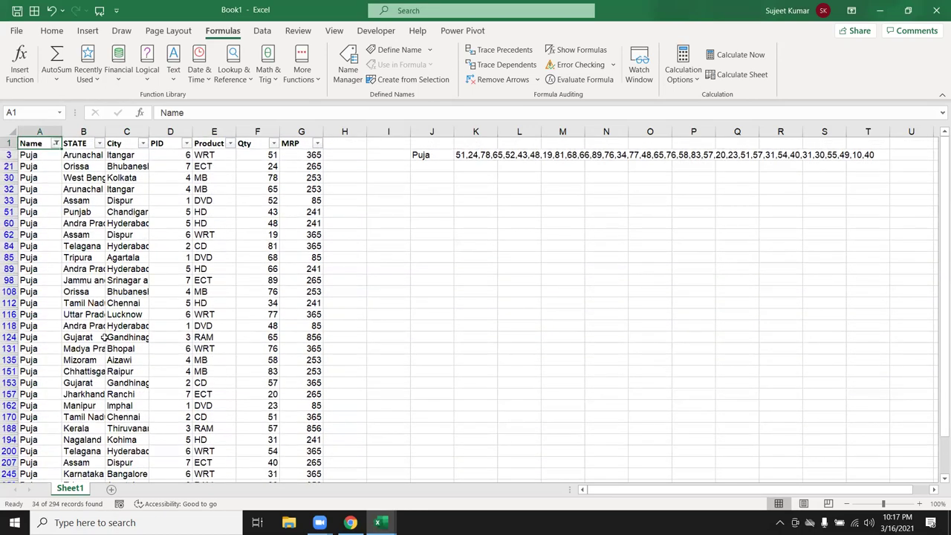
Type the label Name in cell J7.
{"action": "left_click", "coordinate": [439, 315]}
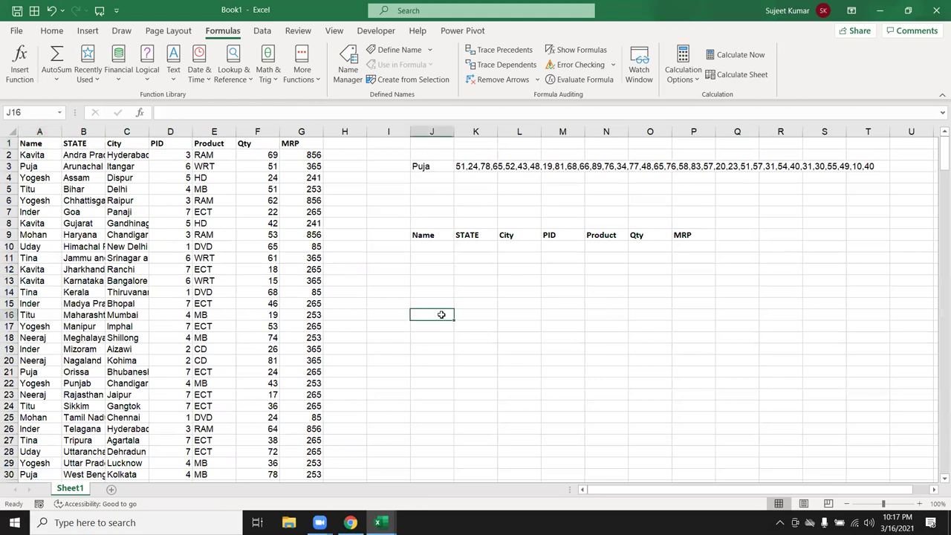
{"action": "left_click", "coordinate": [434, 223]}
{"action": "left_click", "coordinate": [441, 211]}
{"action": "type", "text": "Name"}
{"action": "key", "text": "Tab"}
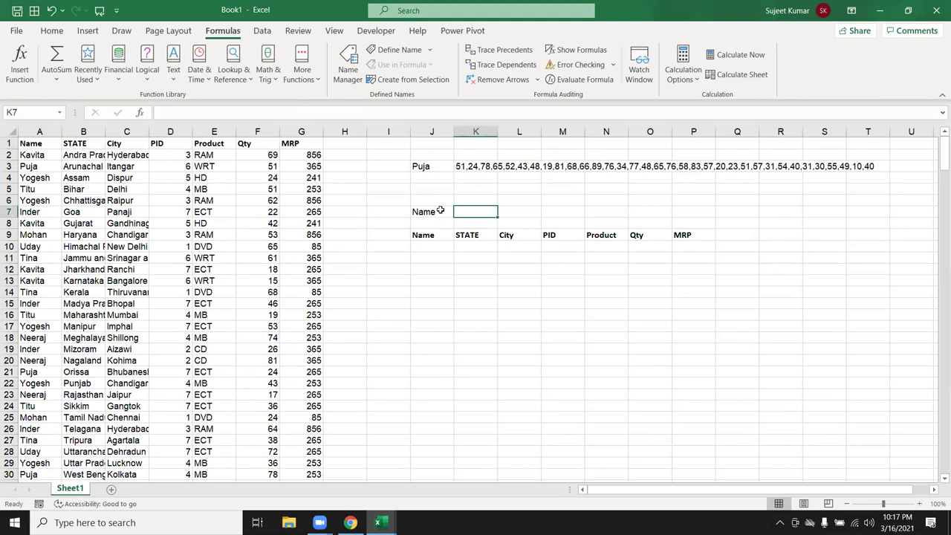
Enter Puja in K7 and start a FILTER in J10 over A1:G295.
{"action": "type", "text": "Puja"}
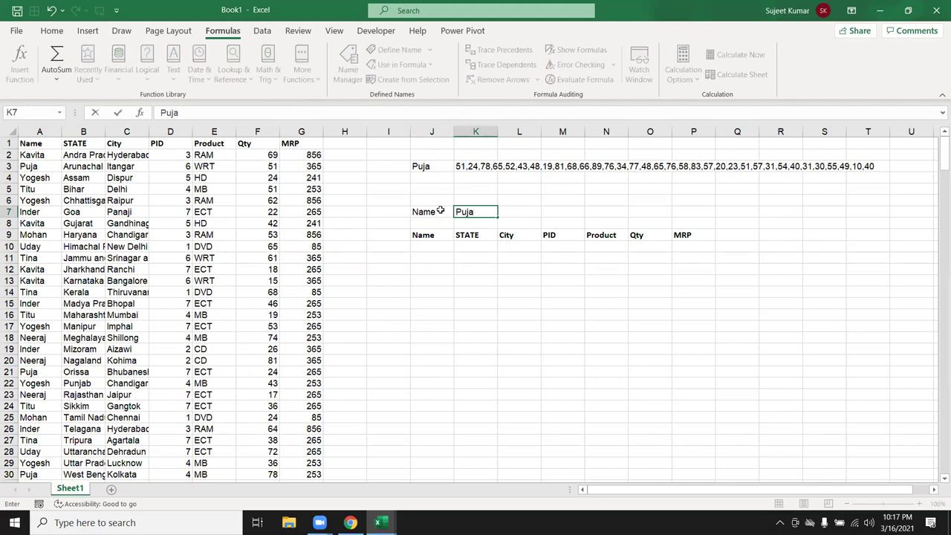
{"action": "key", "text": "Return"}
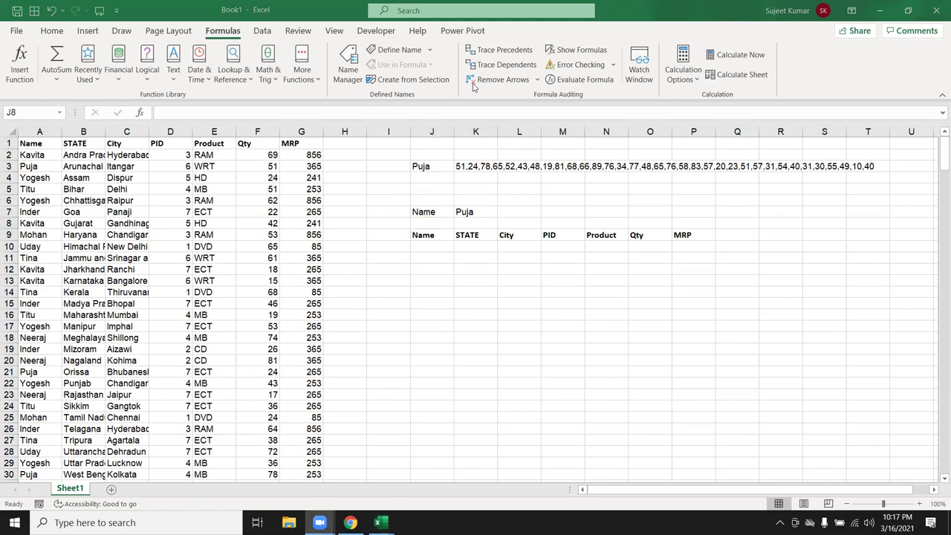
{"action": "left_click", "coordinate": [447, 250]}
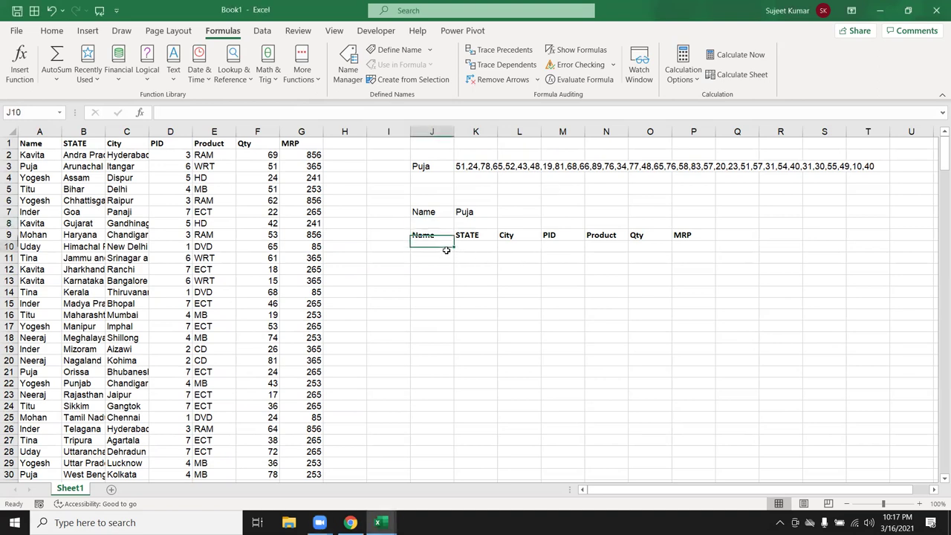
{"action": "type", "text": "="}
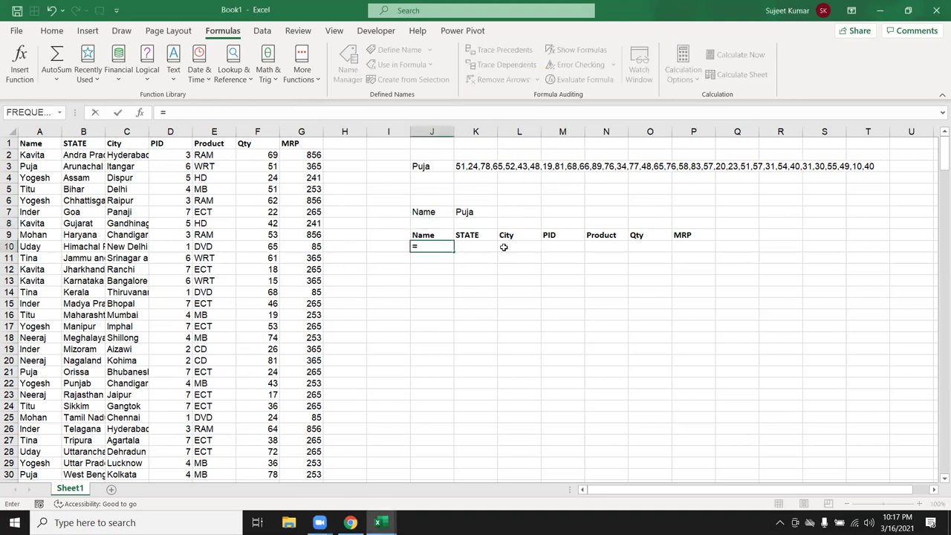
{"action": "type", "text": "fi"}
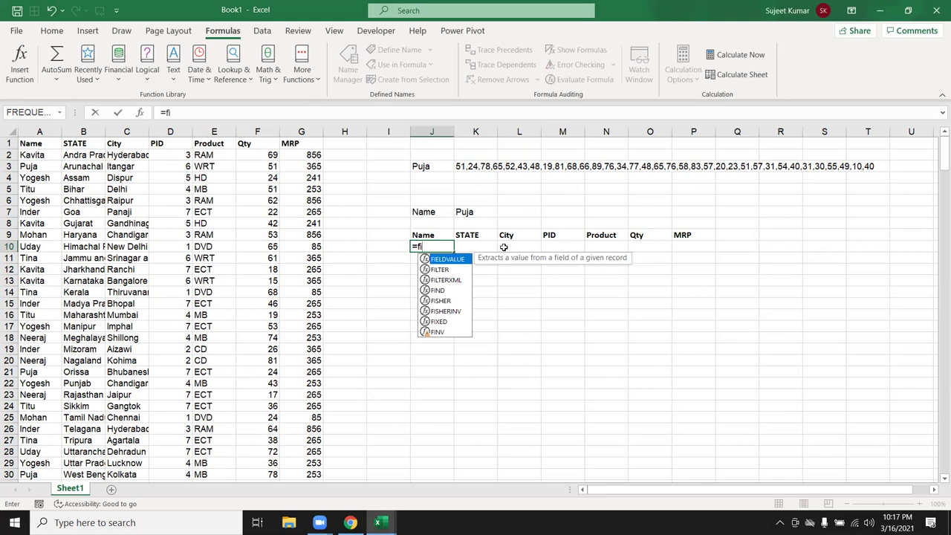
{"action": "key", "text": "Down"}
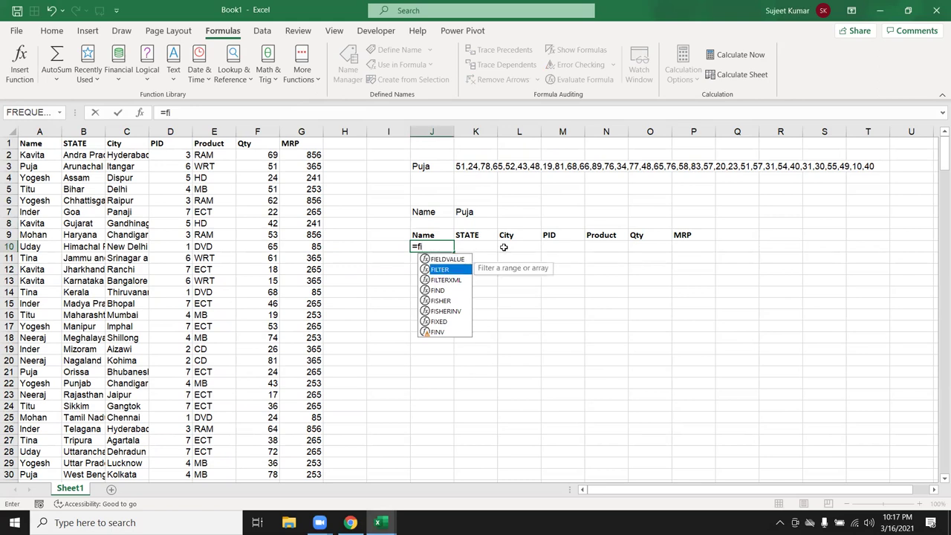
{"action": "key", "text": "Tab"}
{"action": "key", "text": "Left"}
{"action": "key", "text": "Left"}
{"action": "key", "text": "Home"}
{"action": "key", "text": "ctrl+Up"}
{"action": "key", "text": "ctrl+shift+Right"}
{"action": "key", "text": "ctrl+shift+Down"}
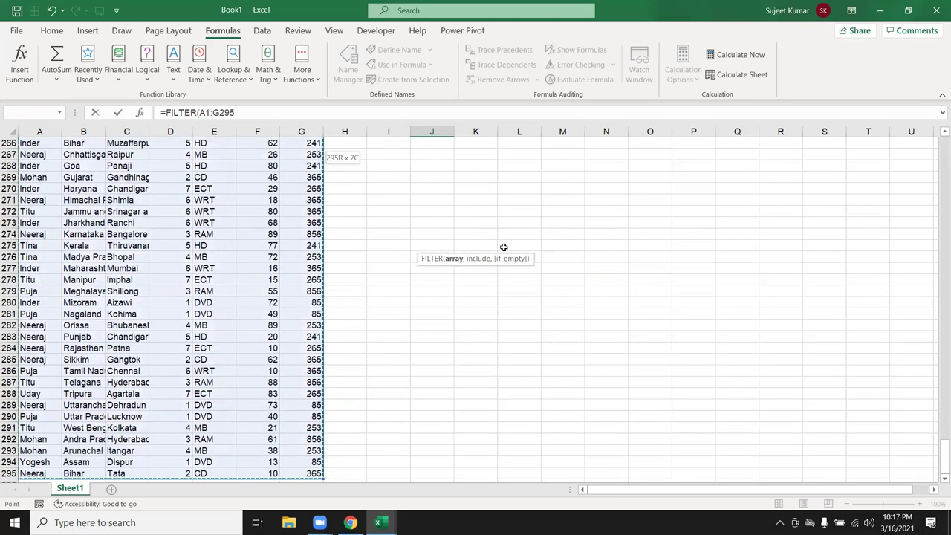
Complete the FILTER with the condition A1:A295=K7 and enter it.
{"action": "type", "text": ","}
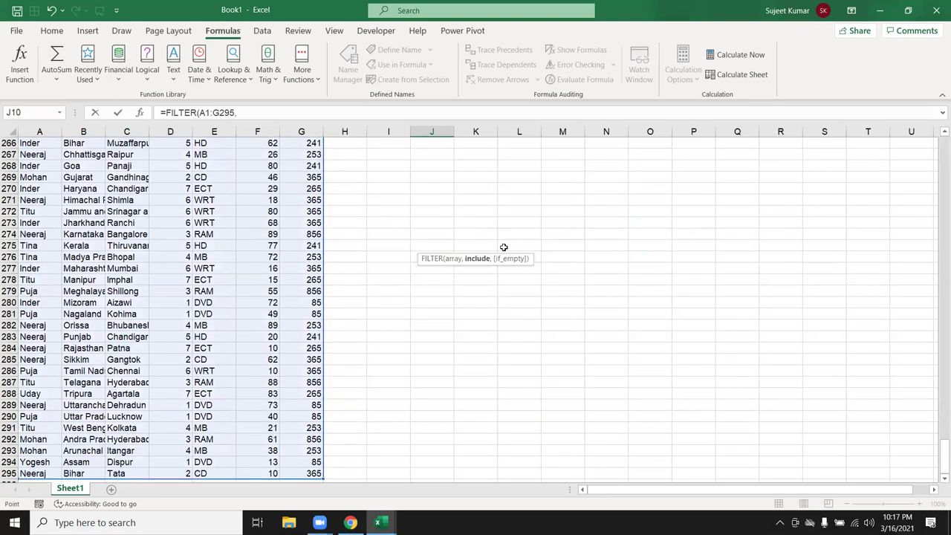
{"action": "key", "text": "Up"}
{"action": "key", "text": "ctrl+Up"}
{"action": "key", "text": "Home"}
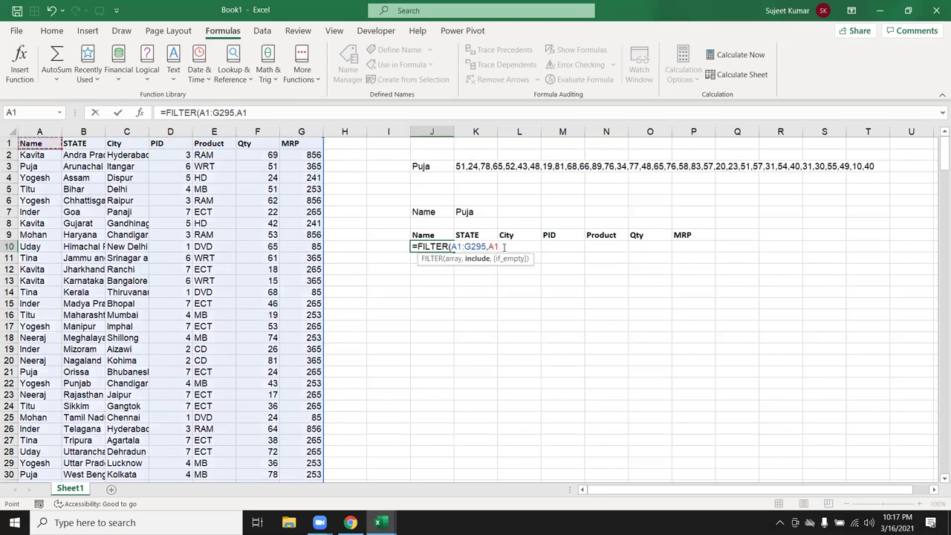
{"action": "key", "text": "ctrl+shift+Down"}
{"action": "type", "text": "="}
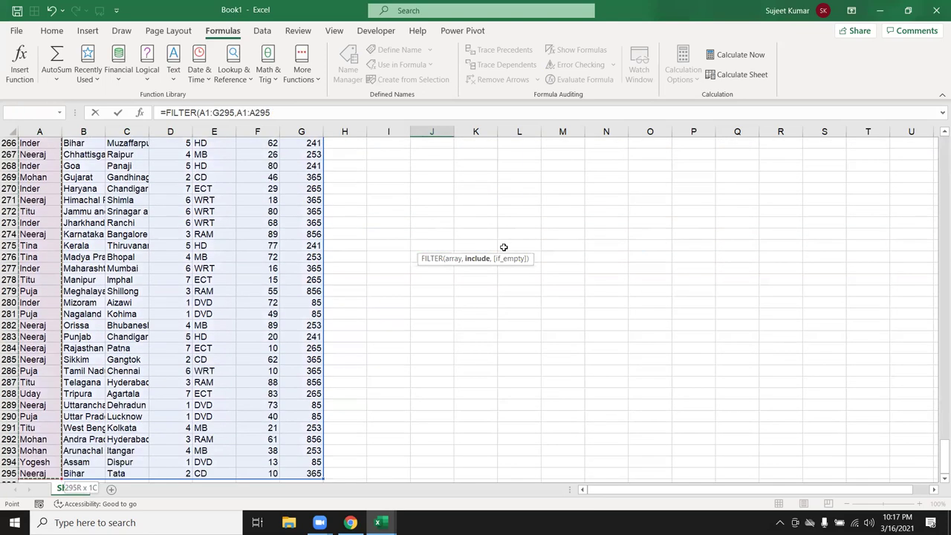
{"action": "key", "text": "Up"}
{"action": "key", "text": "Up"}
{"action": "key", "text": "Up"}
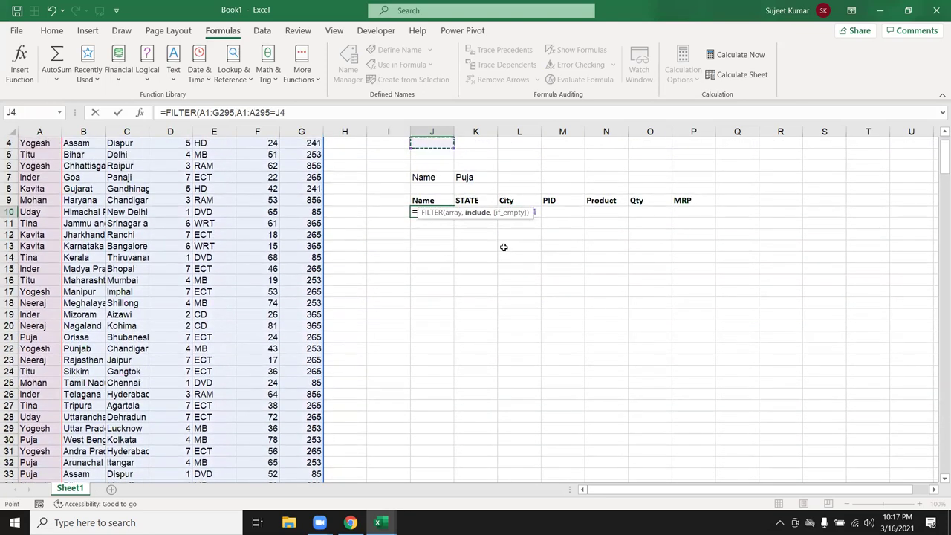
{"action": "key", "text": "Right"}
{"action": "key", "text": "Return"}
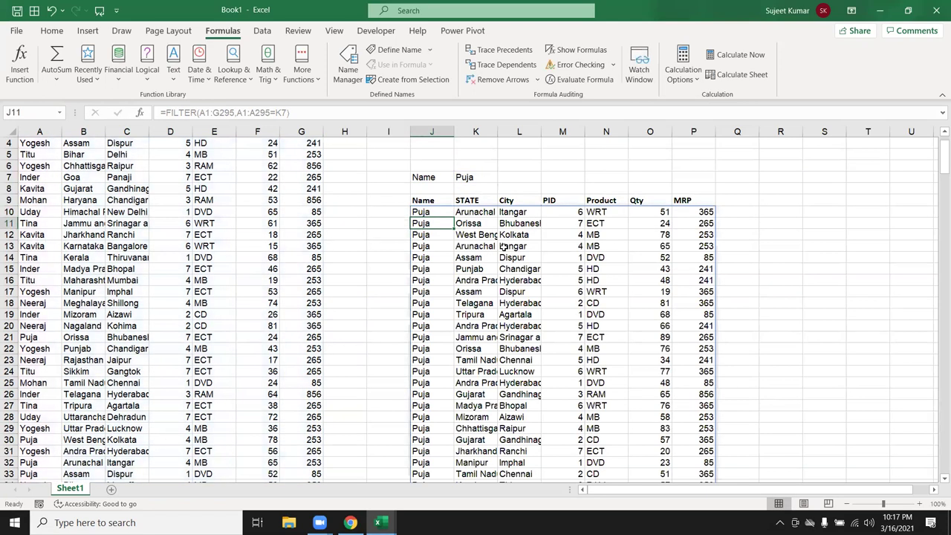
Re-enter the FILTER formula in J10 as an array formula with Ctrl+Shift+Enter.
{"action": "scroll", "coordinate": [503, 246], "scroll_direction": "down", "scroll_amount": 6}
{"action": "scroll", "coordinate": [489, 264], "scroll_direction": "up", "scroll_amount": 4}
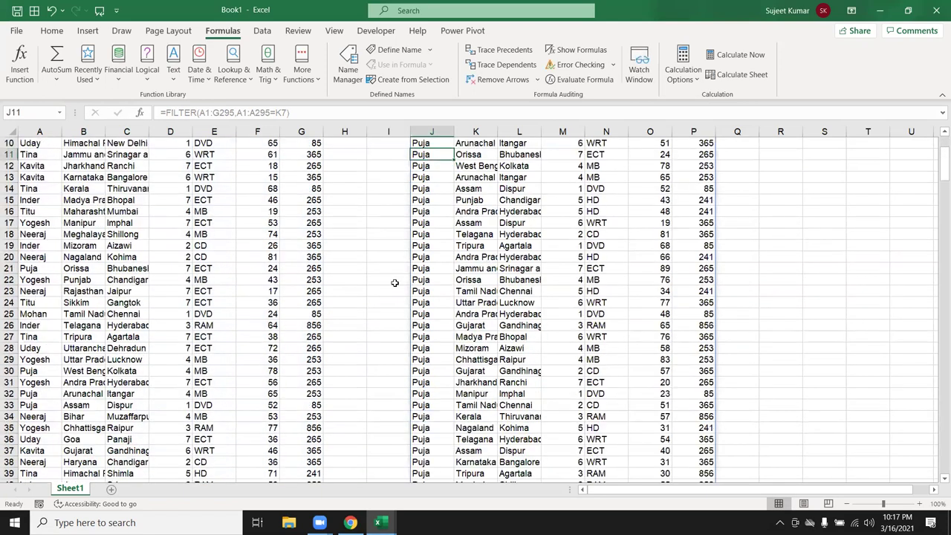
{"action": "scroll", "coordinate": [381, 262], "scroll_direction": "up", "scroll_amount": 3}
{"action": "left_click", "coordinate": [429, 248]}
{"action": "double_click", "coordinate": [430, 247]}
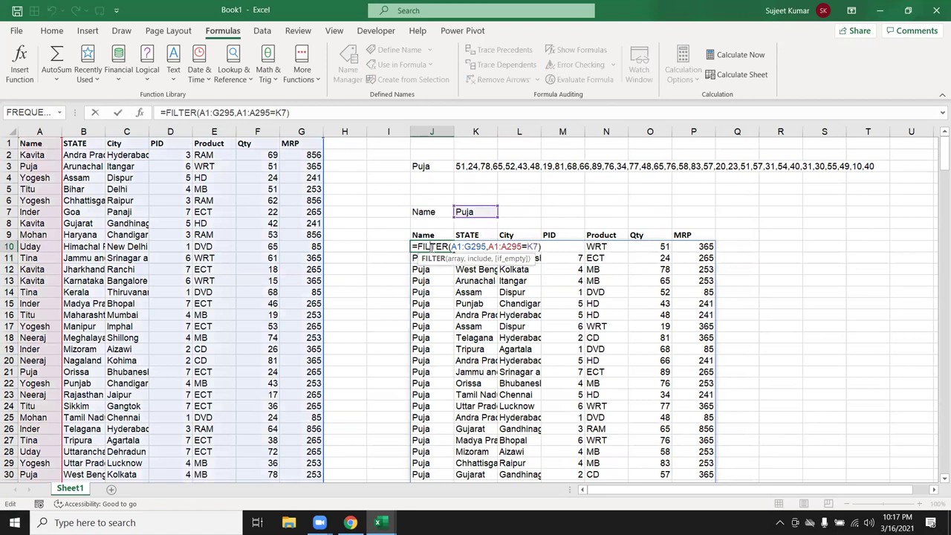
{"action": "left_click_drag", "start_coordinate": [456, 247], "coordinate": [521, 246]}
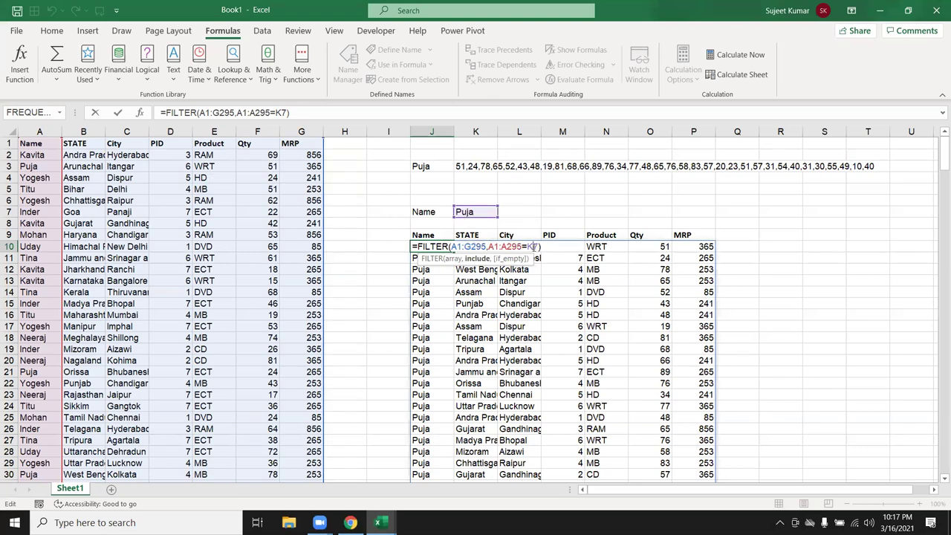
{"action": "key", "text": "Return"}
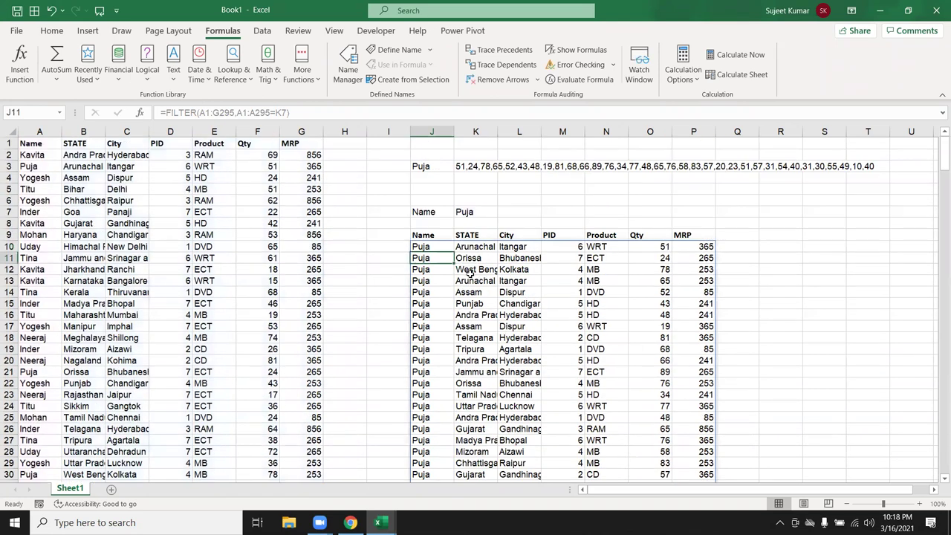
{"action": "scroll", "coordinate": [431, 282], "scroll_direction": "down", "scroll_amount": 2}
{"action": "scroll", "coordinate": [394, 275], "scroll_direction": "up", "scroll_amount": 2}
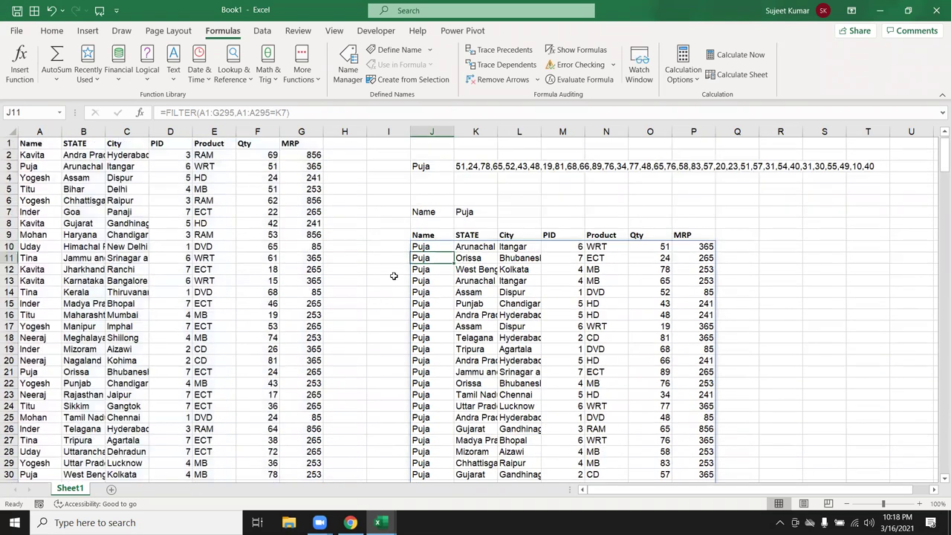
{"action": "double_click", "coordinate": [426, 247]}
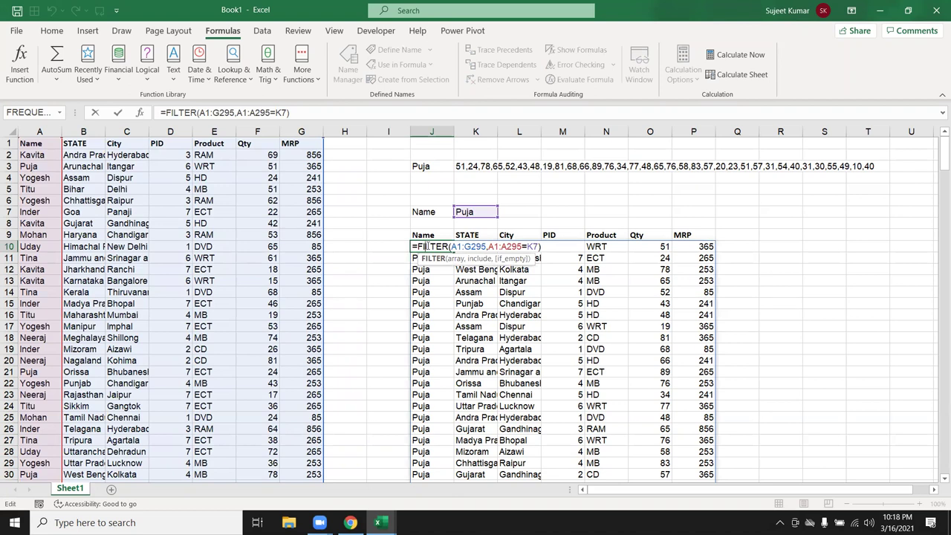
{"action": "key", "text": "ctrl+shift+Return"}
{"action": "scroll", "coordinate": [446, 320], "scroll_direction": "down", "scroll_amount": 5}
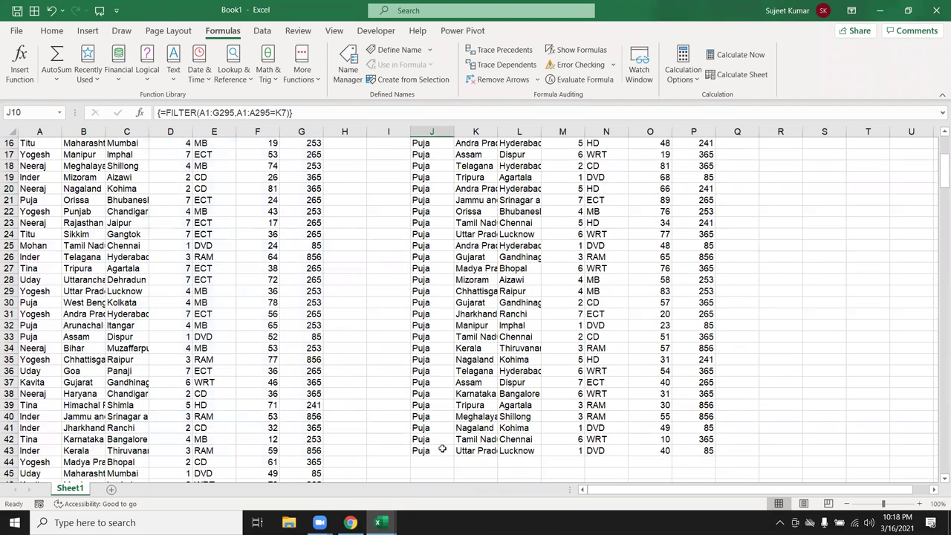
{"action": "left_click_drag", "start_coordinate": [443, 449], "coordinate": [686, 461]}
{"action": "scroll", "coordinate": [466, 228], "scroll_direction": "up", "scroll_amount": 5}
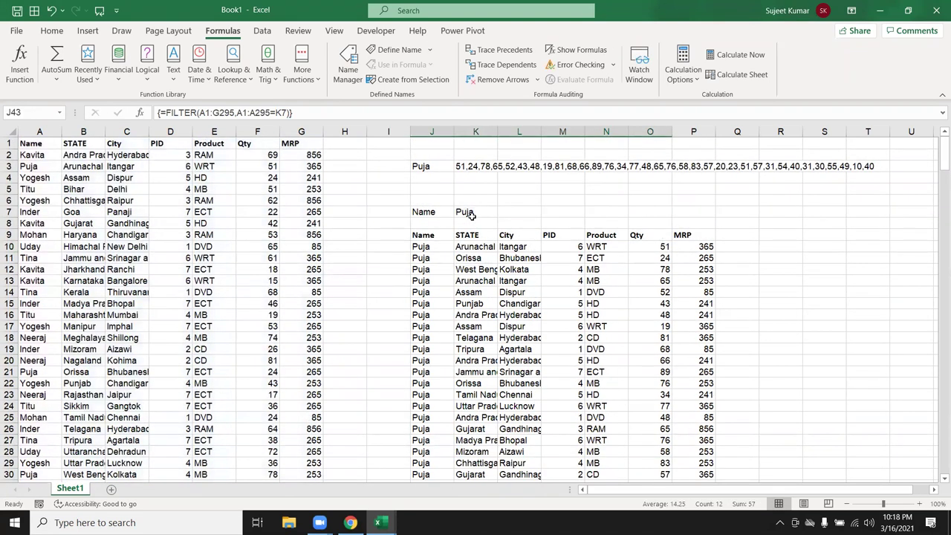
Change the lookup name in K7 from Puja to Tina and review the updated results.
{"action": "left_click", "coordinate": [471, 215]}
{"action": "type", "text": "Tina"}
{"action": "key", "text": "Return"}
{"action": "scroll", "coordinate": [537, 252], "scroll_direction": "down", "scroll_amount": 3}
{"action": "scroll", "coordinate": [534, 256], "scroll_direction": "down", "scroll_amount": 1}
{"action": "scroll", "coordinate": [535, 256], "scroll_direction": "down", "scroll_amount": 2}
{"action": "scroll", "coordinate": [521, 238], "scroll_direction": "up", "scroll_amount": 4}
Check the extent of Tina's results with Ctrl+arrow jumps, then delete the FILTER formula in J10.
{"action": "left_click", "coordinate": [483, 215]}
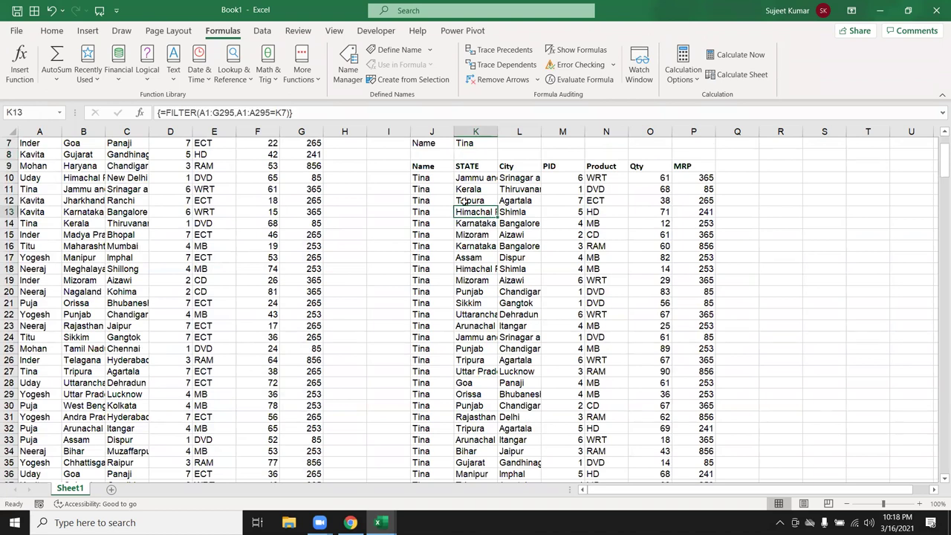
{"action": "left_click", "coordinate": [464, 200]}
{"action": "key", "text": "Up"}
{"action": "key", "text": "Down"}
{"action": "key", "text": "ctrl+Down"}
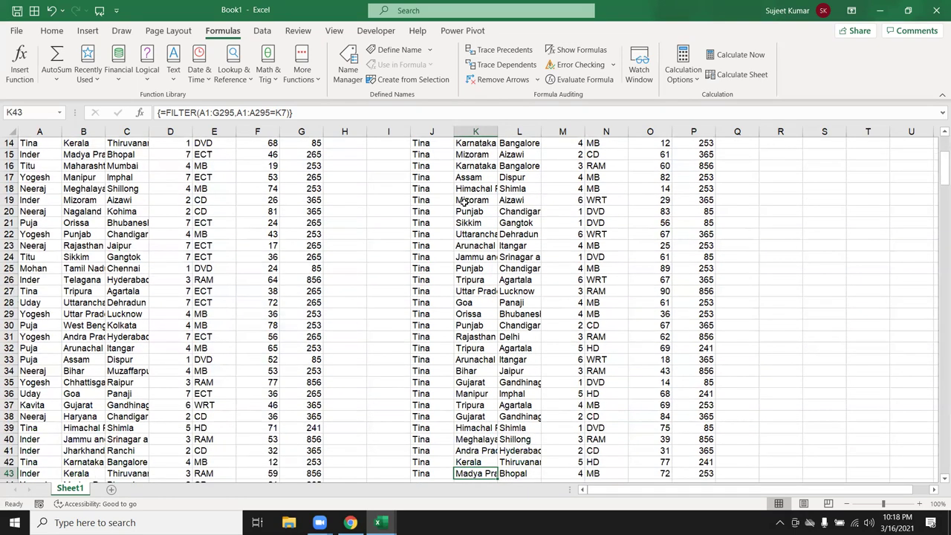
{"action": "key", "text": "ctrl+Up"}
{"action": "key", "text": "ctrl+Up"}
{"action": "key", "text": "ctrl+Up"}
{"action": "key", "text": "Down"}
{"action": "key", "text": "Down"}
{"action": "key", "text": "Down"}
{"action": "key", "text": "Down"}
{"action": "key", "text": "Down"}
{"action": "key", "text": "Left"}
{"action": "key", "text": "Down"}
{"action": "key", "text": "Down"}
{"action": "key", "text": "Up"}
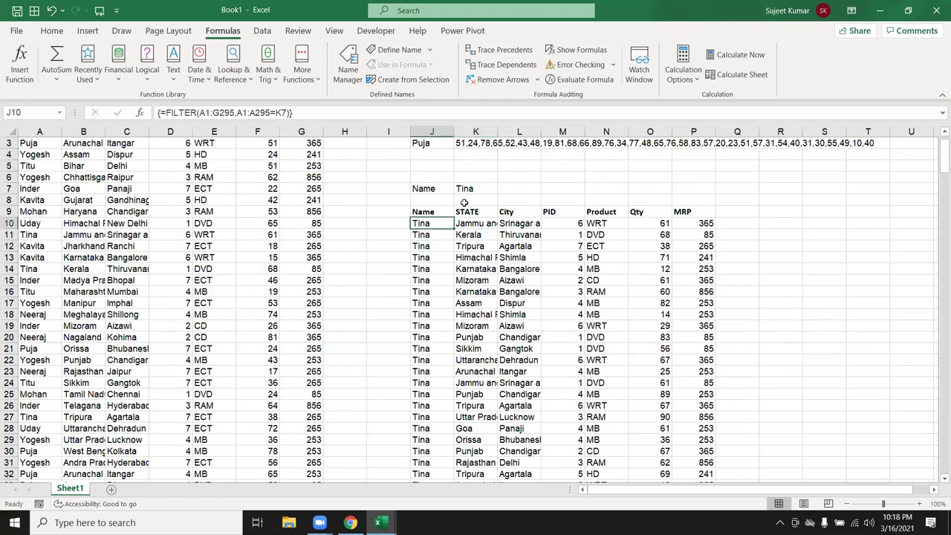
{"action": "key", "text": "Delete"}
{"action": "key", "text": "Up"}
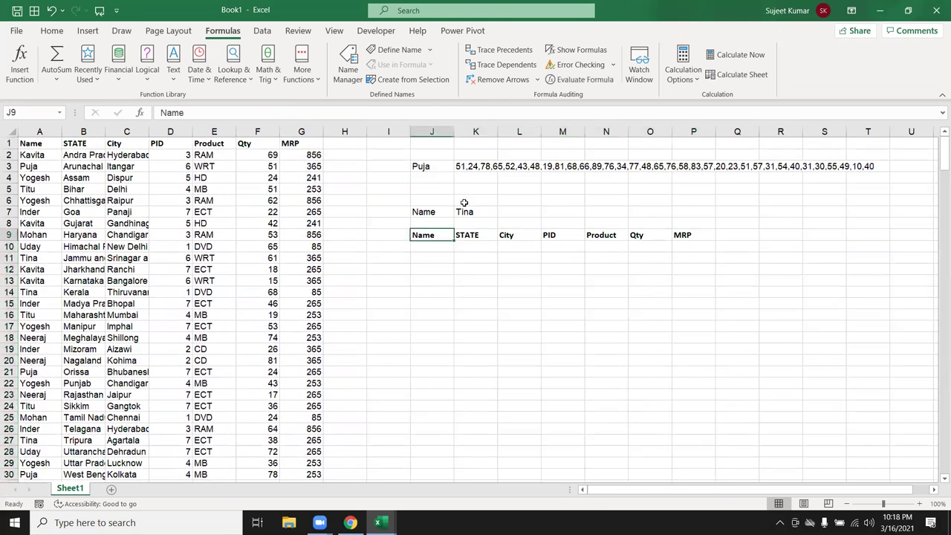
Rename the first report header in J9 to Sr.
{"action": "type", "text": "Sr"}
{"action": "key", "text": "Return"}
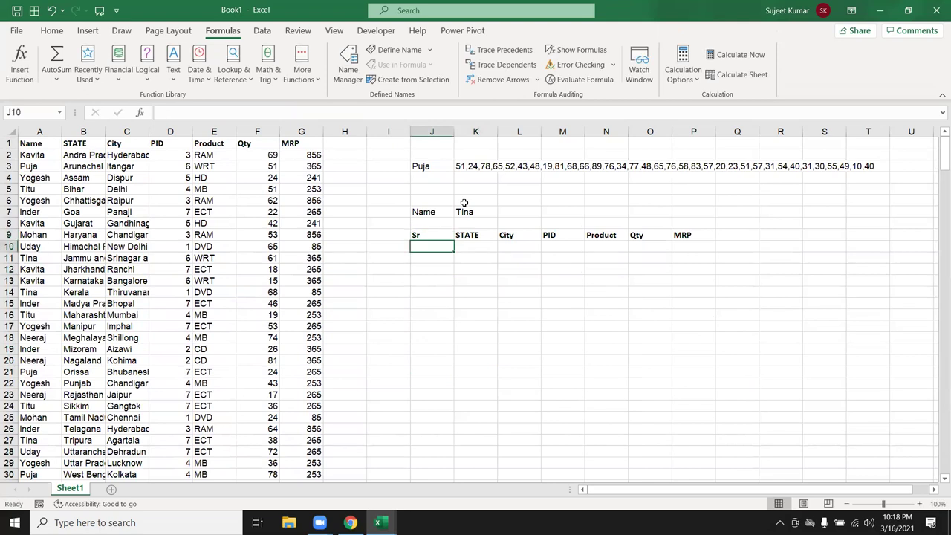
{"action": "key", "text": "Left"}
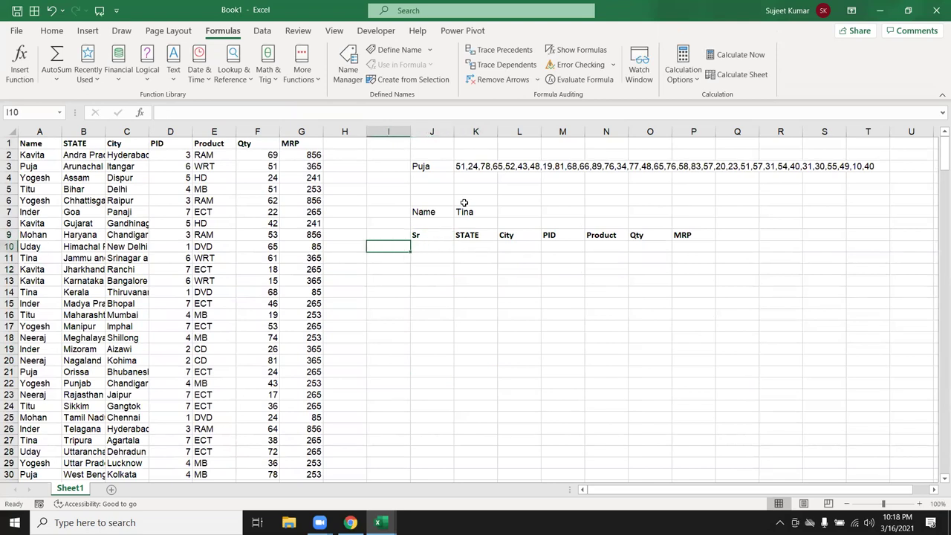
{"action": "key", "text": "Left"}
{"action": "key", "text": "Left"}
{"action": "key", "text": "Left"}
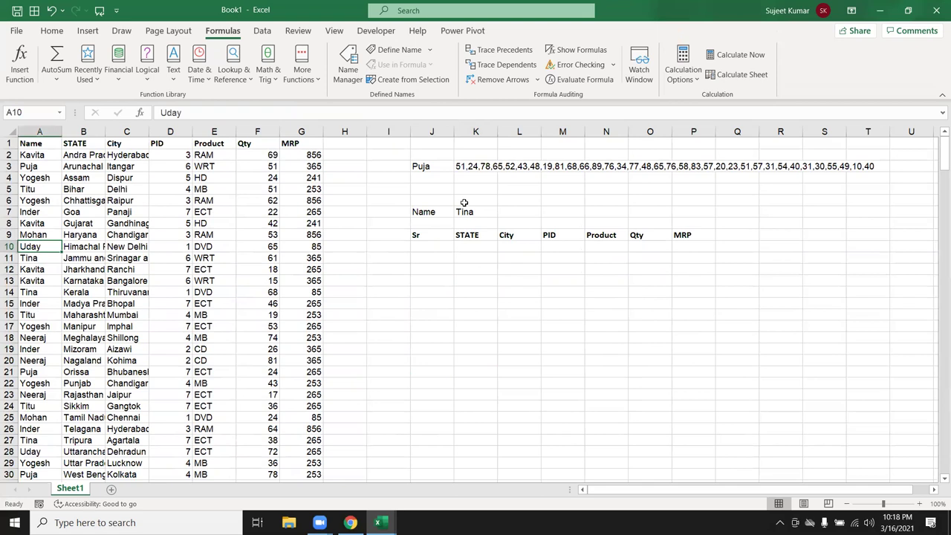
Insert a blank column A before the data table and give it the heading ID.
{"action": "key", "text": "ctrl+Up"}
{"action": "key", "text": "ctrl+shift+Down"}
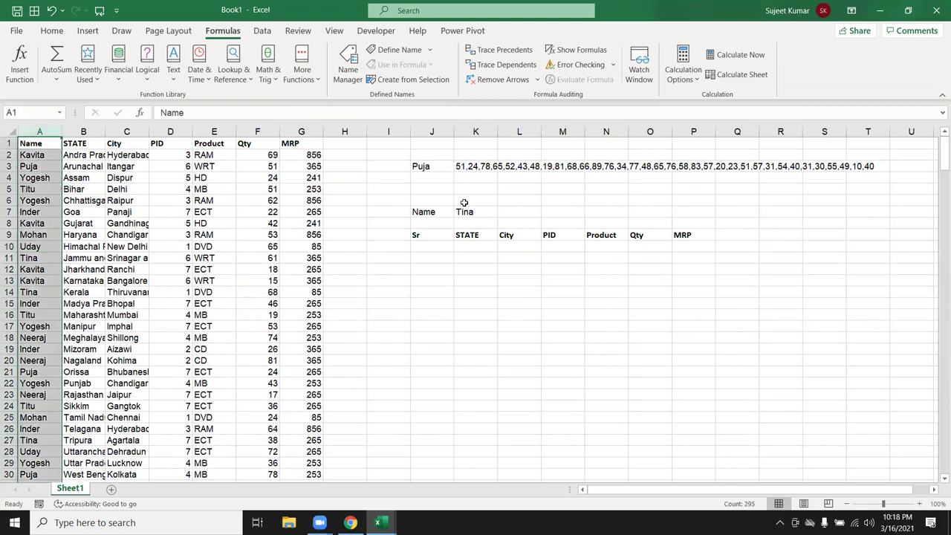
{"action": "key", "text": "ctrl+space"}
{"action": "key", "text": "ctrl+shift+plus"}
{"action": "key", "text": "ctrl+Home"}
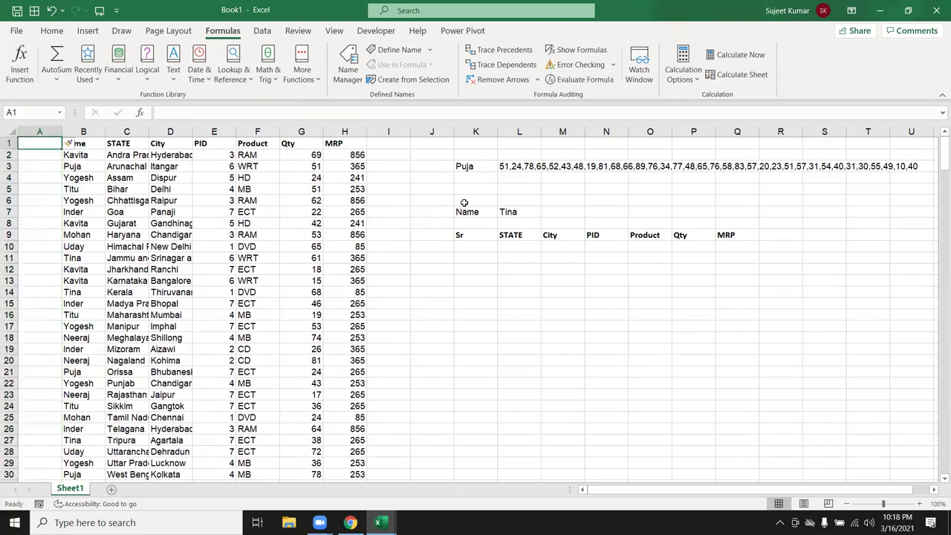
{"action": "type", "text": "Sr"}
{"action": "key", "text": "Return"}
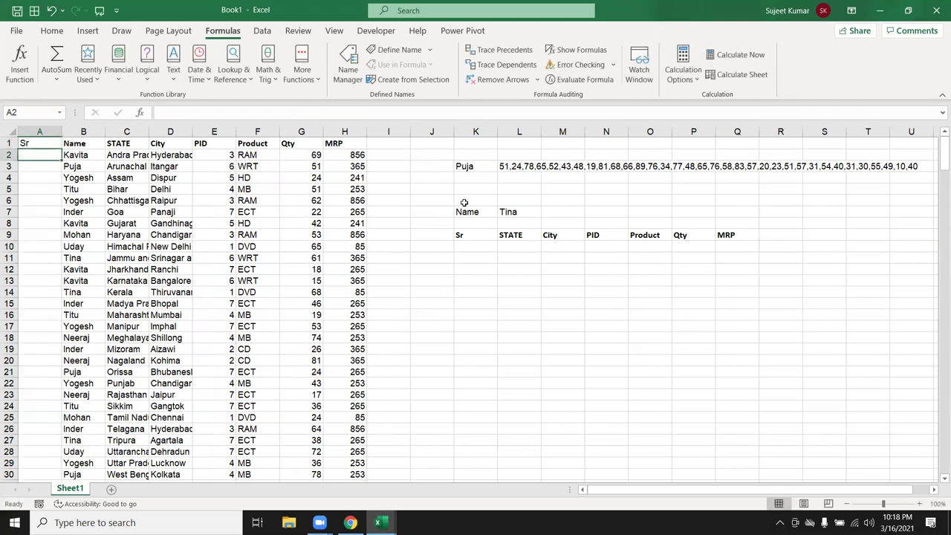
{"action": "key", "text": "Up"}
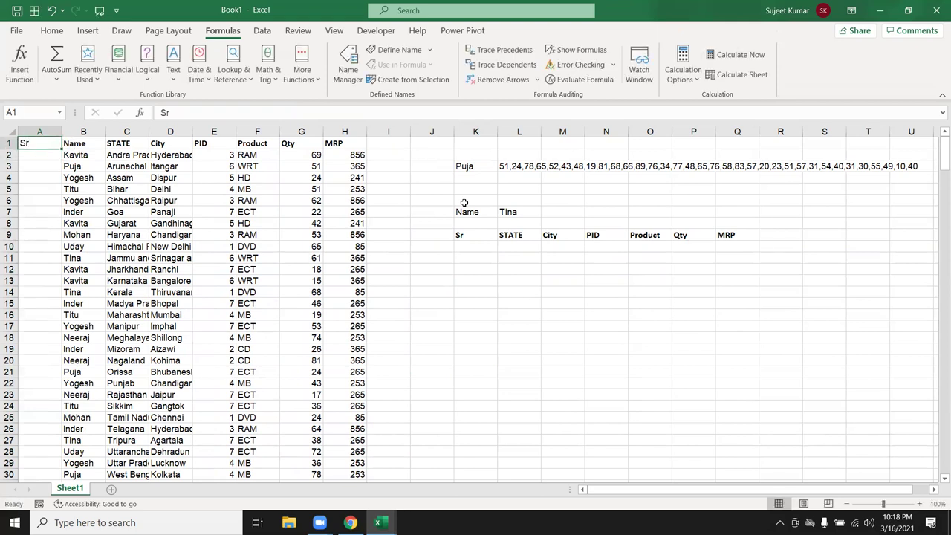
{"action": "type", "text": "ID"}
{"action": "key", "text": "Return"}
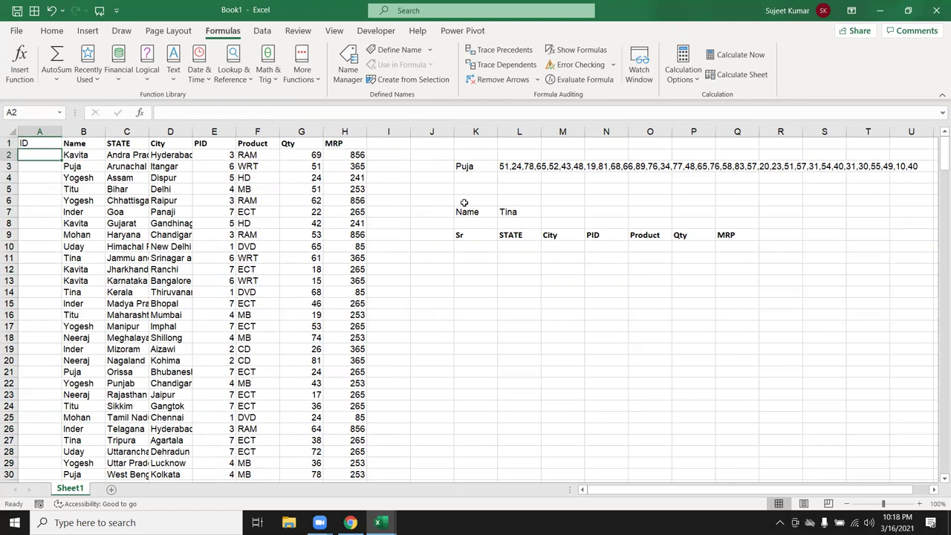
{"action": "type", "text": "coun"}
{"action": "key", "text": "BackSpace"}
{"action": "key", "text": "BackSpace"}
{"action": "key", "text": "BackSpace"}
Enter =COUNTIF($B$2:B2,B2) in A2 as a running count of each name.
{"action": "type", "text": "=c"}
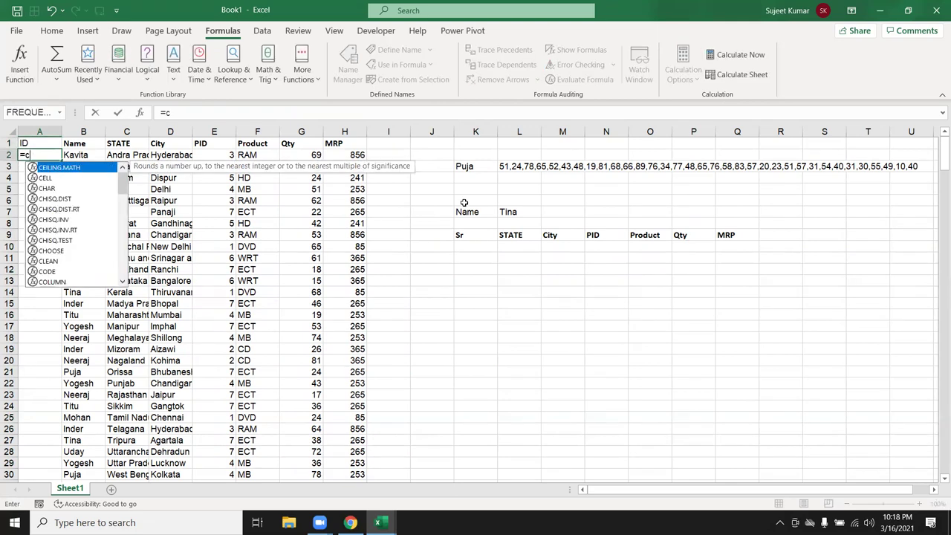
{"action": "type", "text": "ou"}
{"action": "key", "text": "Down"}
{"action": "key", "text": "Down"}
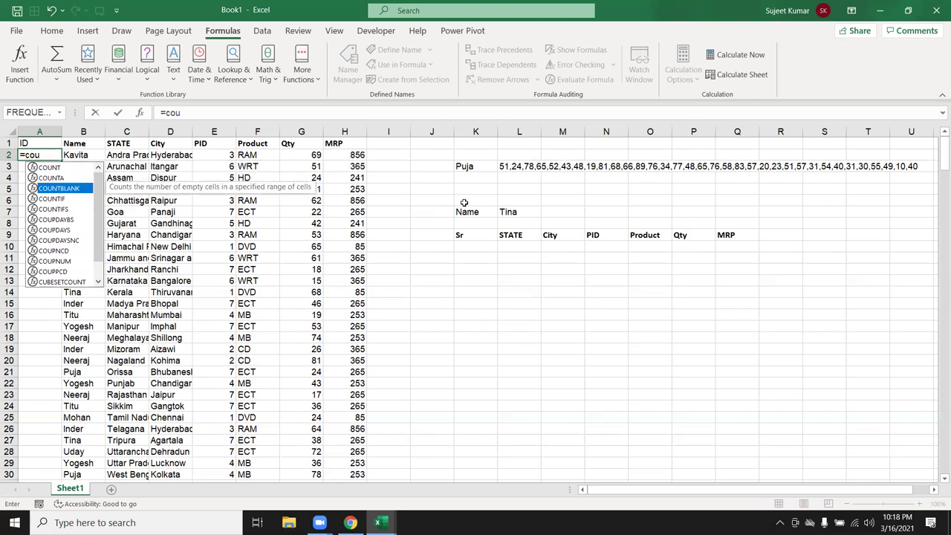
{"action": "key", "text": "Down"}
{"action": "key", "text": "Tab"}
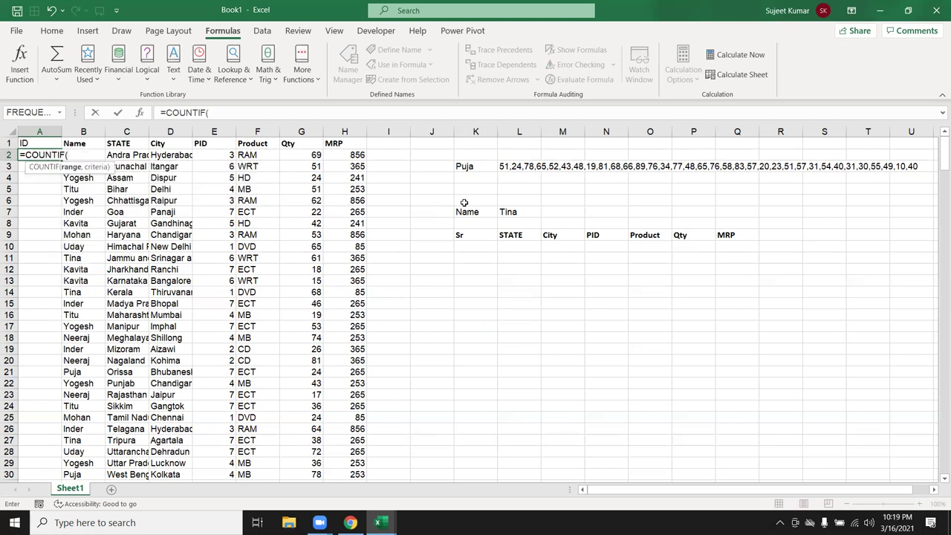
{"action": "key", "text": "Right"}
{"action": "key", "text": "F8"}
{"action": "type", "text": ",b"}
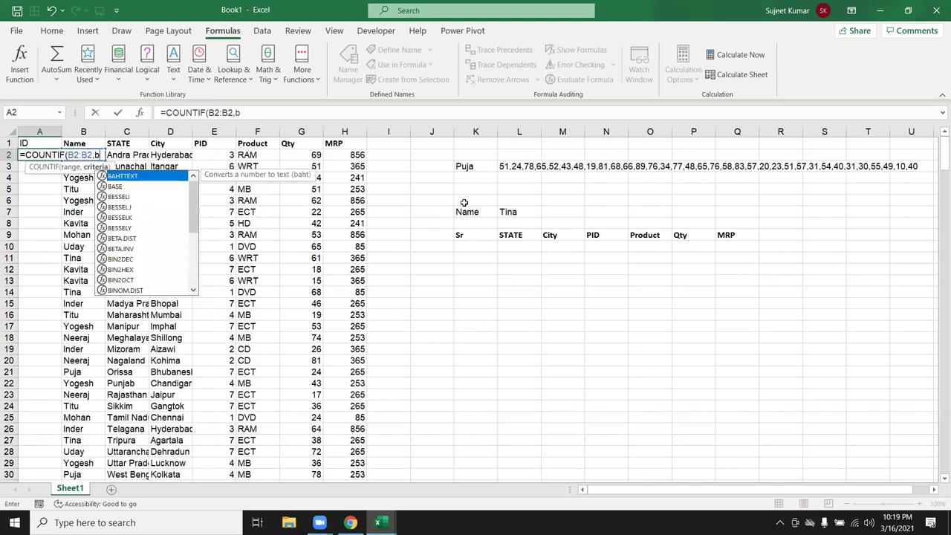
{"action": "type", "text": "2"}
{"action": "key", "text": "ctrl+Return"}
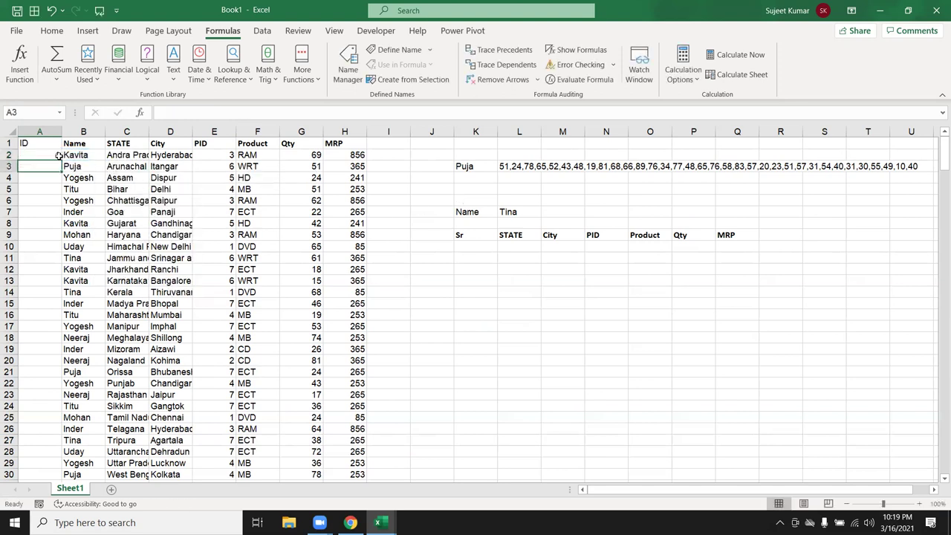
{"action": "double_click", "coordinate": [59, 156]}
{"action": "left_click", "coordinate": [67, 155]}
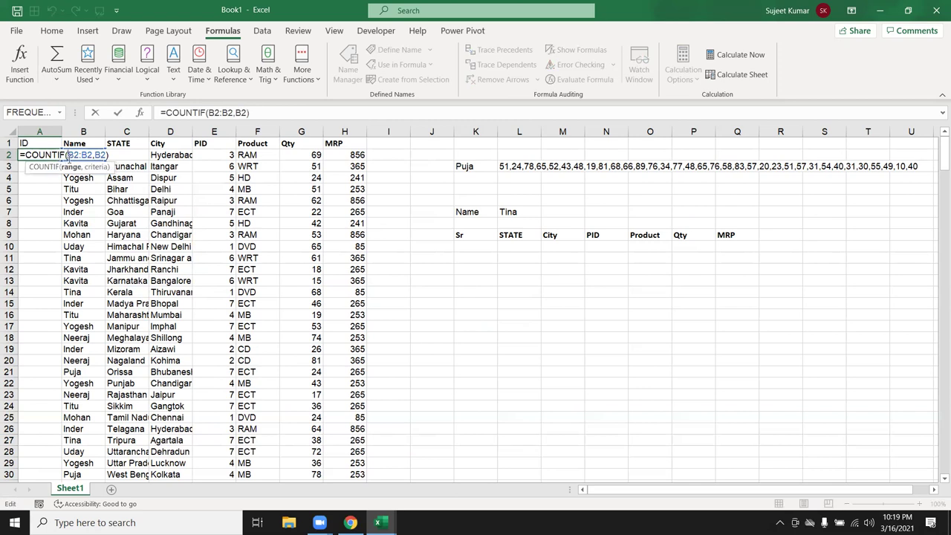
{"action": "key", "text": "F4"}
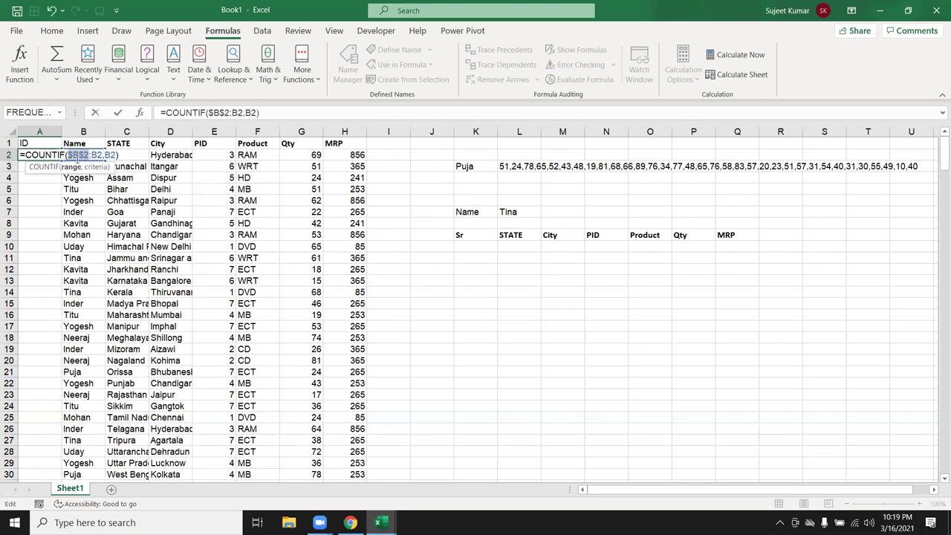
{"action": "key", "text": "Return"}
Copy the count formula down column A and turn on header-row filters with Ctrl+Shift+L.
{"action": "left_click", "coordinate": [60, 156]}
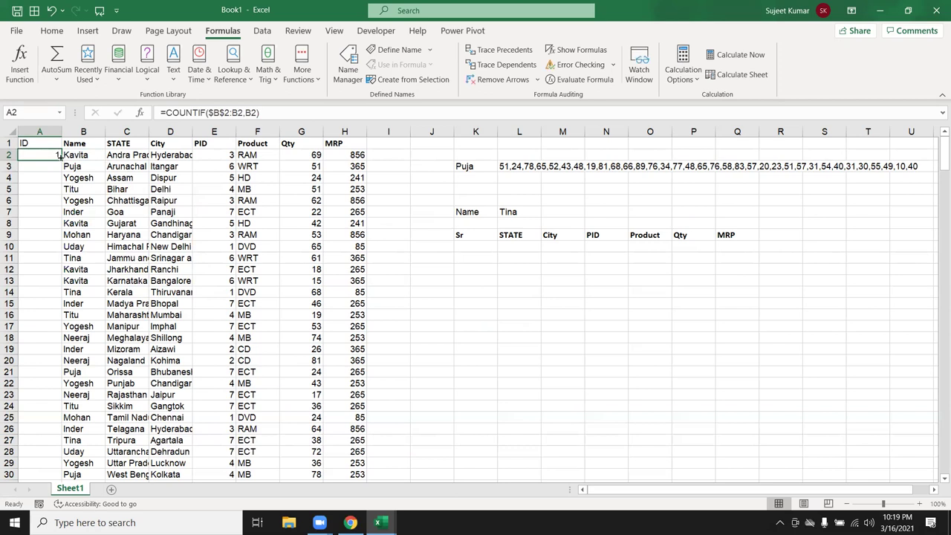
{"action": "double_click", "coordinate": [63, 161]}
{"action": "left_click", "coordinate": [77, 144]}
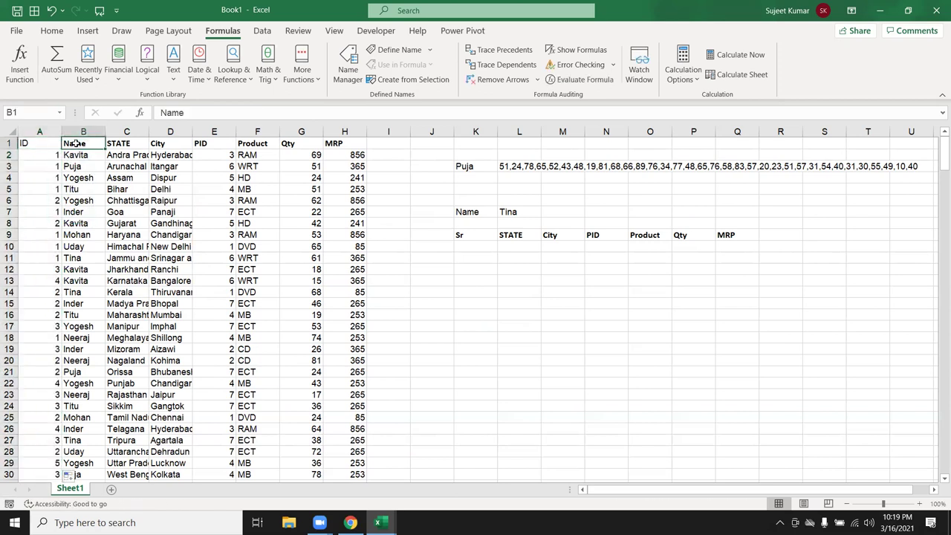
{"action": "key", "text": "ctrl+shift+l"}
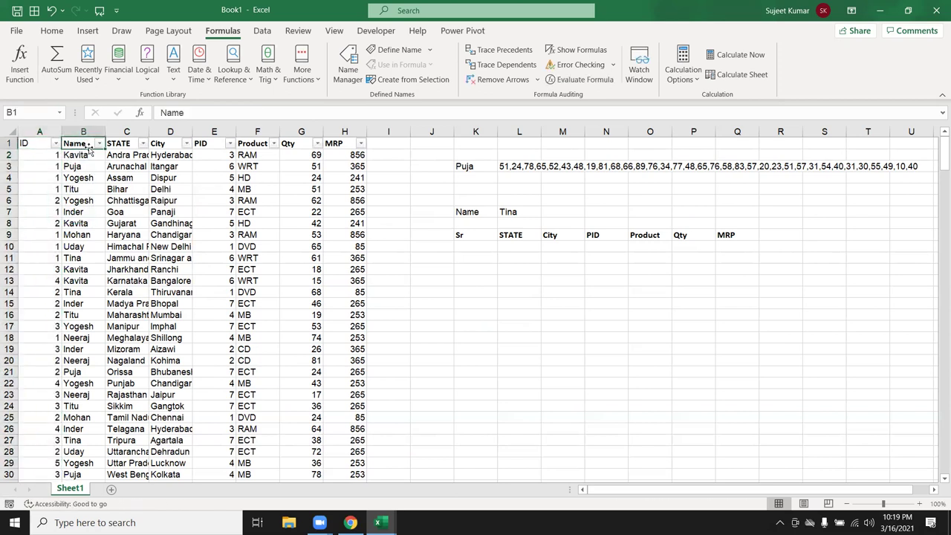
Filter the Name column to Inder only and check its running counts in the ID column.
{"action": "left_click", "coordinate": [99, 144]}
{"action": "left_click", "coordinate": [59, 290]}
{"action": "left_click", "coordinate": [46, 300]}
{"action": "left_click", "coordinate": [90, 405]}
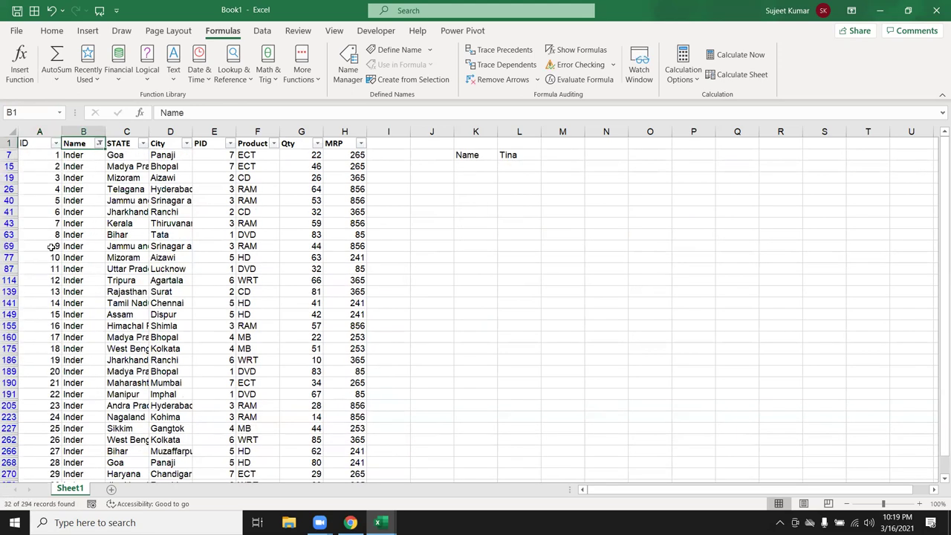
{"action": "left_click", "coordinate": [50, 166]}
{"action": "key", "text": "Down"}
{"action": "key", "text": "Down"}
{"action": "key", "text": "Down"}
{"action": "key", "text": "ctrl+Down"}
{"action": "key", "text": "Down"}
{"action": "key", "text": "ctrl+Up"}
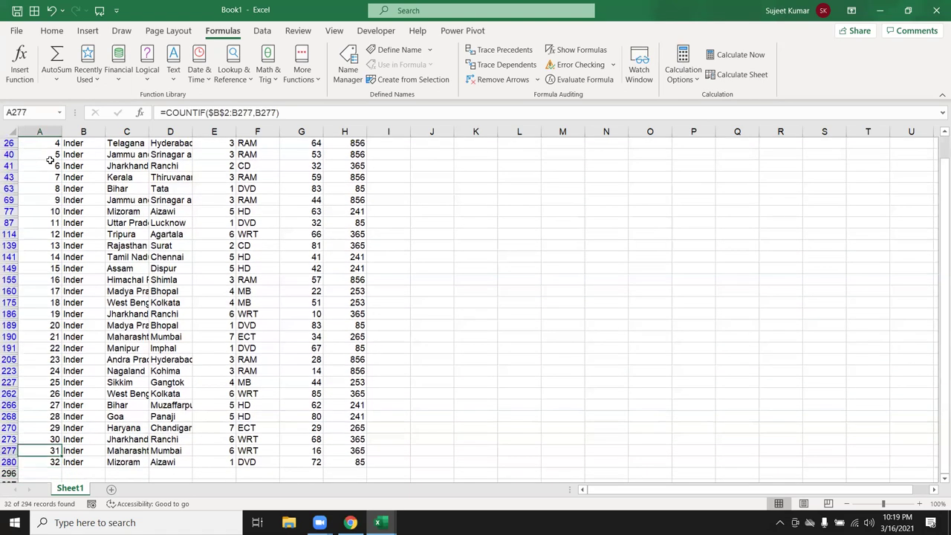
{"action": "key", "text": "ctrl+Up"}
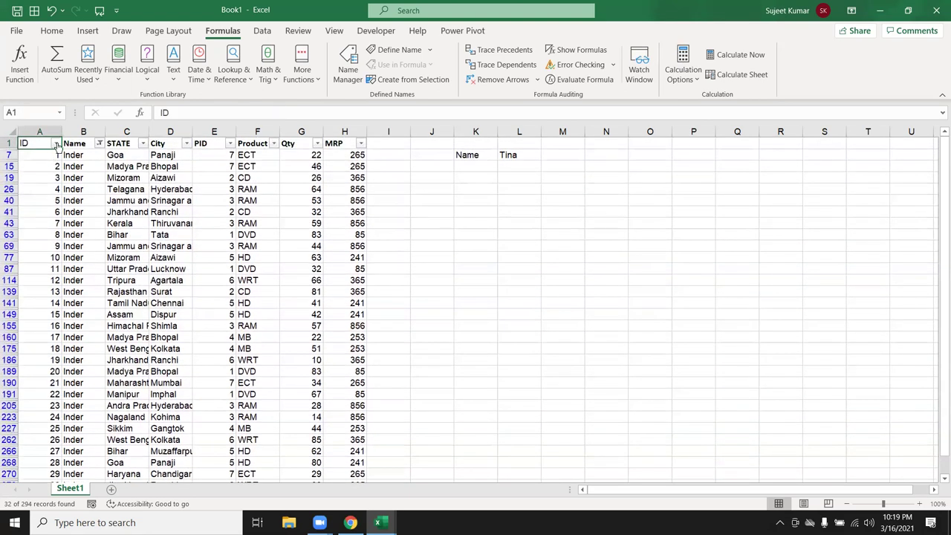
Look at the ID filter without changing it, then clear the filter from Name.
{"action": "left_click", "coordinate": [56, 143]}
{"action": "left_click", "coordinate": [33, 289]}
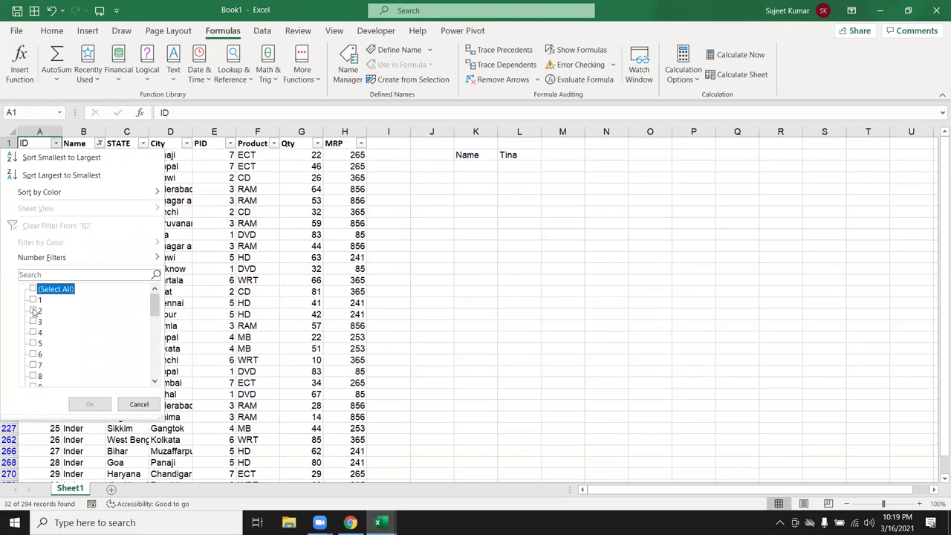
{"action": "key", "text": "Escape"}
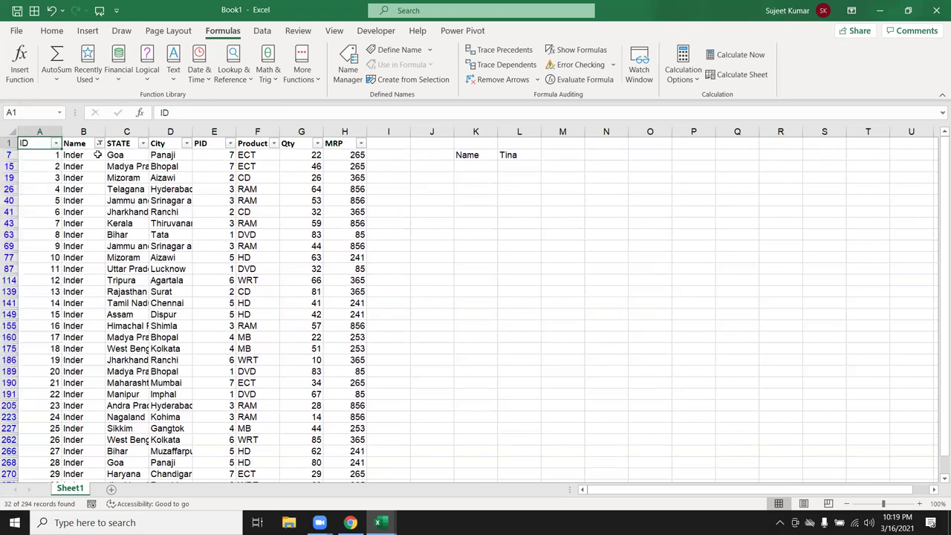
{"action": "left_click", "coordinate": [99, 144]}
{"action": "left_click", "coordinate": [55, 229]}
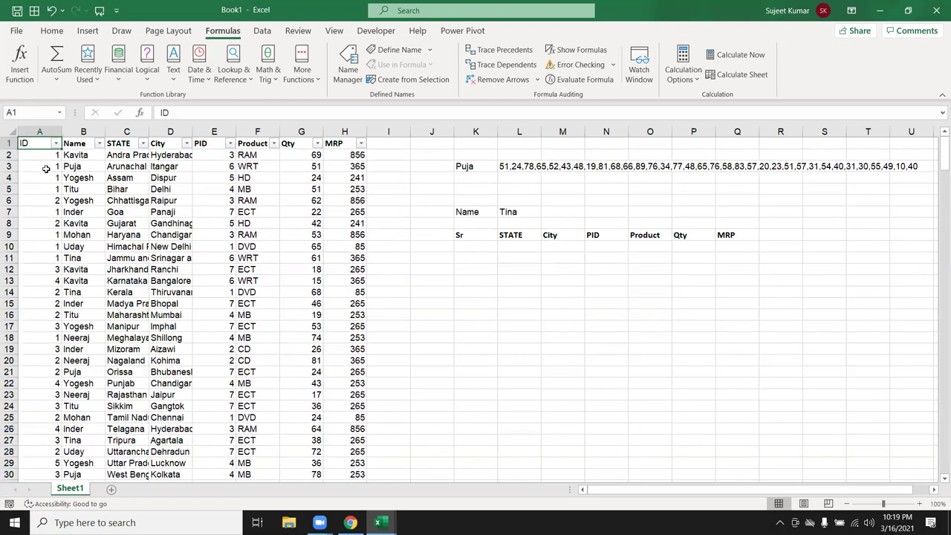
Extend A2's formula to =COUNTIF($B$2:B2,B2)&"-"&B2 so it shows 1-Kavita.
{"action": "left_click", "coordinate": [48, 158]}
{"action": "key", "text": "F2"}
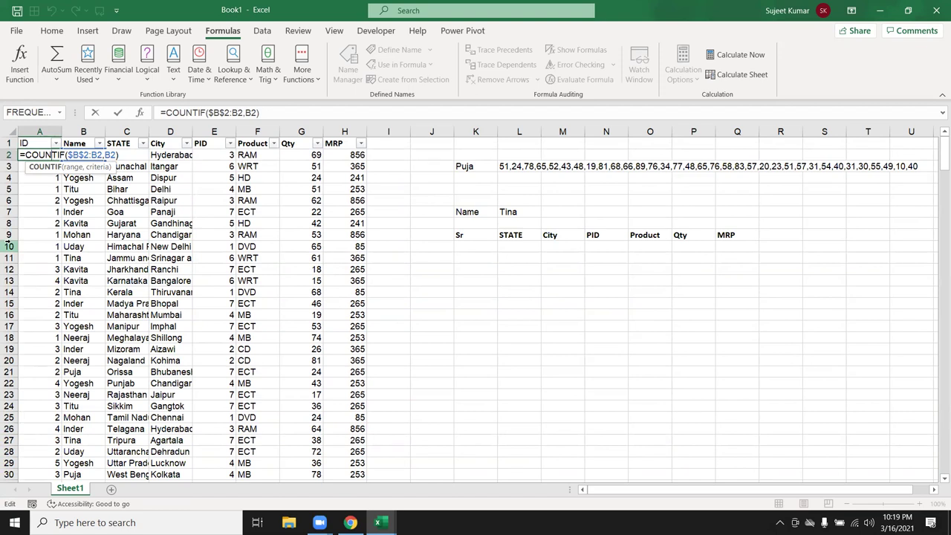
{"action": "key", "text": "ctrl+Return"}
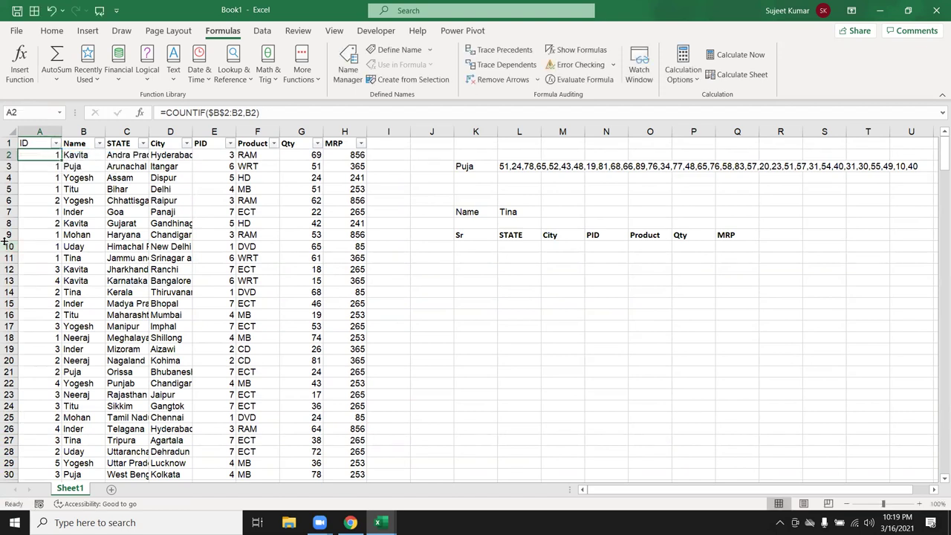
{"action": "key", "text": "F2"}
{"action": "left_click", "coordinate": [271, 113]}
{"action": "type", "text": "&"}
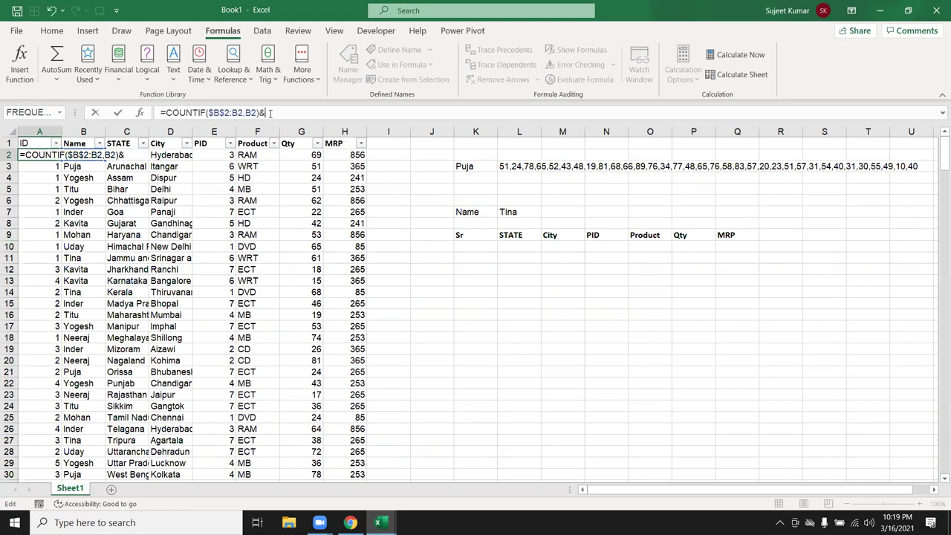
{"action": "type", "text": "\"-\"&"}
{"action": "left_click", "coordinate": [84, 142]}
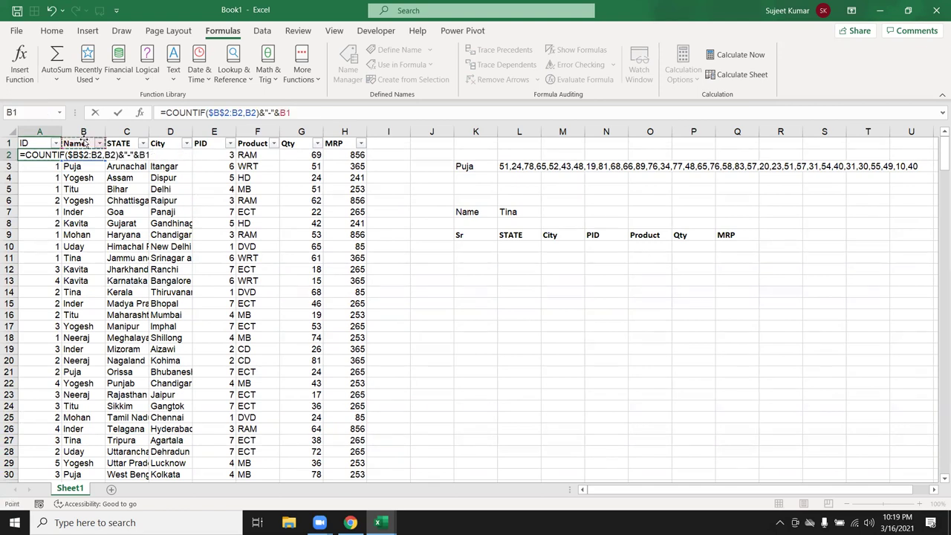
{"action": "key", "text": "Down"}
{"action": "key", "text": "ctrl+Return"}
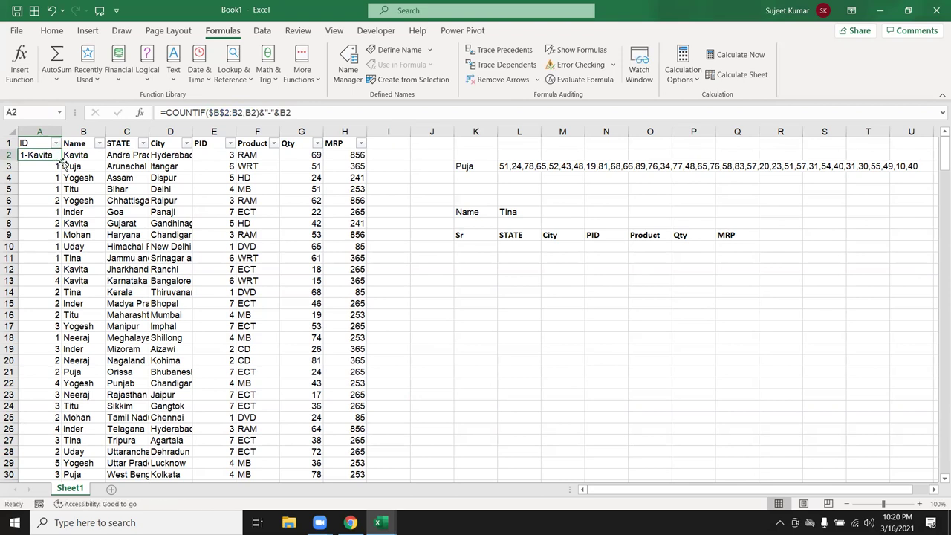
Fill the label formula down column A and check the labels in A6:A10.
{"action": "double_click", "coordinate": [61, 160]}
{"action": "scroll", "coordinate": [76, 254], "scroll_direction": "down", "scroll_amount": 7}
{"action": "scroll", "coordinate": [76, 255], "scroll_direction": "down", "scroll_amount": 6}
{"action": "scroll", "coordinate": [75, 254], "scroll_direction": "up", "scroll_amount": 10}
{"action": "scroll", "coordinate": [76, 254], "scroll_direction": "up", "scroll_amount": 3}
{"action": "left_click_drag", "start_coordinate": [34, 201], "coordinate": [37, 247]}
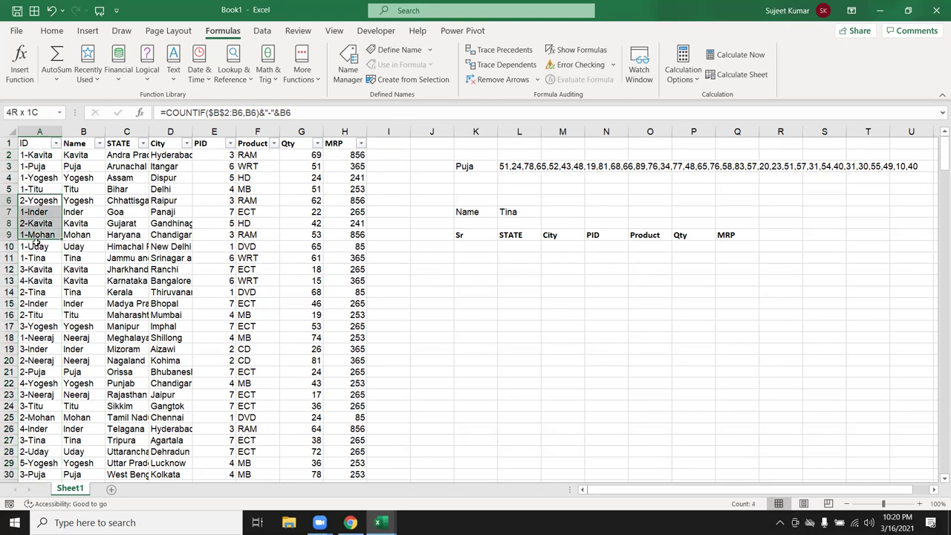
Enter =COUNTIF(B:B,L7) in M7 to count Tina's rows, giving 34.
{"action": "left_click", "coordinate": [576, 215]}
{"action": "type", "text": "=cou"}
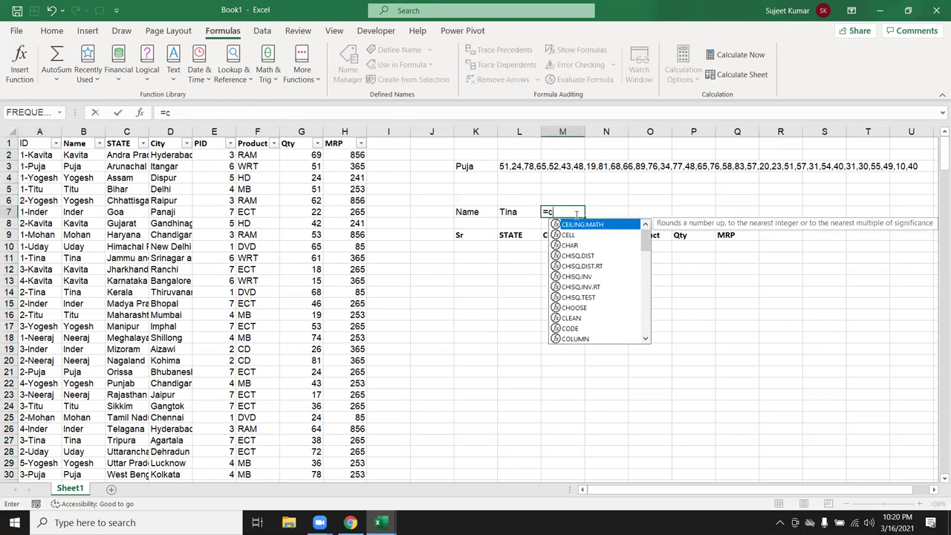
{"action": "key", "text": "Down"}
{"action": "key", "text": "Down"}
{"action": "key", "text": "Down"}
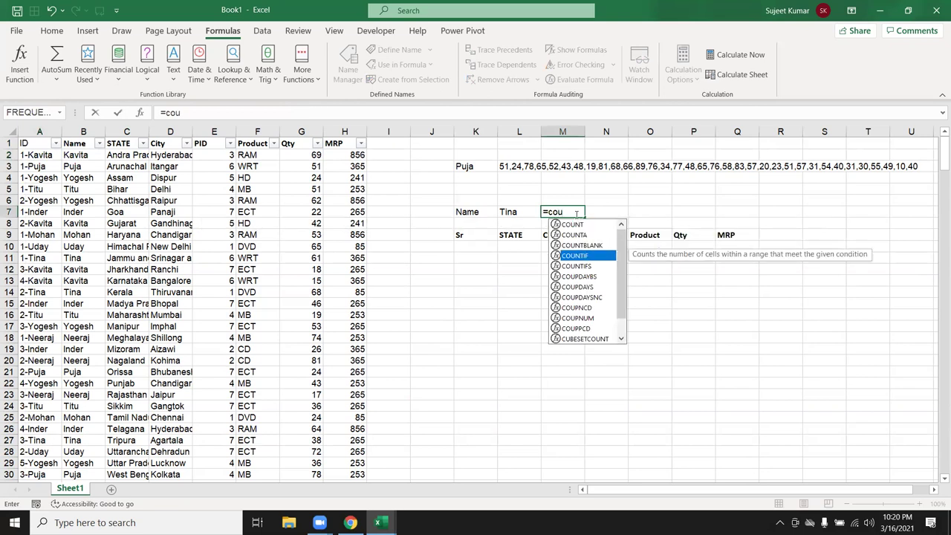
{"action": "key", "text": "Tab"}
{"action": "key", "text": "Left"}
{"action": "key", "text": "Left"}
{"action": "key", "text": "Left"}
{"action": "key", "text": "Left"}
{"action": "key", "text": "Left"}
{"action": "key", "text": "Left"}
{"action": "key", "text": "Right"}
{"action": "key", "text": "ctrl+space"}
{"action": "type", "text": ","}
{"action": "key", "text": "Left"}
{"action": "key", "text": "Return"}
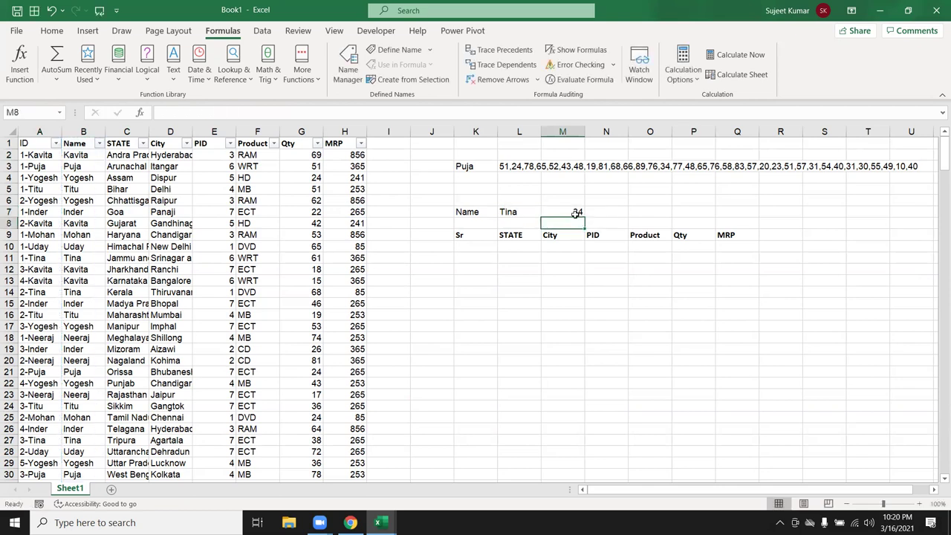
Enter 1 in K10 as the first Sr number.
{"action": "left_click", "coordinate": [476, 245]}
{"action": "type", "text": "1"}
{"action": "key", "text": "Return"}
{"action": "left_click", "coordinate": [567, 211]}
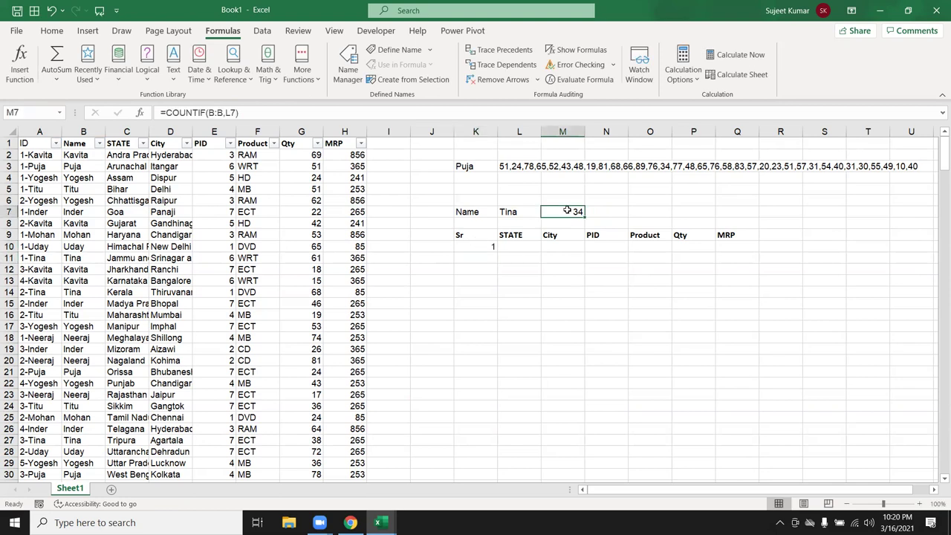
{"action": "mouse_move", "coordinate": [489, 256]}
{"action": "left_mouse_down"}
{"action": "mouse_move", "coordinate": [481, 411]}
{"action": "mouse_move", "coordinate": [477, 257]}
{"action": "left_mouse_up"}
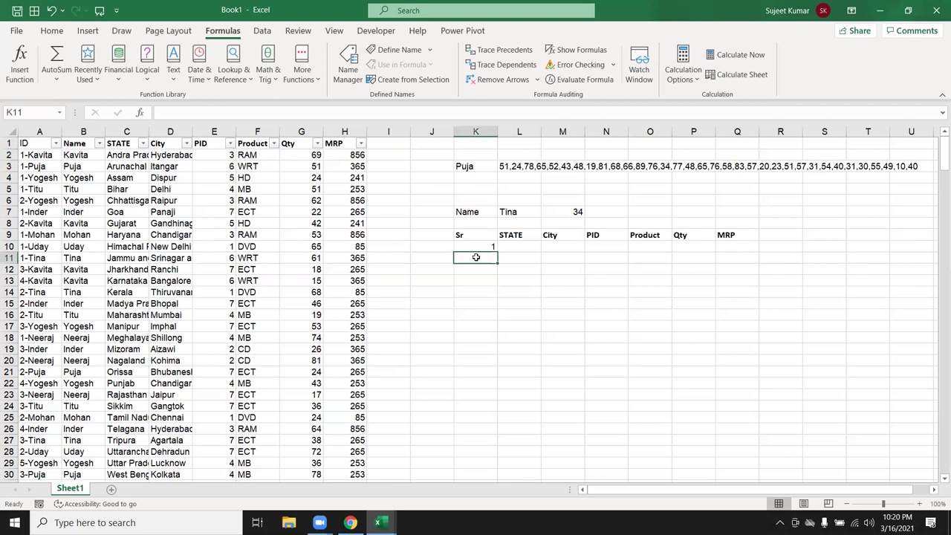
Enter =IFERROR(IF(K10+1>$M$7,"",K10+1),"") in K11 with M7 made absolute.
{"action": "type", "text": "=IF("}
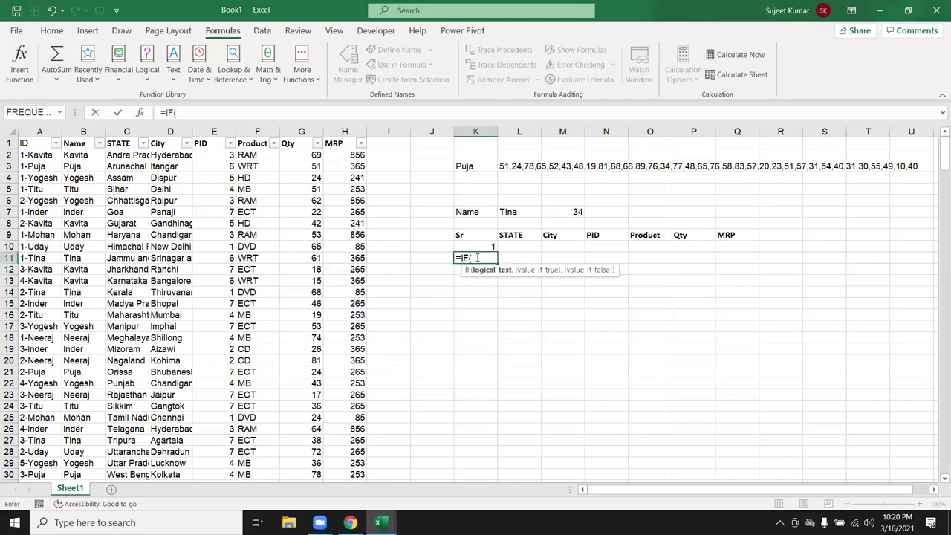
{"action": "key", "text": "Up"}
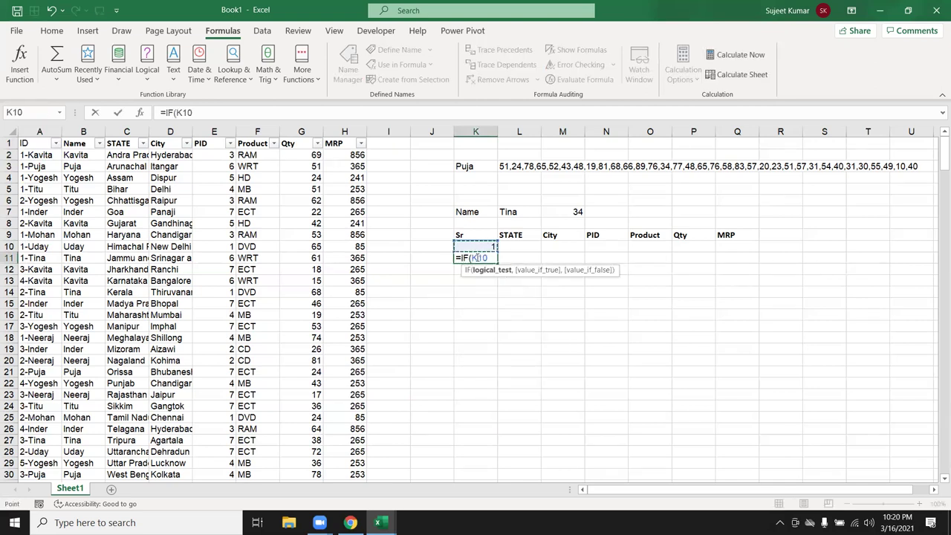
{"action": "type", "text": "1>"}
{"action": "left_click", "coordinate": [571, 214]}
{"action": "type", "text": ",\"\",K10+1"}
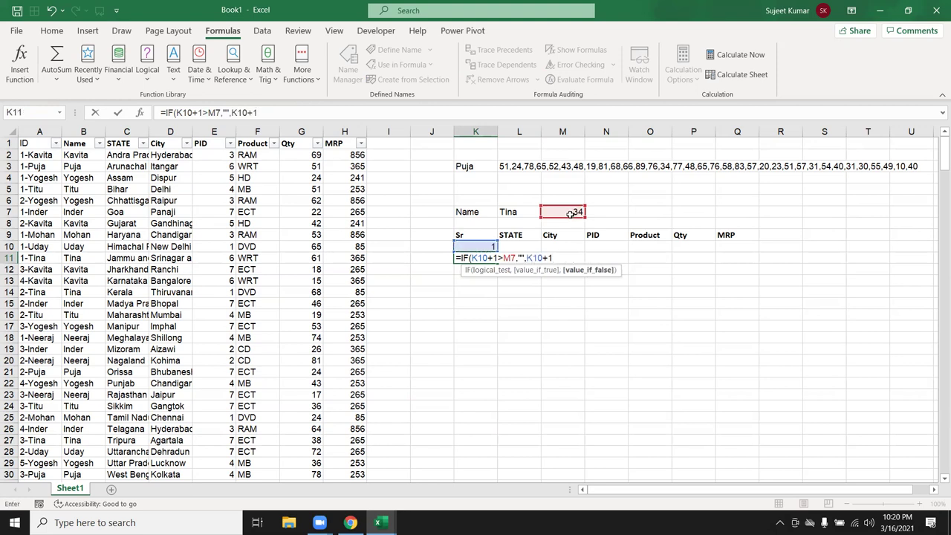
{"action": "type", "text": ")"}
{"action": "key", "text": "Return"}
{"action": "key", "text": "Up"}
{"action": "key", "text": "F2"}
{"action": "key", "text": "Left"}
{"action": "key", "text": "Left"}
{"action": "key", "text": "Left"}
{"action": "key", "text": "Left"}
{"action": "key", "text": "Left"}
{"action": "key", "text": "Left"}
{"action": "key", "text": "Left"}
{"action": "key", "text": "Left"}
{"action": "key", "text": "Left"}
{"action": "key", "text": "Left"}
{"action": "key", "text": "Left"}
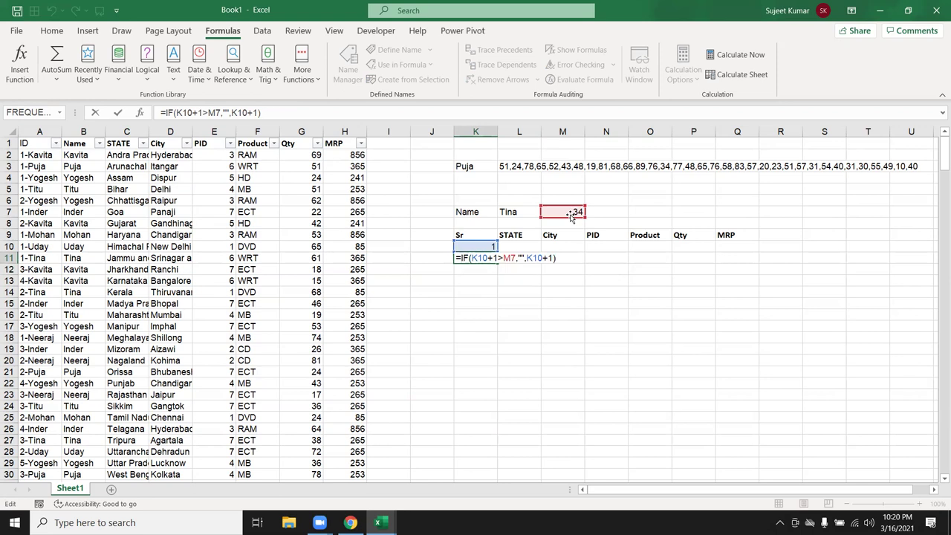
{"action": "type", "text": "IFE"}
{"action": "key", "text": "Tab"}
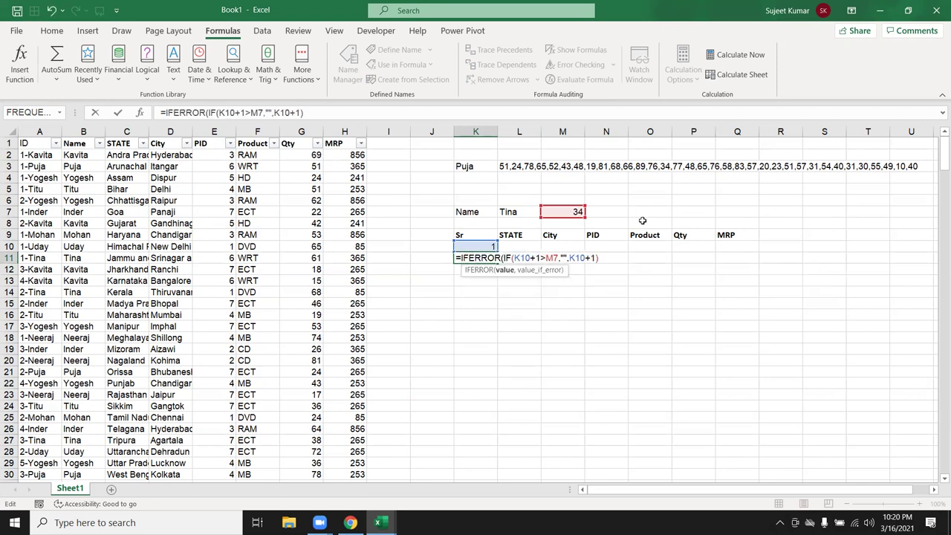
{"action": "type", "text": ",\"\""}
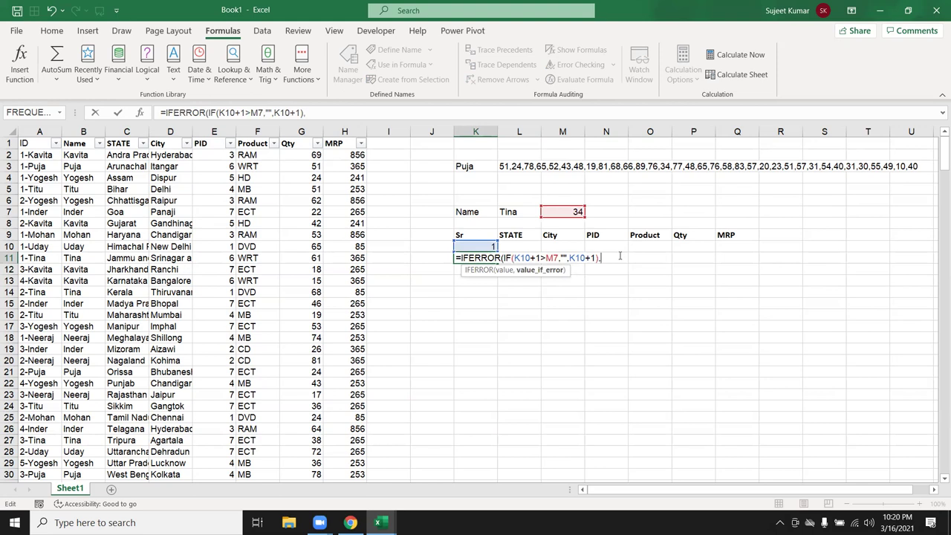
{"action": "type", "text": ")"}
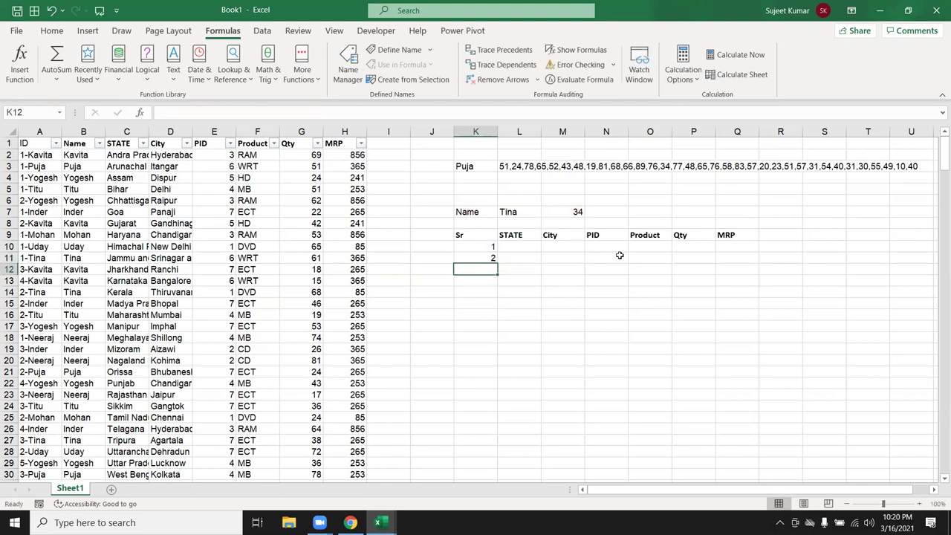
{"action": "key", "text": "Left"}
{"action": "key", "text": "Left"}
{"action": "key", "text": "Left"}
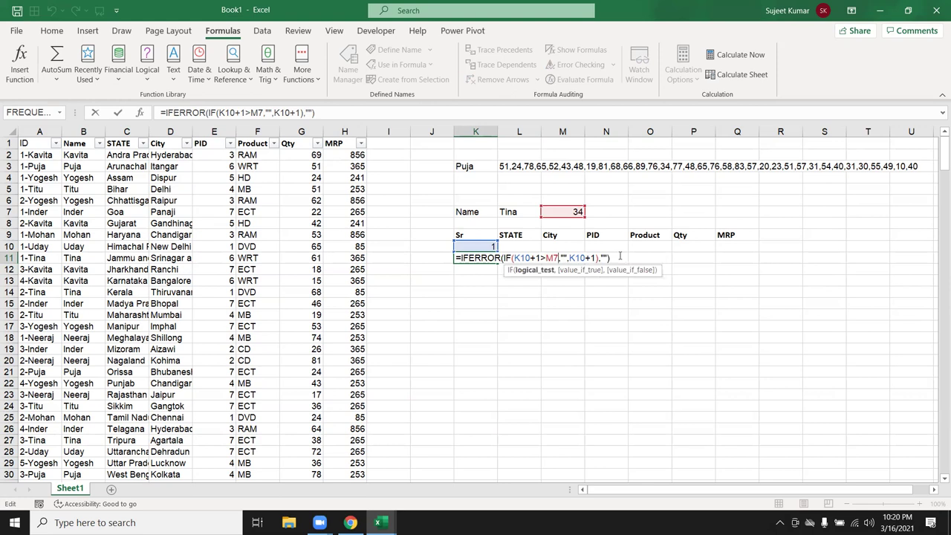
{"action": "key", "text": "F4"}
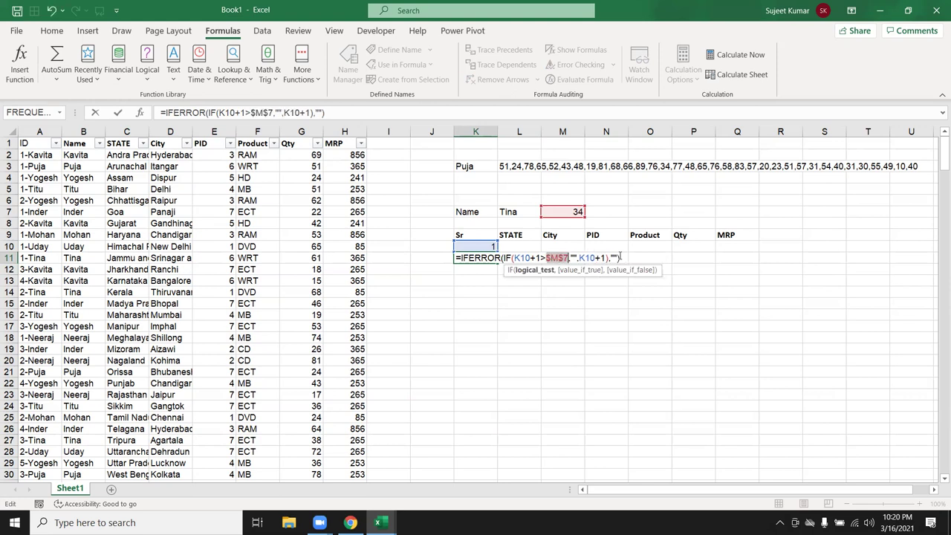
{"action": "key", "text": "ctrl+Return"}
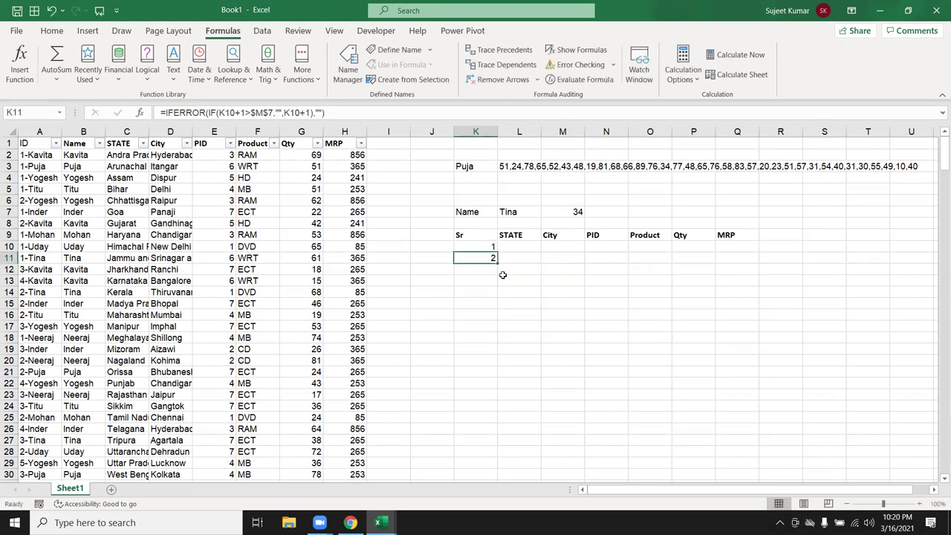
Fill the serial formula down column K to row 64 so numbering stops at 34.
{"action": "left_click_drag", "start_coordinate": [499, 263], "coordinate": [496, 480]}
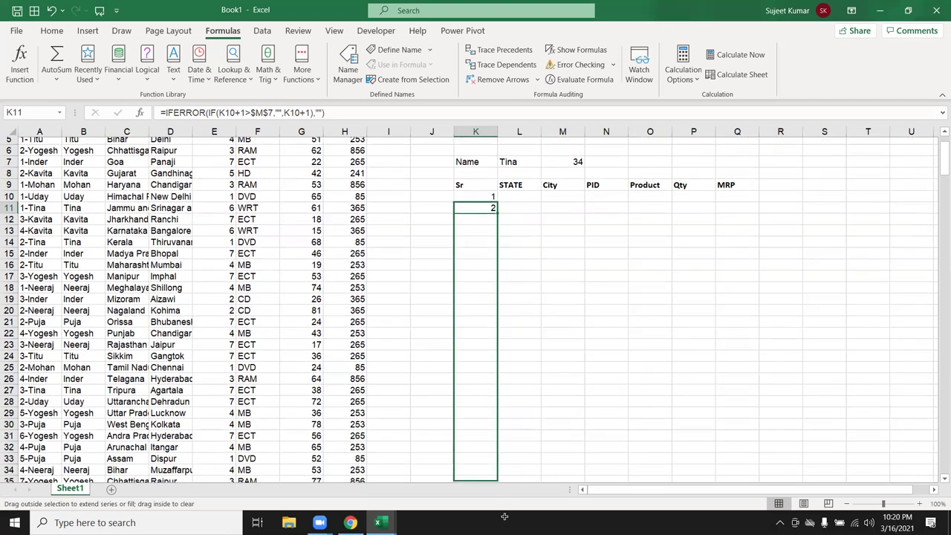
{"action": "scroll", "coordinate": [496, 476], "scroll_direction": "down", "scroll_amount": 3}
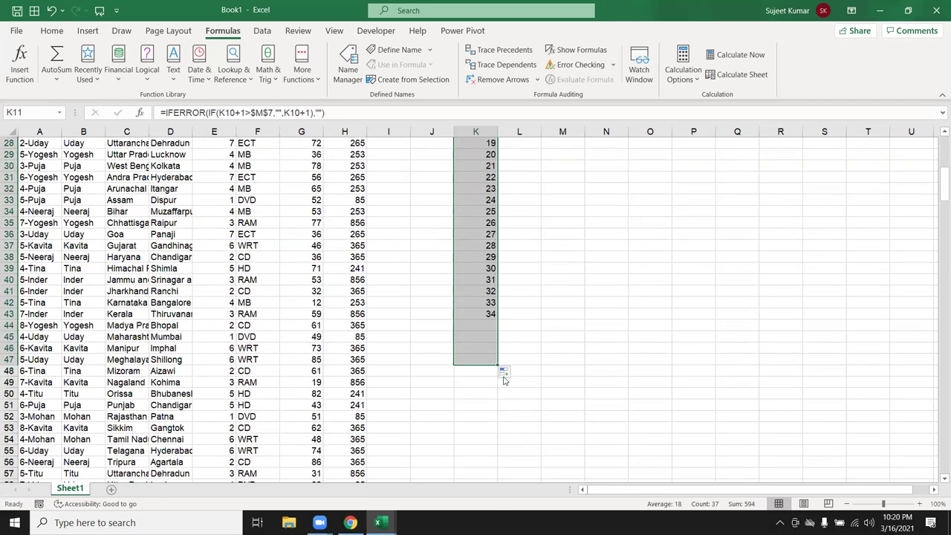
{"action": "left_click_drag", "start_coordinate": [498, 365], "coordinate": [496, 505]}
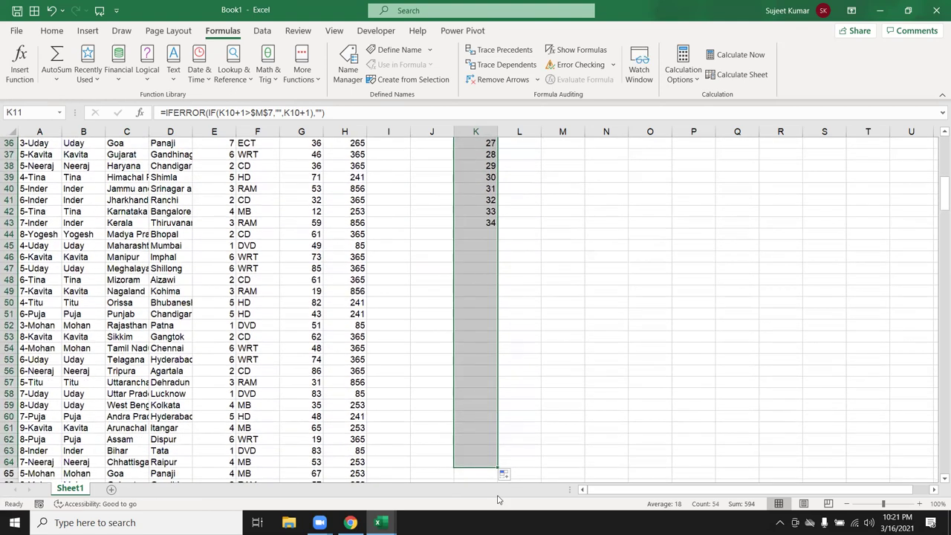
{"action": "key", "text": "ctrl+Up"}
{"action": "key", "text": "ctrl+Up"}
{"action": "key", "text": "ctrl+Up"}
{"action": "key", "text": "ctrl+Up"}
{"action": "key", "text": "Down"}
{"action": "key", "text": "Down"}
{"action": "key", "text": "Down"}
{"action": "key", "text": "Down"}
{"action": "key", "text": "Down"}
{"action": "key", "text": "Down"}
{"action": "key", "text": "Down"}
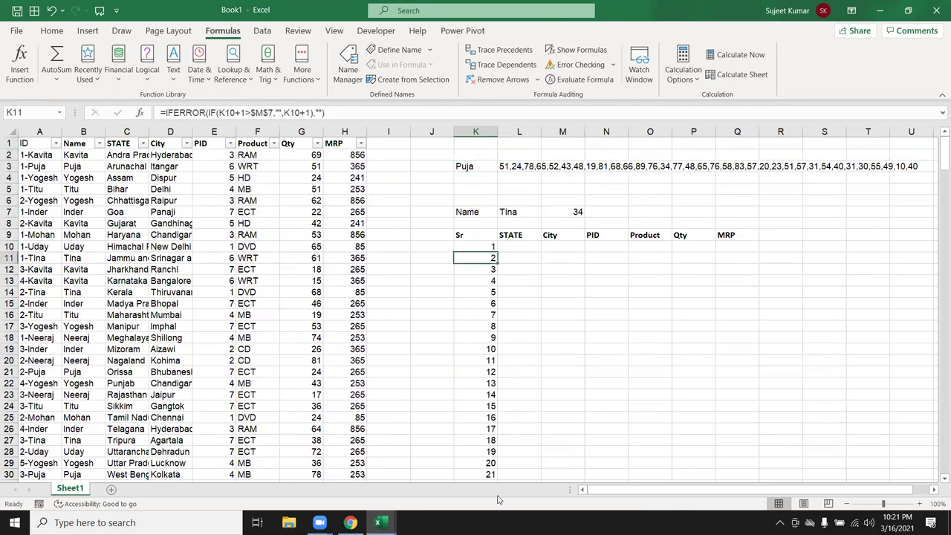
{"action": "key", "text": "Up"}
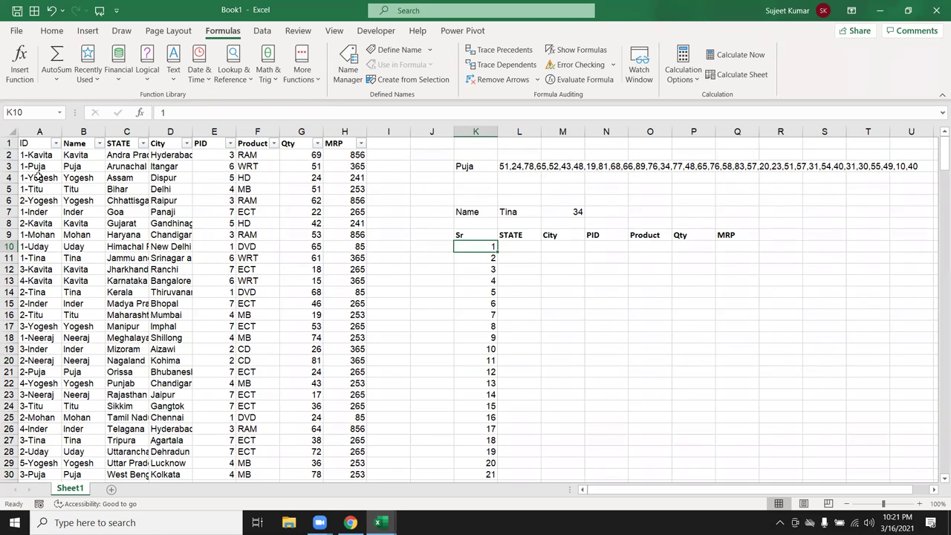
Enter a VLOOKUP in L10 keyed on K10&"-"&L7 over the data table columns A:H.
{"action": "left_click", "coordinate": [520, 238]}
{"action": "key", "text": "Down"}
{"action": "type", "text": "=VLOOKUP("}
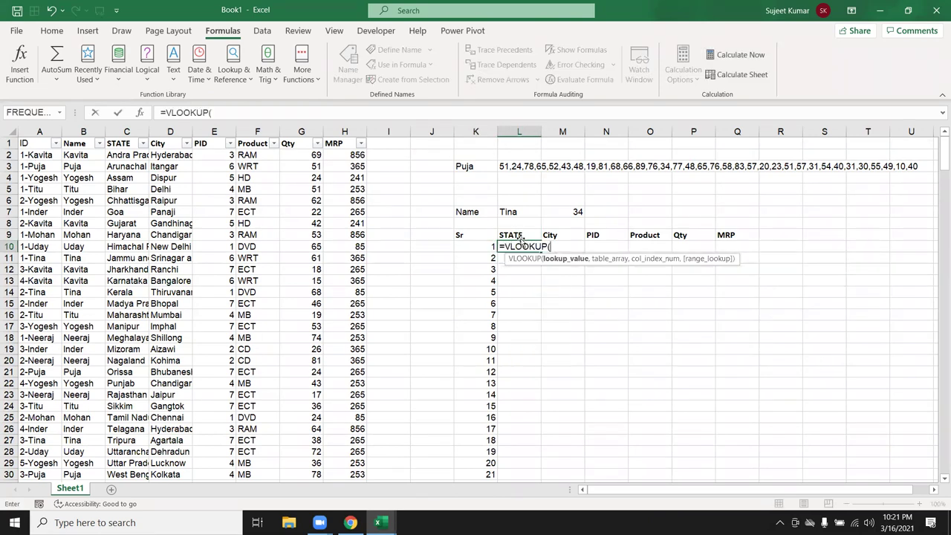
{"action": "key", "text": "Left"}
{"action": "type", "text": "&"}
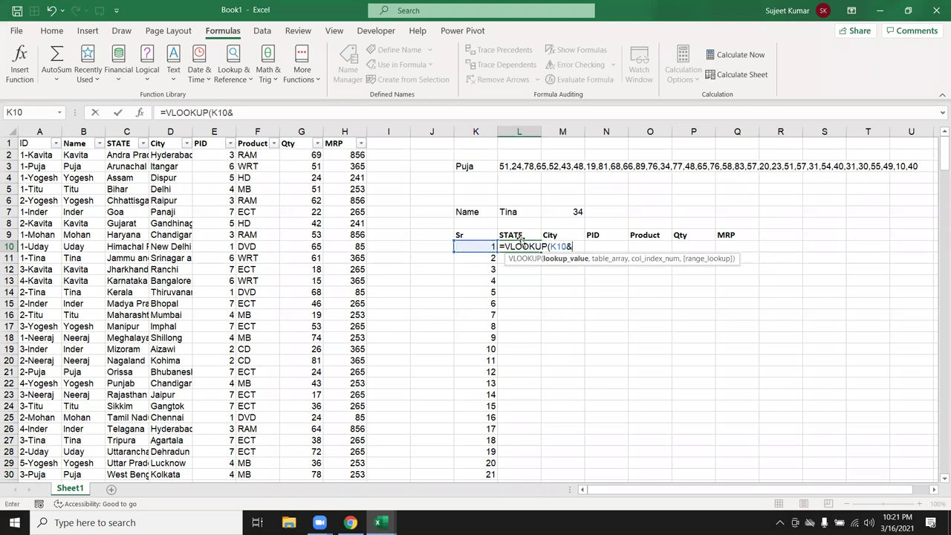
{"action": "type", "text": "\"-\"&"}
{"action": "left_click", "coordinate": [520, 213]}
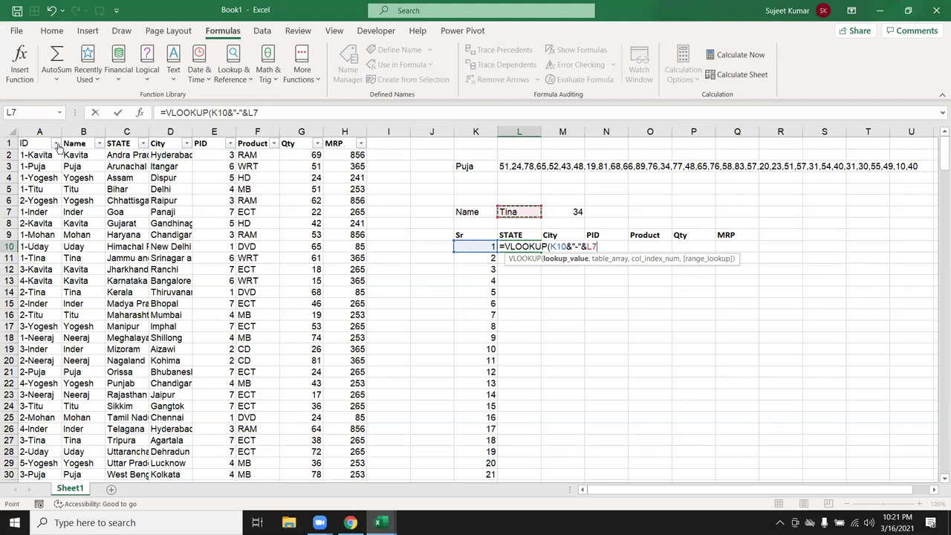
{"action": "type", "text": ","}
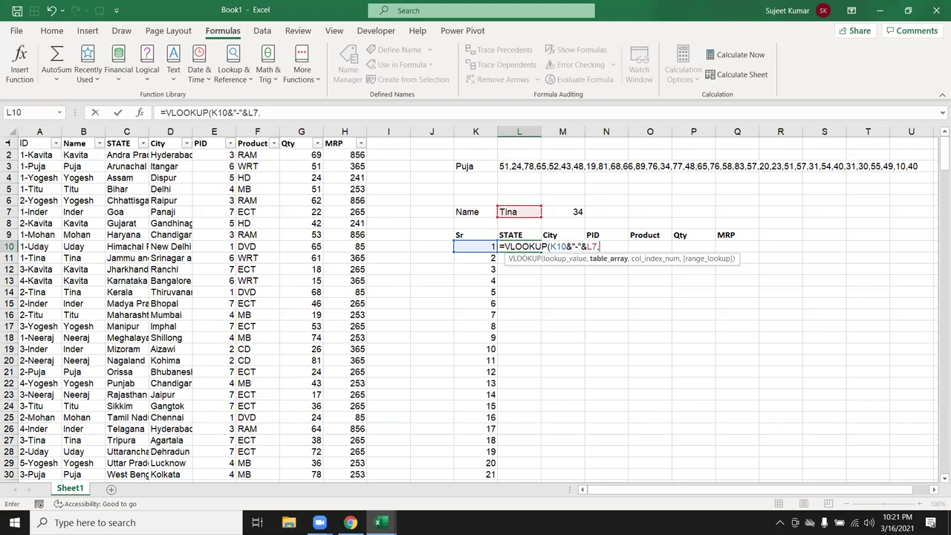
{"action": "left_click_drag", "start_coordinate": [39, 131], "coordinate": [307, 127]}
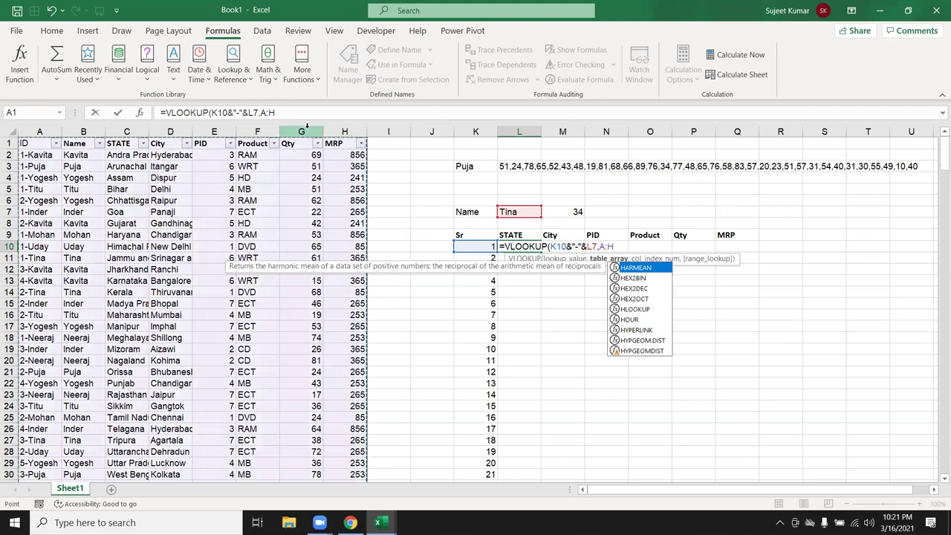
{"action": "type", "text": ","}
{"action": "type", "text": "31,3"}
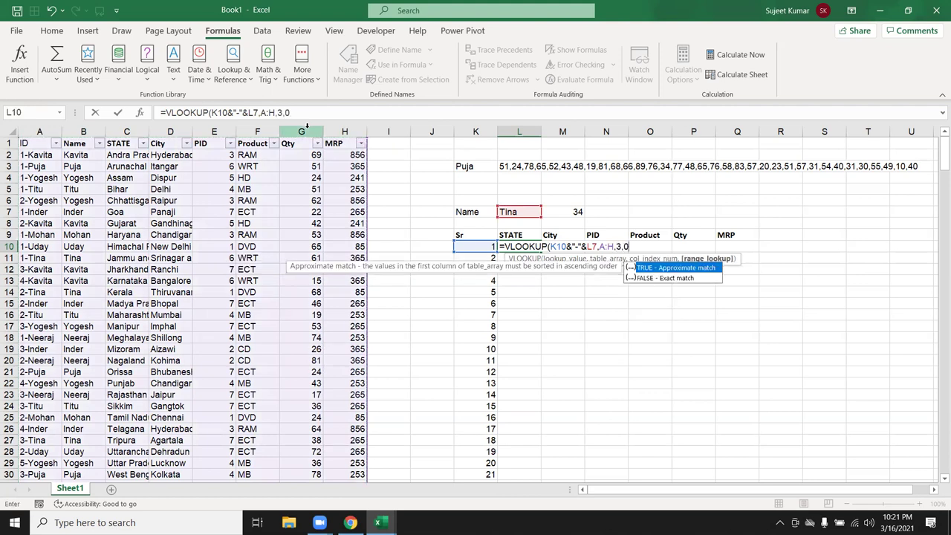
{"action": "type", "text": "0"}
{"action": "key", "text": "Return"}
{"action": "key", "text": "Up"}
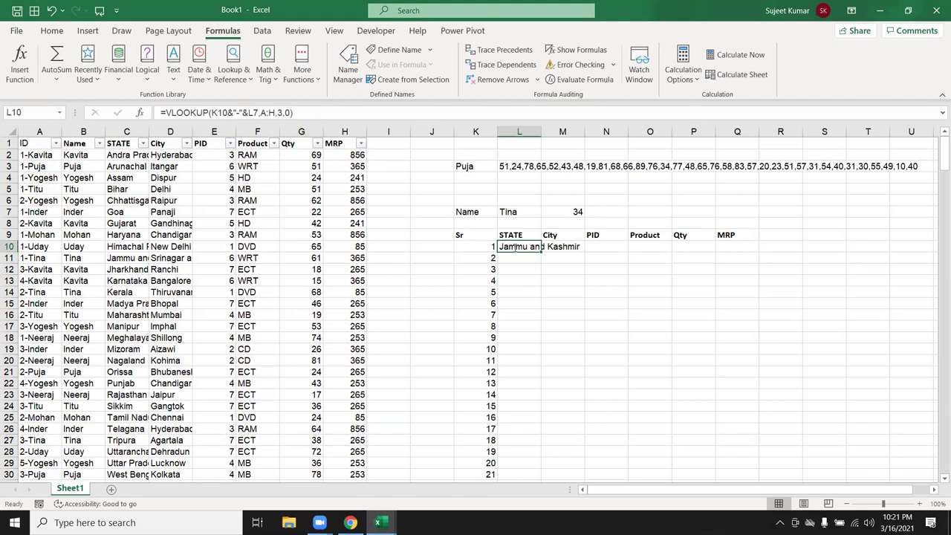
Replace the fixed column number with MATCH(L9,A1:H1,0) so the STATE header picks the column.
{"action": "double_click", "coordinate": [515, 247]}
{"action": "double_click", "coordinate": [619, 246]}
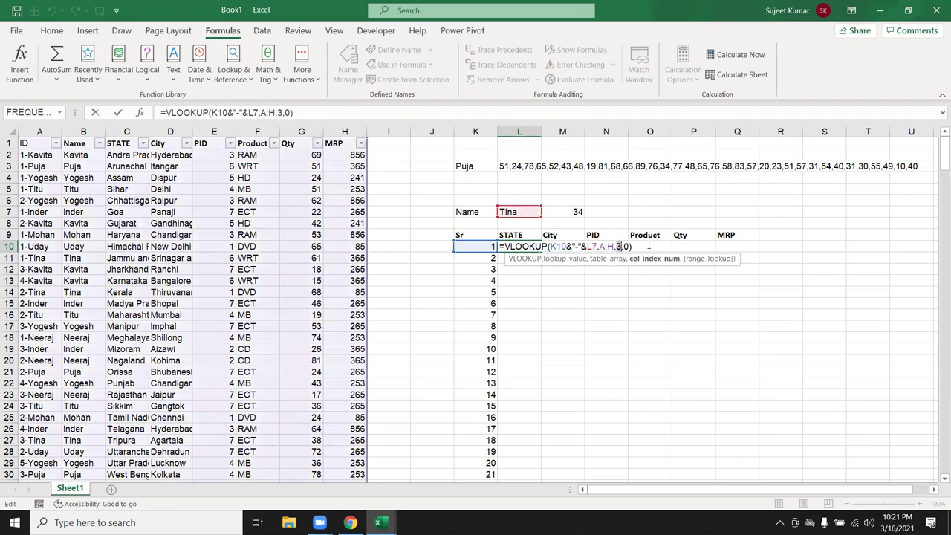
{"action": "type", "text": "mat"}
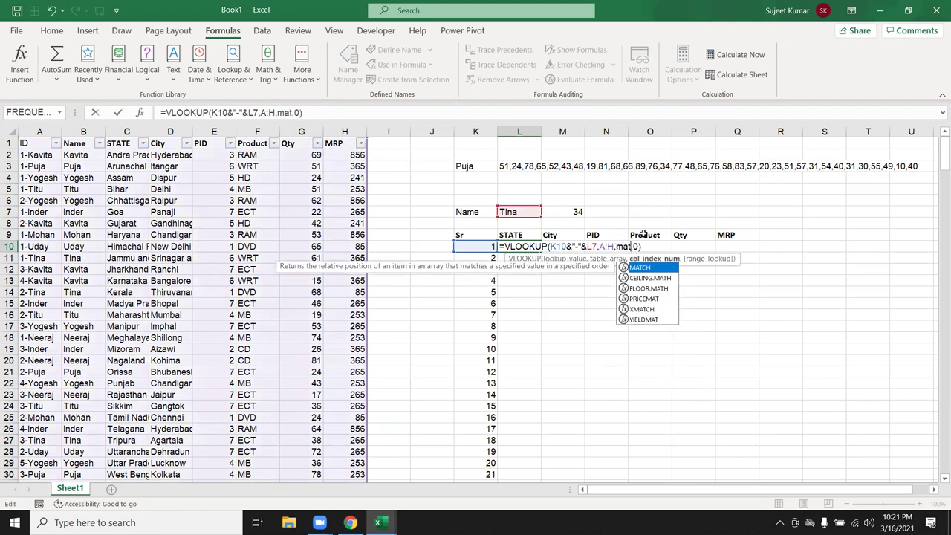
{"action": "key", "text": "Tab"}
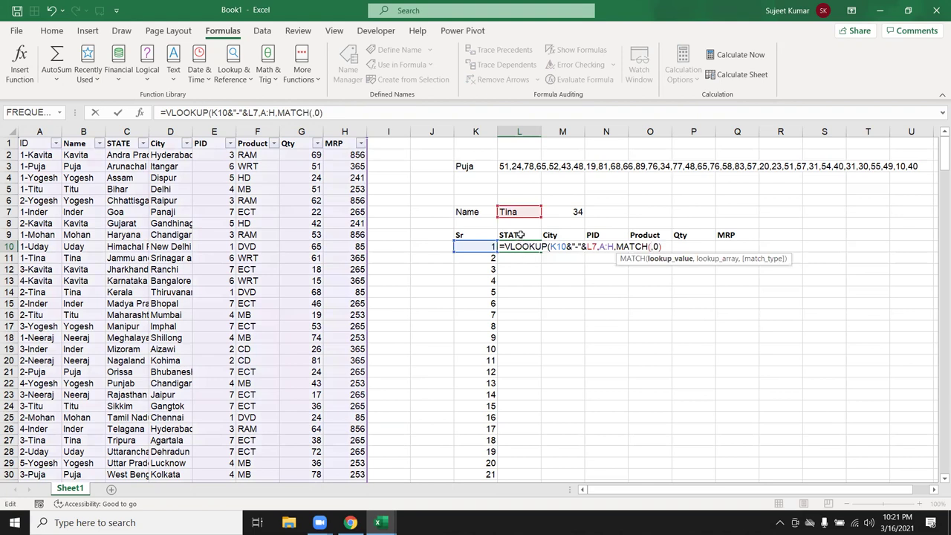
{"action": "left_click", "coordinate": [520, 235]}
{"action": "type", "text": ","}
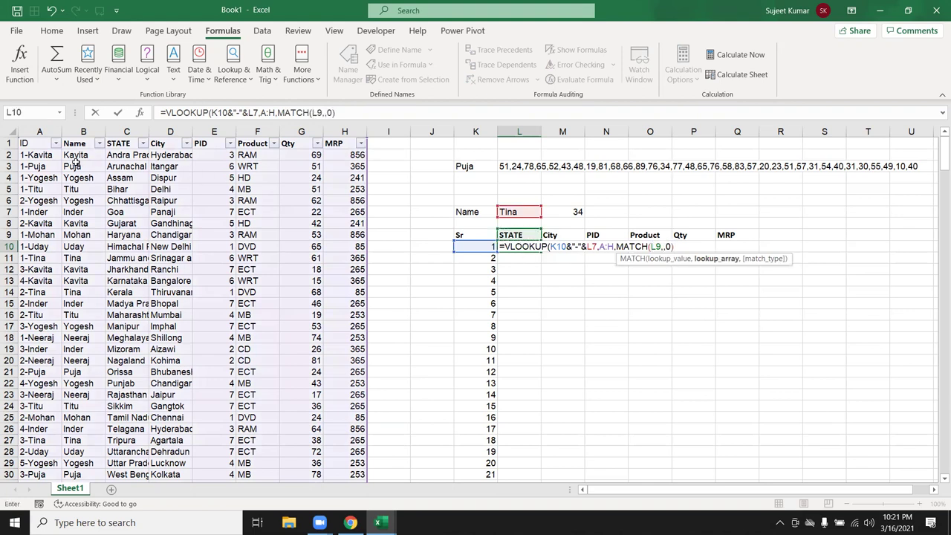
{"action": "left_click_drag", "start_coordinate": [33, 143], "coordinate": [332, 142]}
{"action": "type", "text": ",0)"}
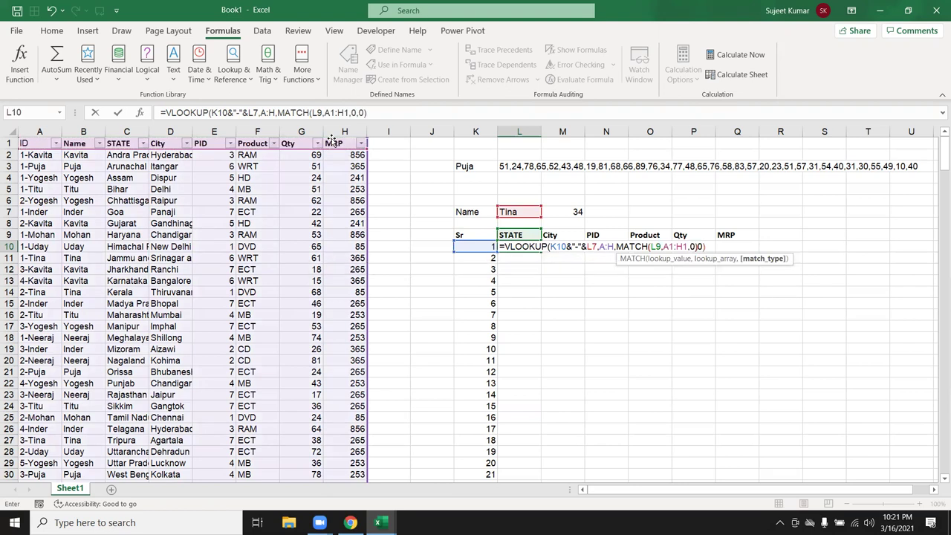
{"action": "key", "text": "ctrl+Return"}
Anchor the references as $K10, $L$7, $A:$H, L$9 and $A$1:$H$1.
{"action": "key", "text": "F2"}
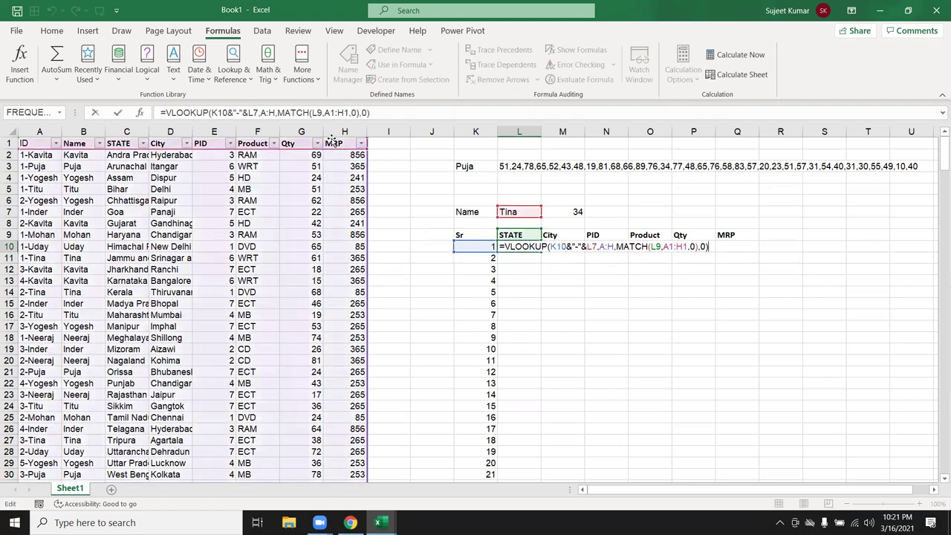
{"action": "key", "text": "Left"}
{"action": "key", "text": "Left"}
{"action": "key", "text": "Left"}
{"action": "key", "text": "Left"}
{"action": "key", "text": "Left"}
{"action": "key", "text": "Left"}
{"action": "key", "text": "Left"}
{"action": "key", "text": "Left"}
{"action": "key", "text": "Left"}
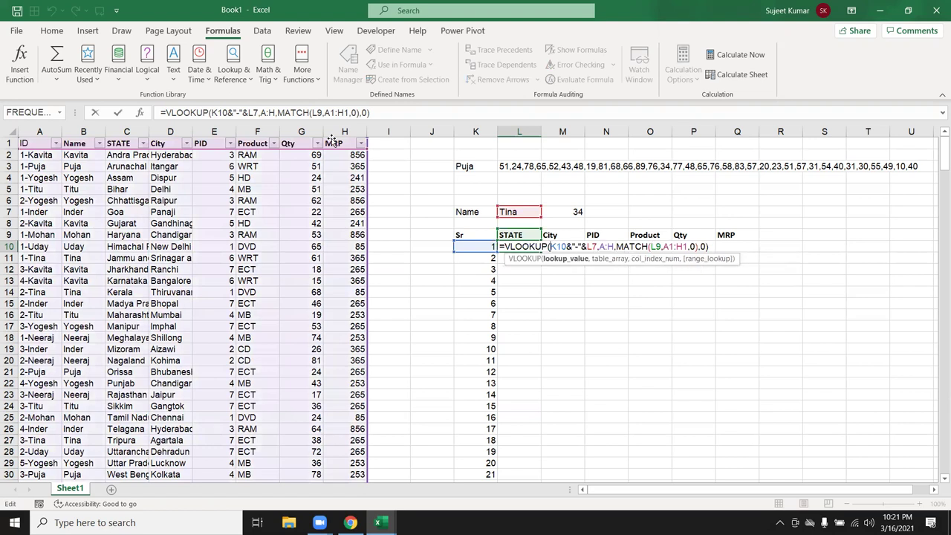
{"action": "type", "text": "$"}
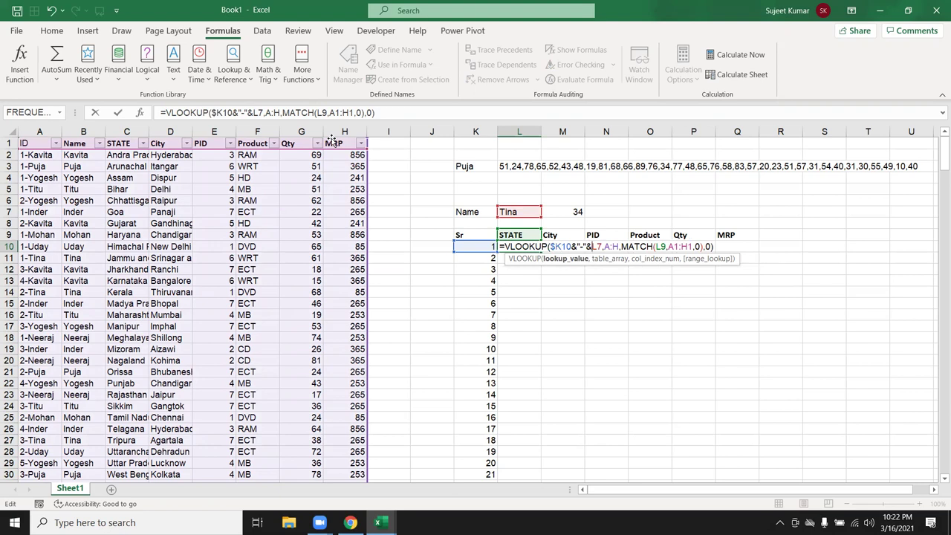
{"action": "key", "text": "F4"}
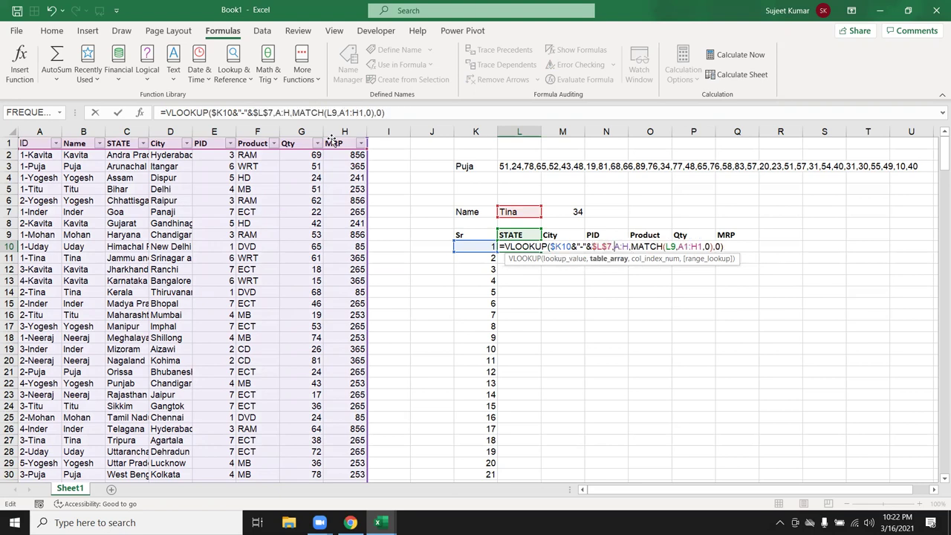
{"action": "key", "text": "F4"}
{"action": "key", "text": "Right"}
{"action": "key", "text": "Right"}
{"action": "key", "text": "Right"}
{"action": "key", "text": "Right"}
{"action": "key", "text": "F4"}
{"action": "key", "text": "F4"}
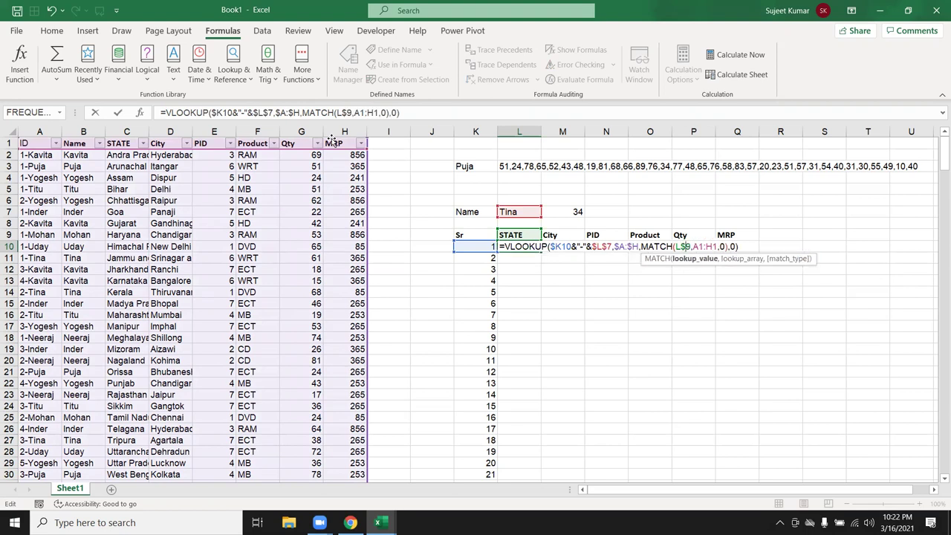
{"action": "key", "text": "Right"}
{"action": "key", "text": "Right"}
{"action": "key", "text": "F4"}
{"action": "key", "text": "F4"}
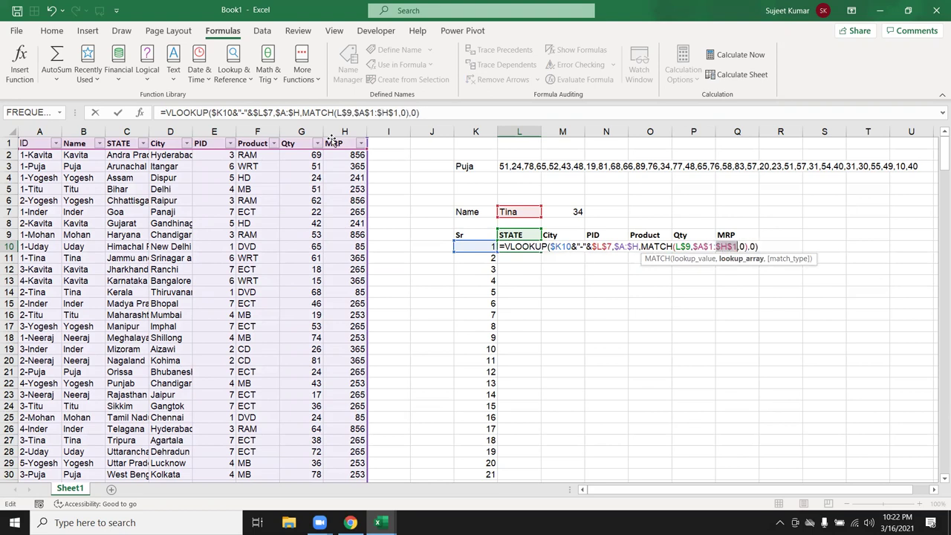
{"action": "key", "text": "Return"}
{"action": "key", "text": "Up"}
Wrap the lookup in IFERROR(…,"") so L10 stays blank when nothing is found.
{"action": "key", "text": "F2"}
{"action": "key", "text": "Left"}
{"action": "key", "text": "Left"}
{"action": "key", "text": "Left"}
{"action": "key", "text": "Left"}
{"action": "key", "text": "Left"}
{"action": "key", "text": "Left"}
{"action": "key", "text": "Left"}
{"action": "key", "text": "Left"}
{"action": "key", "text": "Left"}
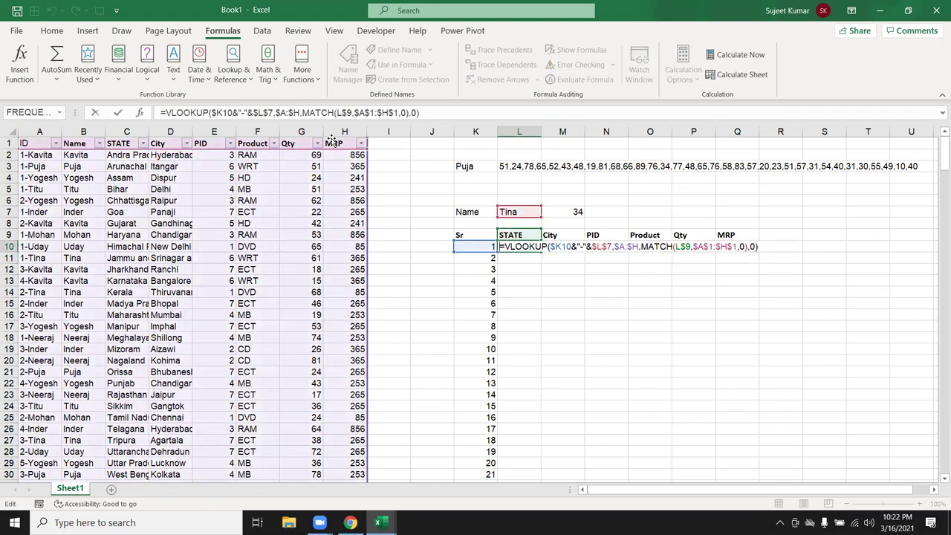
{"action": "type", "text": "IF"}
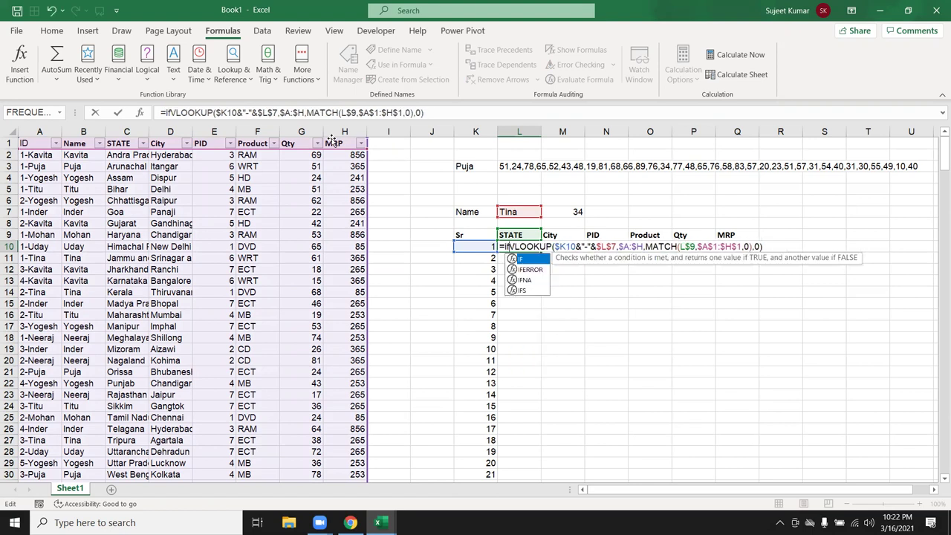
{"action": "type", "text": "ERROR("}
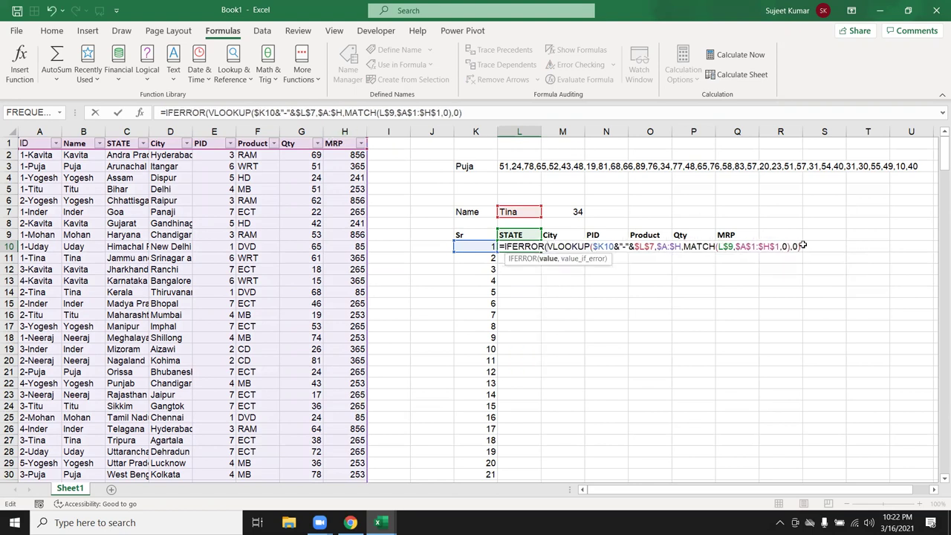
{"action": "left_click", "coordinate": [804, 246]}
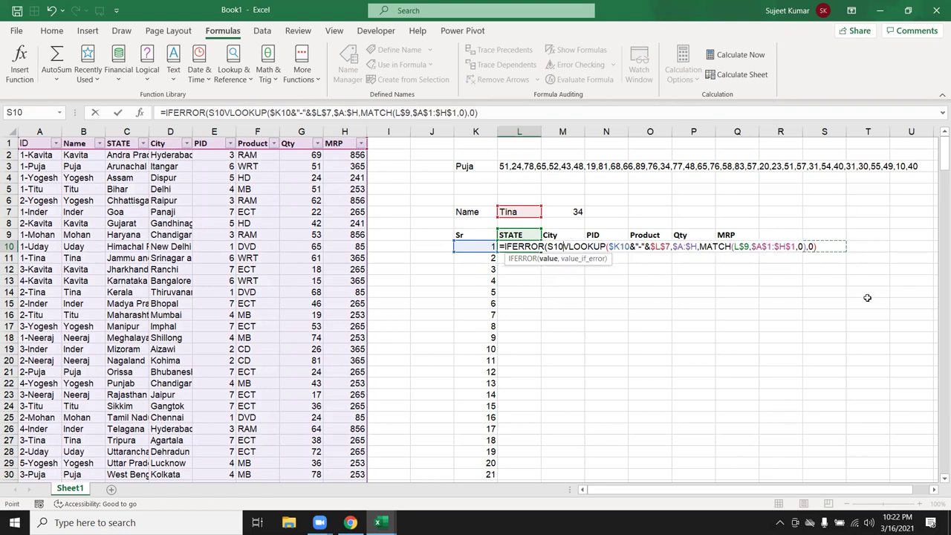
{"action": "key", "text": "BackSpace"}
{"action": "key", "text": "BackSpace"}
{"action": "key", "text": "BackSpace"}
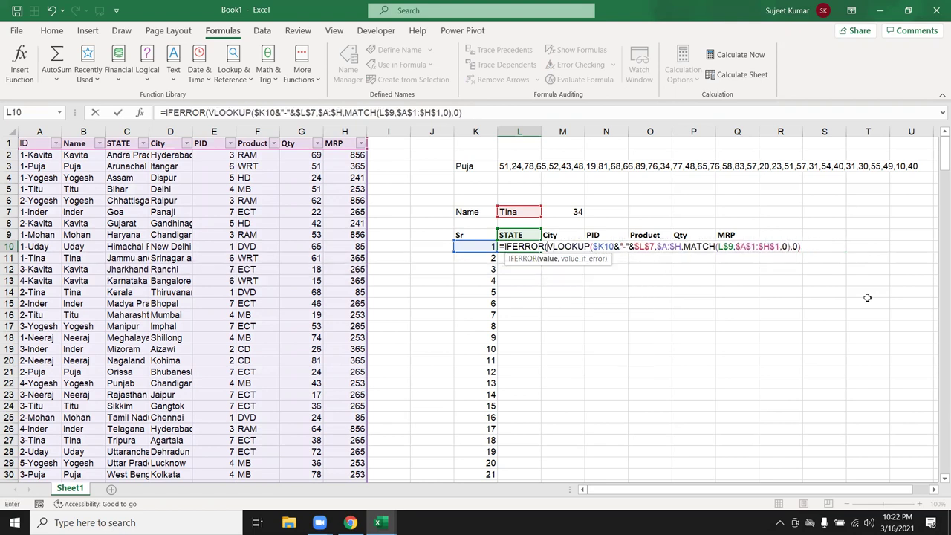
{"action": "left_click", "coordinate": [811, 247]}
{"action": "type", "text": ","}
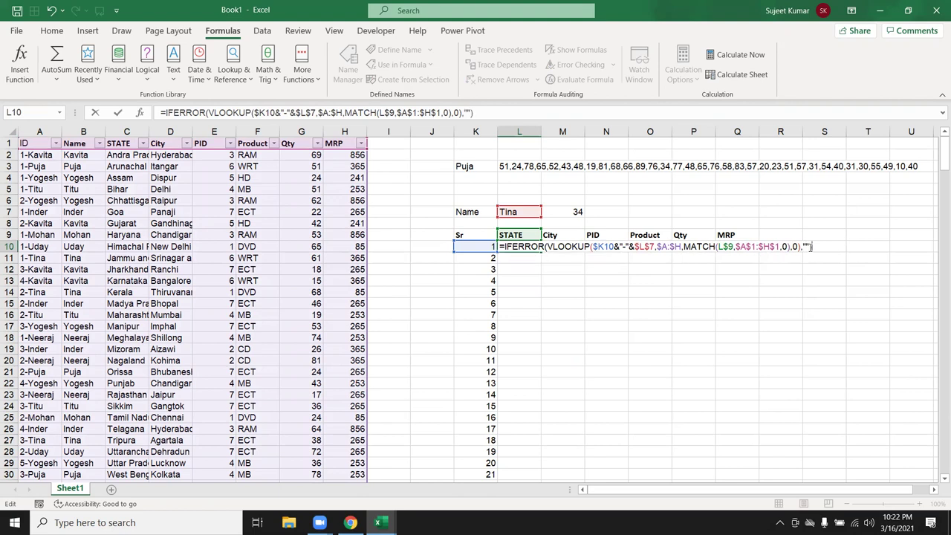
{"action": "key", "text": "Return"}
{"action": "key", "text": "Up"}
{"action": "left_click_drag", "start_coordinate": [542, 253], "coordinate": [760, 253]}
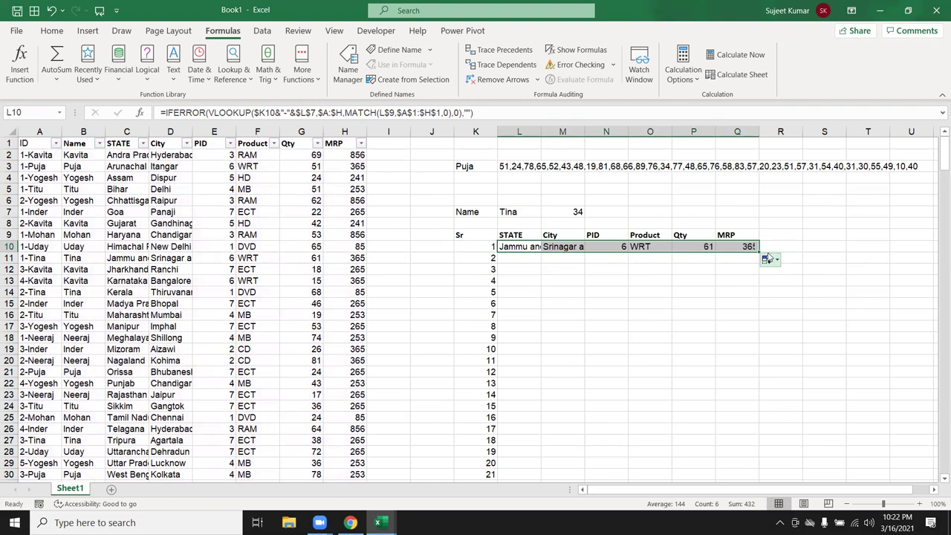
{"action": "double_click", "coordinate": [760, 252]}
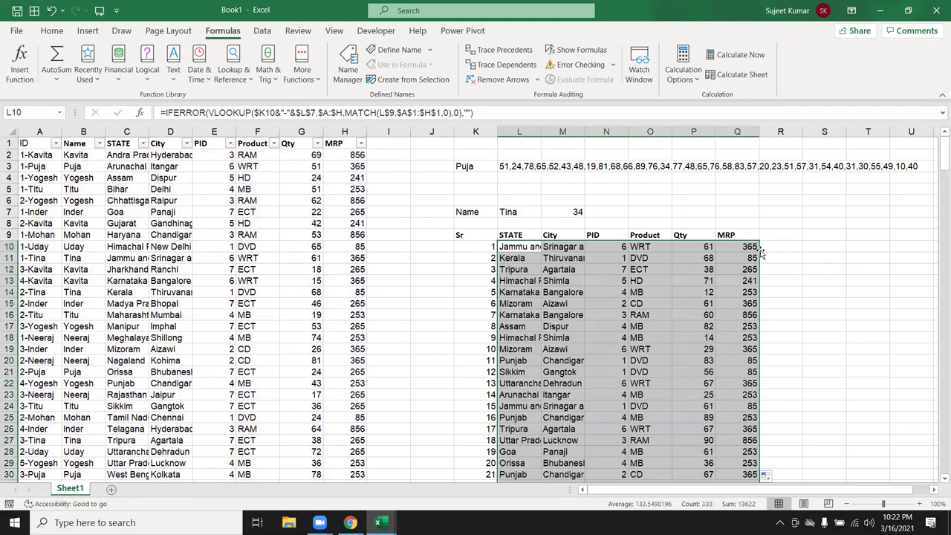
{"action": "scroll", "coordinate": [750, 260], "scroll_direction": "down", "scroll_amount": 6}
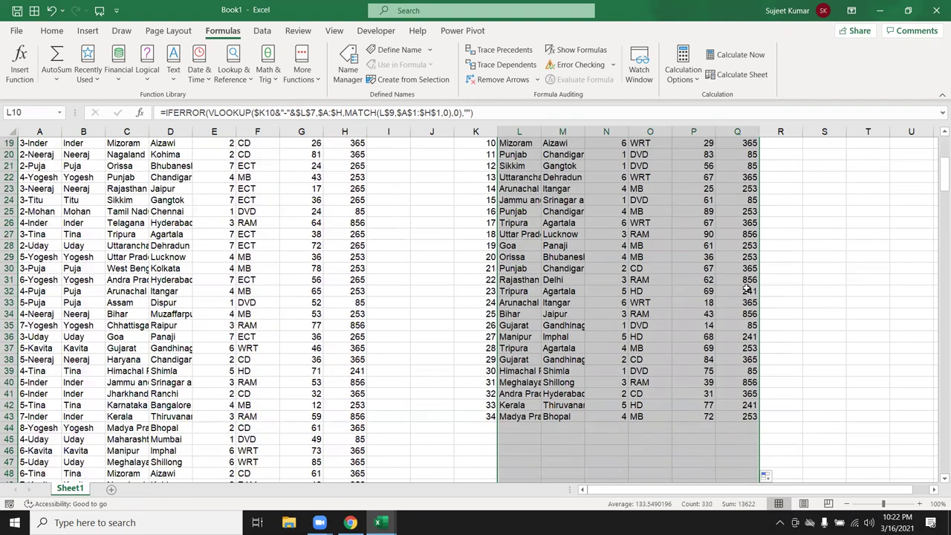
{"action": "scroll", "coordinate": [678, 267], "scroll_direction": "up", "scroll_amount": 6}
{"action": "left_click", "coordinate": [533, 217]}
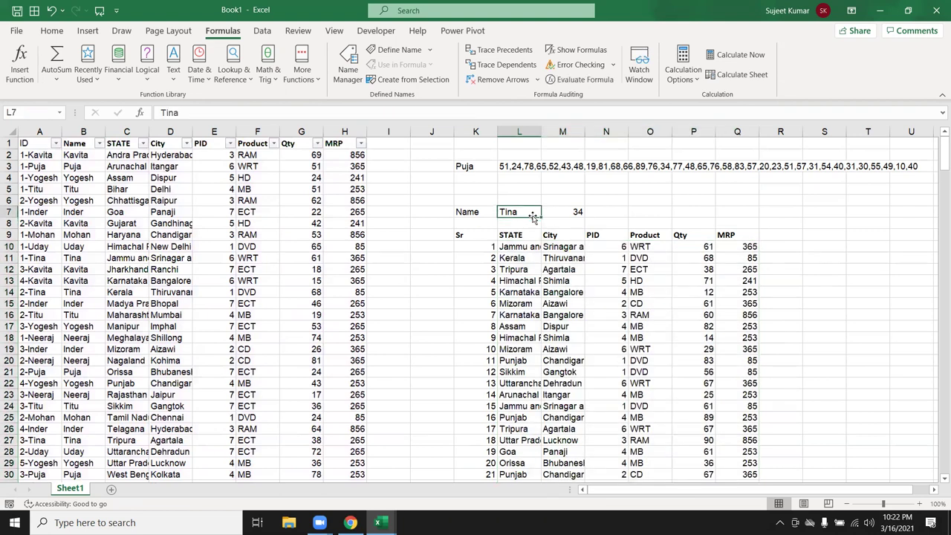
{"action": "type", "text": "Uday"}
{"action": "key", "text": "Return"}
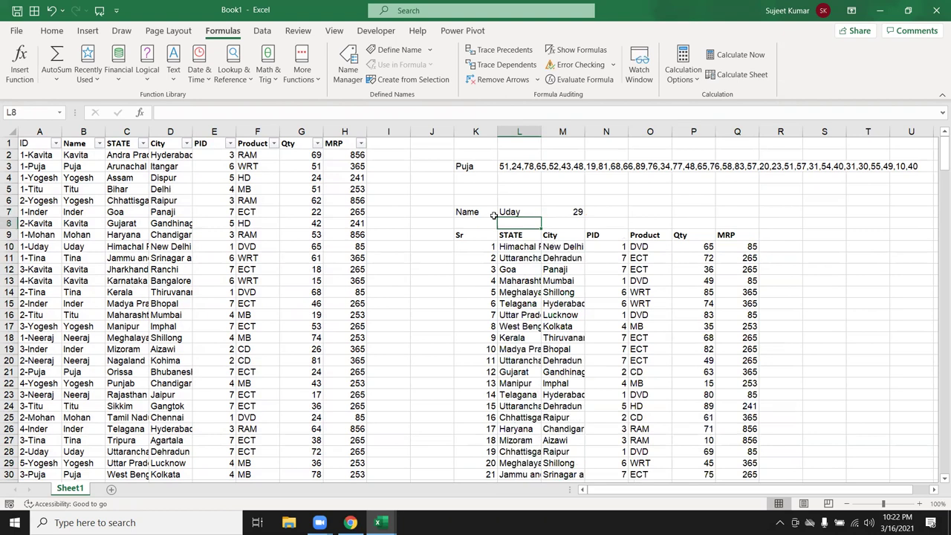
{"action": "left_click", "coordinate": [80, 224]}
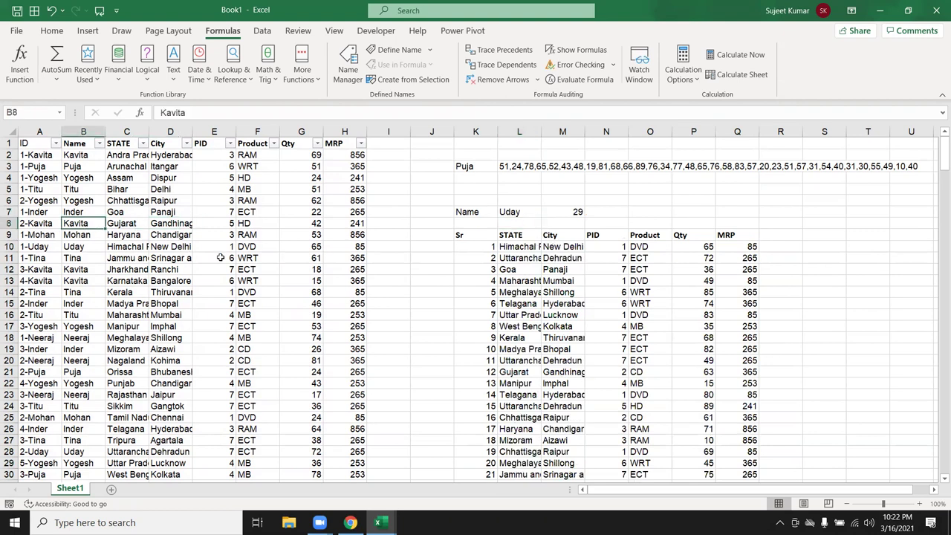
{"action": "type", "text": "RAM"}
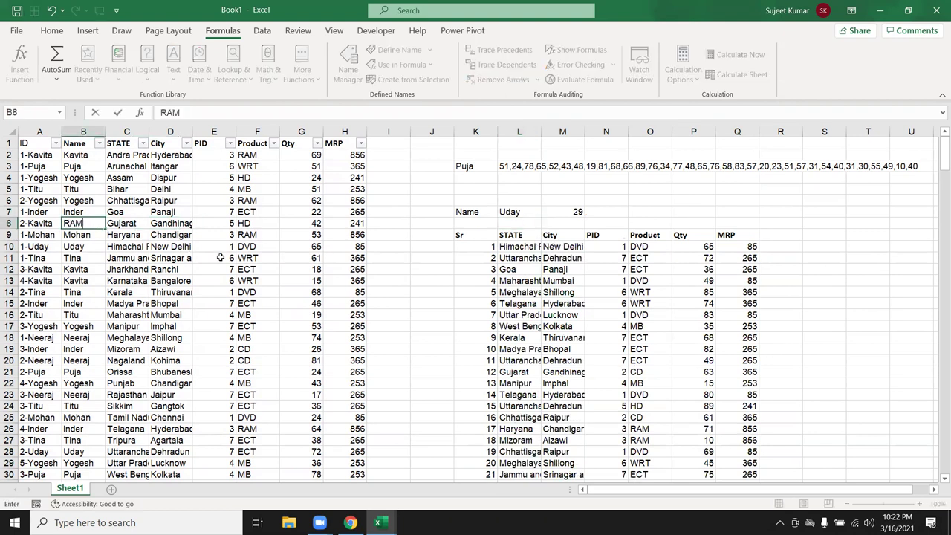
{"action": "key", "text": "Return"}
{"action": "key", "text": "Down"}
{"action": "key", "text": "Down"}
{"action": "key", "text": "Down"}
{"action": "type", "text": "RAM"}
{"action": "key", "text": "Return"}
{"action": "left_click", "coordinate": [505, 215]}
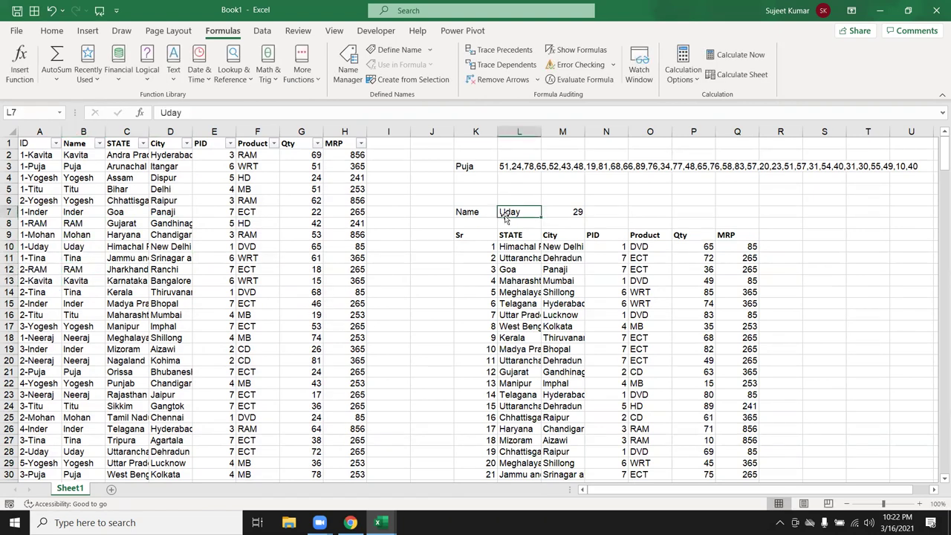
{"action": "type", "text": "RAm"}
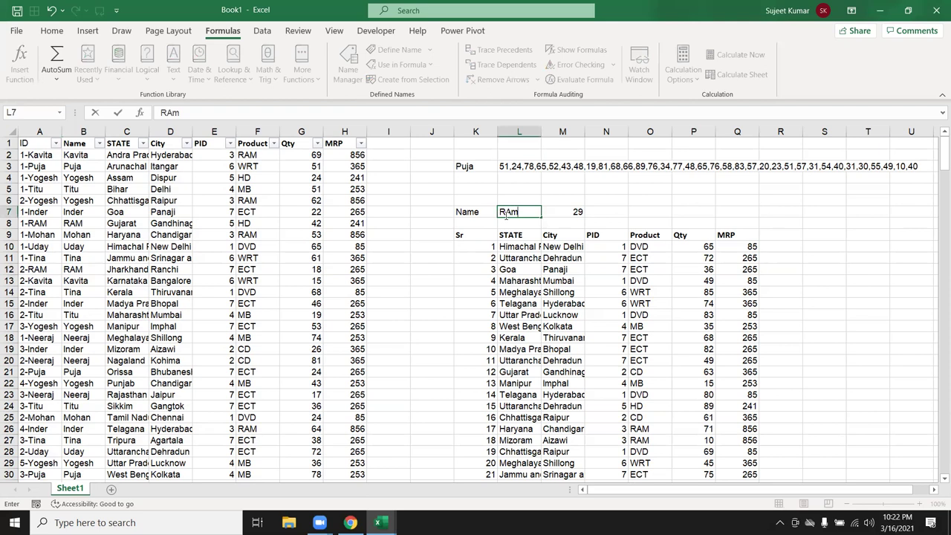
{"action": "key", "text": "Return"}
{"action": "key", "text": "Down"}
{"action": "key", "text": "Down"}
{"action": "key", "text": "Down"}
{"action": "key", "text": "Down"}
{"action": "key", "text": "Down"}
{"action": "key", "text": "Right"}
{"action": "key", "text": "Right"}
{"action": "key", "text": "Right"}
{"action": "key", "text": "Right"}
{"action": "key", "text": "Up"}
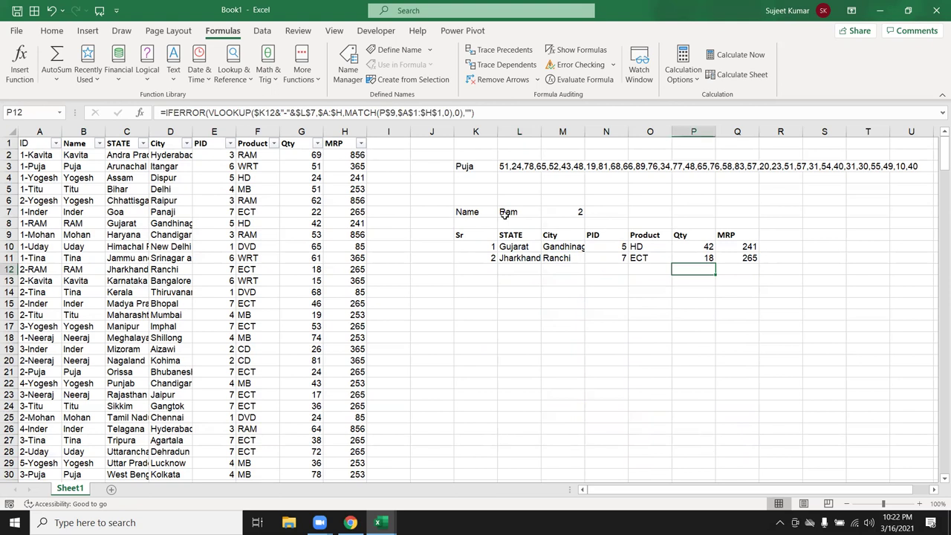
{"action": "key", "text": "Down"}
{"action": "key", "text": "Up"}
{"action": "key", "text": "Down"}
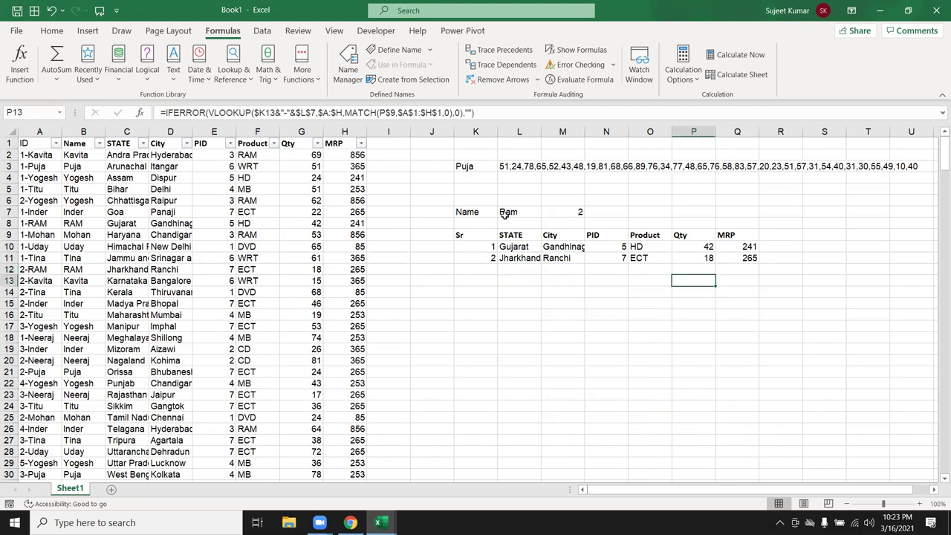
Prefix K12's formula with IF(K11=M7,"Total",…) and accept Excel's suggested correction.
{"action": "scroll", "coordinate": [632, 357], "scroll_direction": "down", "scroll_amount": 3}
{"action": "scroll", "coordinate": [633, 357], "scroll_direction": "up", "scroll_amount": 3}
{"action": "left_click", "coordinate": [490, 258]}
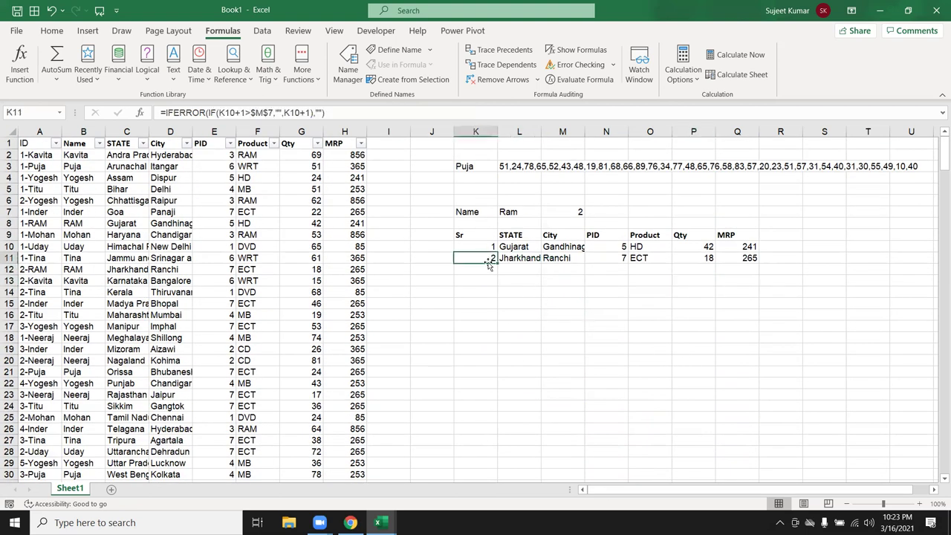
{"action": "left_click", "coordinate": [491, 246]}
{"action": "left_click", "coordinate": [490, 260]}
{"action": "left_click", "coordinate": [487, 272]}
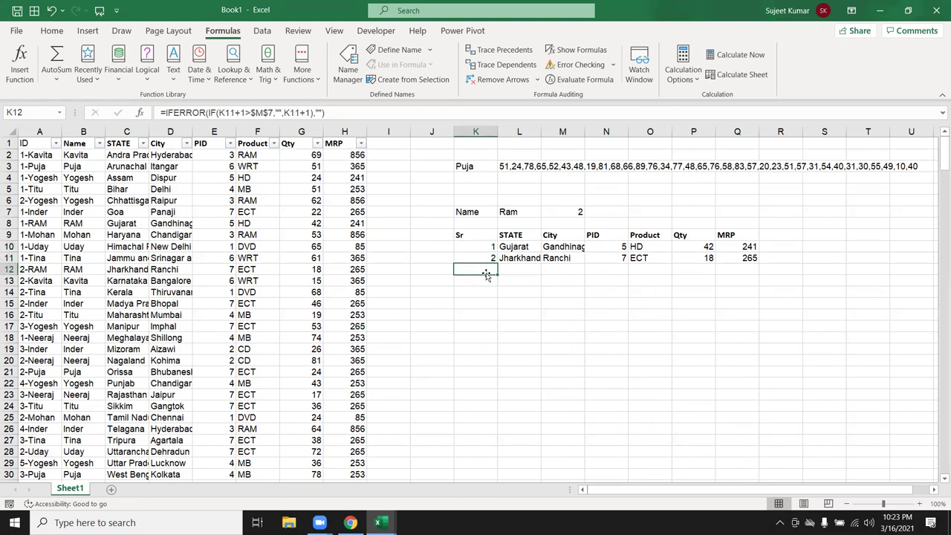
{"action": "double_click", "coordinate": [486, 272]}
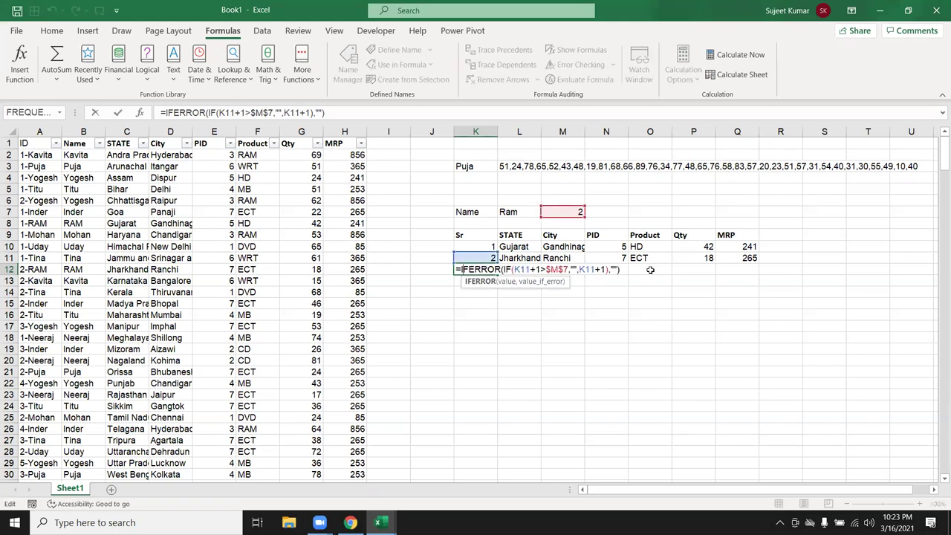
{"action": "key", "text": "Home"}
{"action": "type", "text": "IF("}
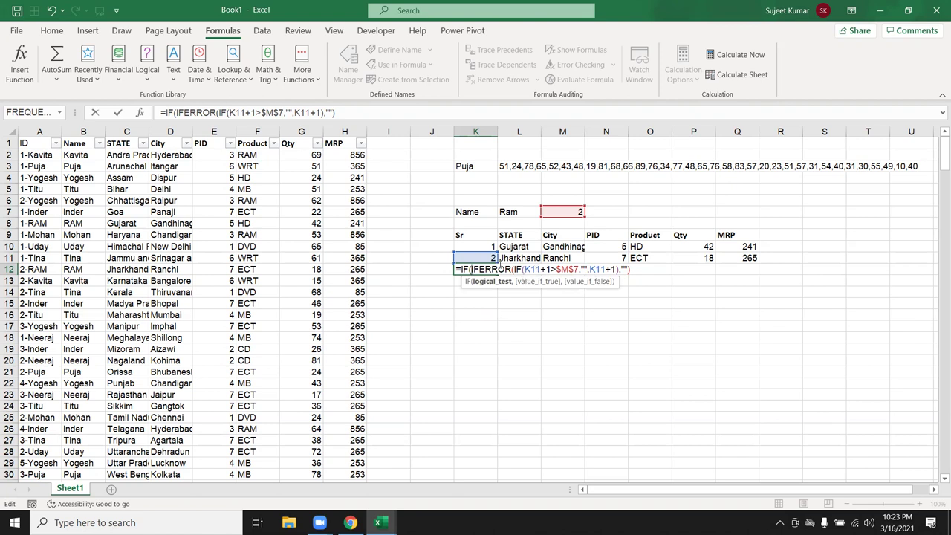
{"action": "left_click", "coordinate": [490, 256]}
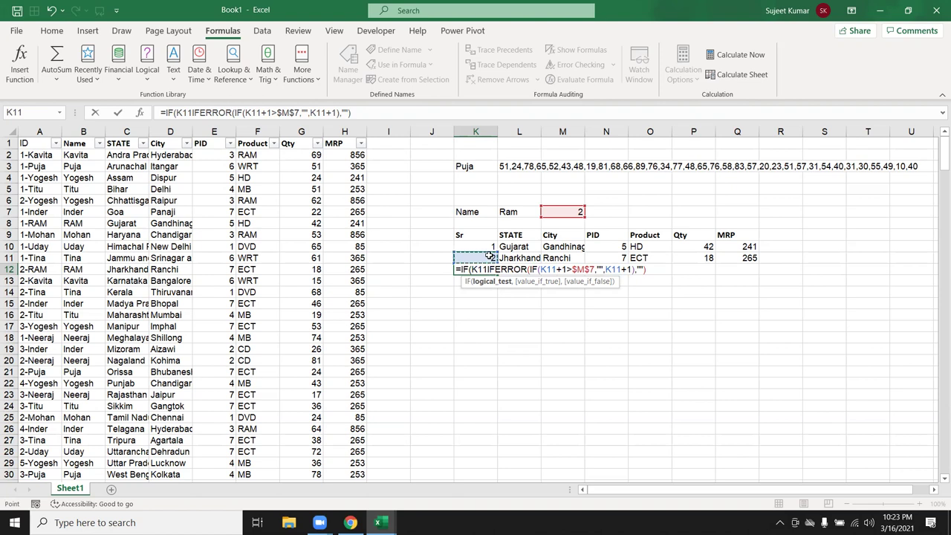
{"action": "type", "text": "="}
{"action": "left_click", "coordinate": [574, 211]}
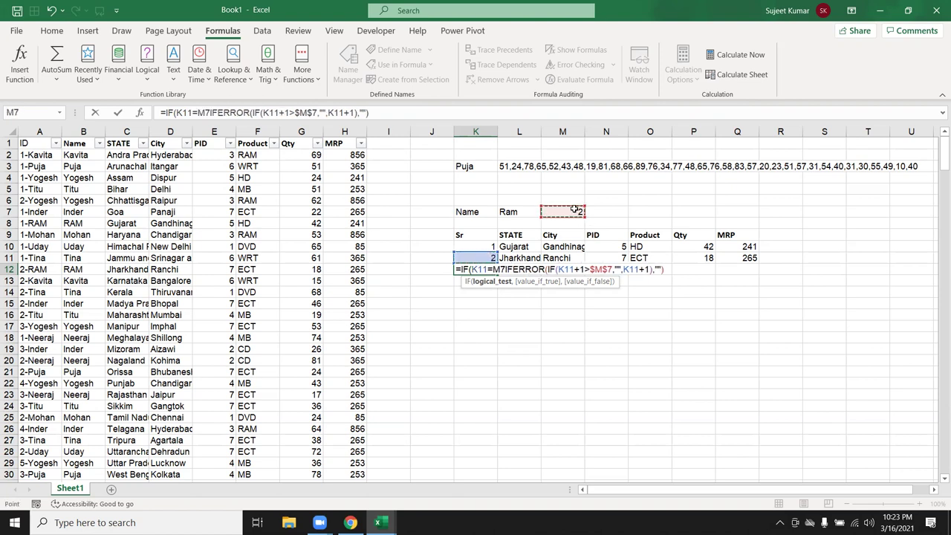
{"action": "type", "text": ",\"Total"}
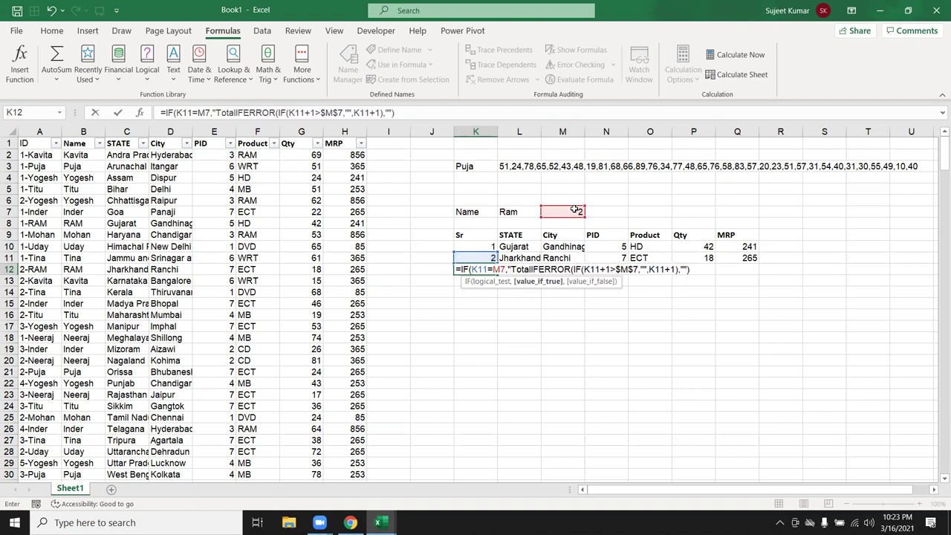
{"action": "type", "text": "\""}
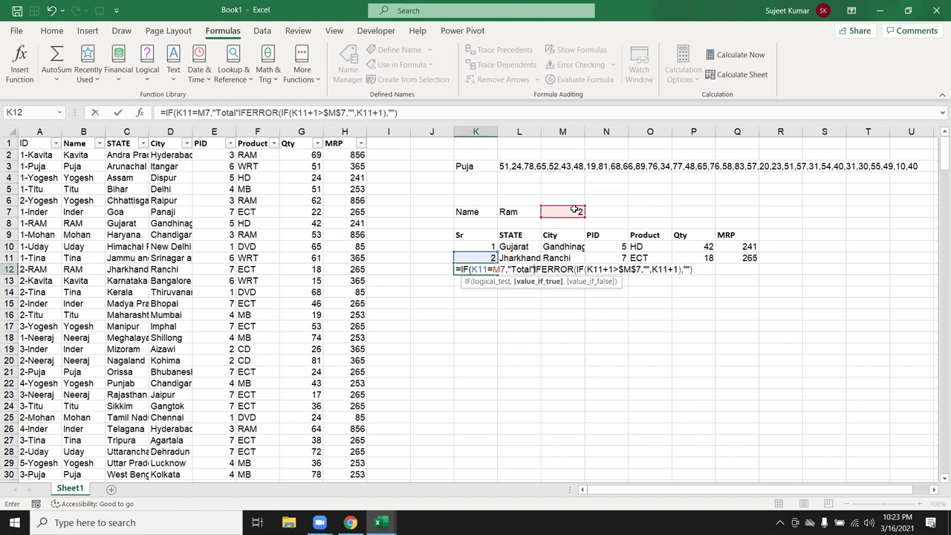
{"action": "type", "text": ","}
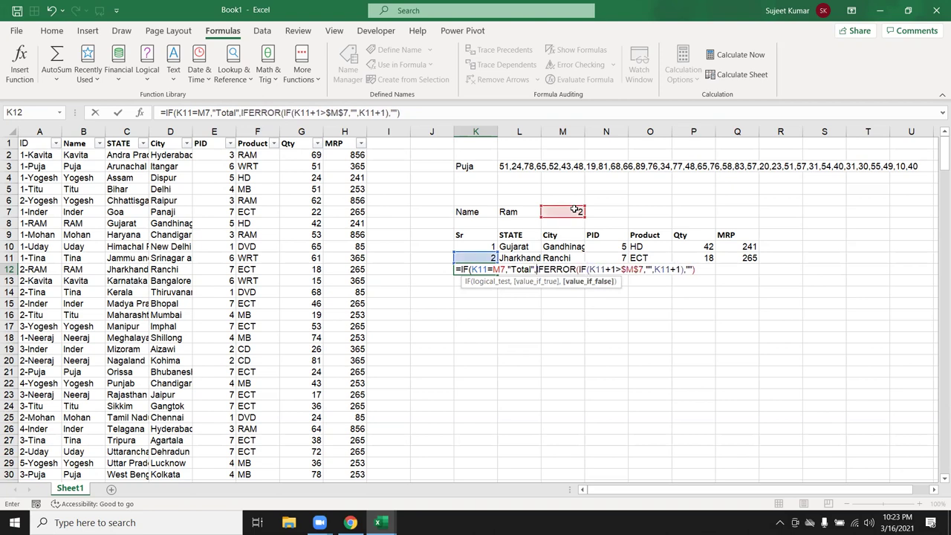
{"action": "key", "text": "Return"}
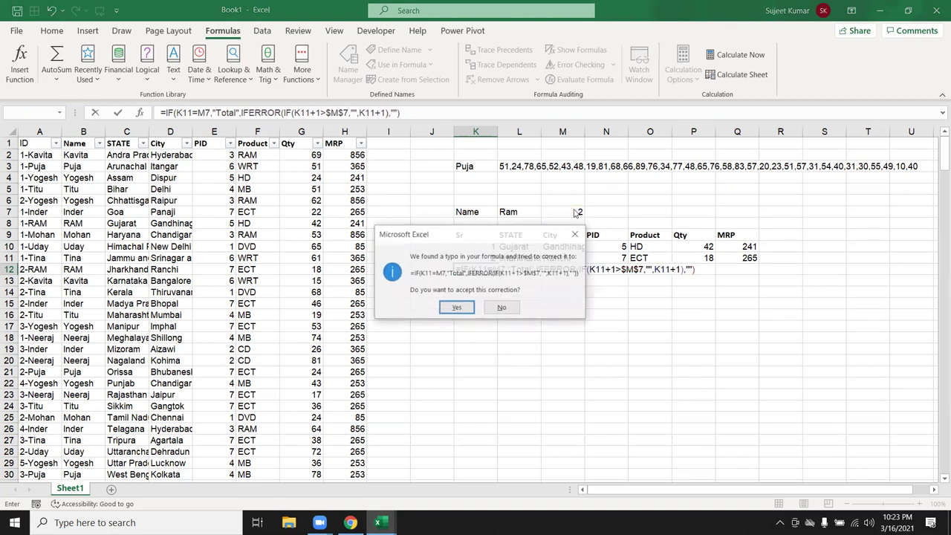
{"action": "key", "text": "Return"}
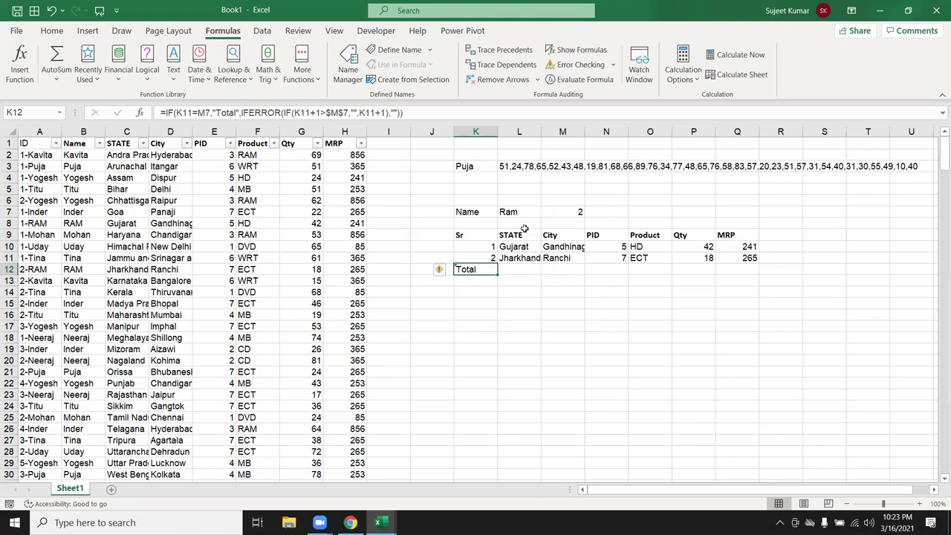
Lock M7 as $M$7 in K12's formula and fill it down column K.
{"action": "double_click", "coordinate": [481, 274]}
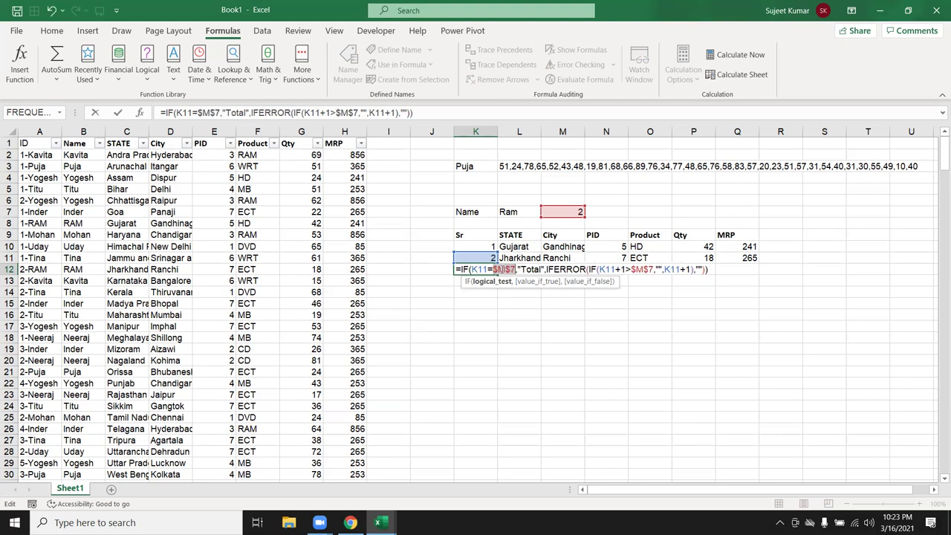
{"action": "key", "text": "Return"}
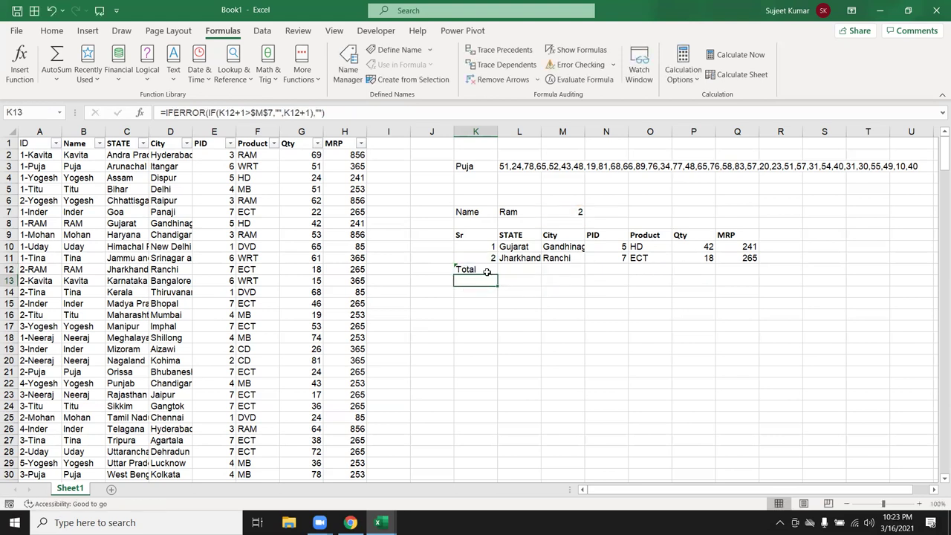
{"action": "left_click", "coordinate": [487, 272]}
{"action": "double_click", "coordinate": [496, 276]}
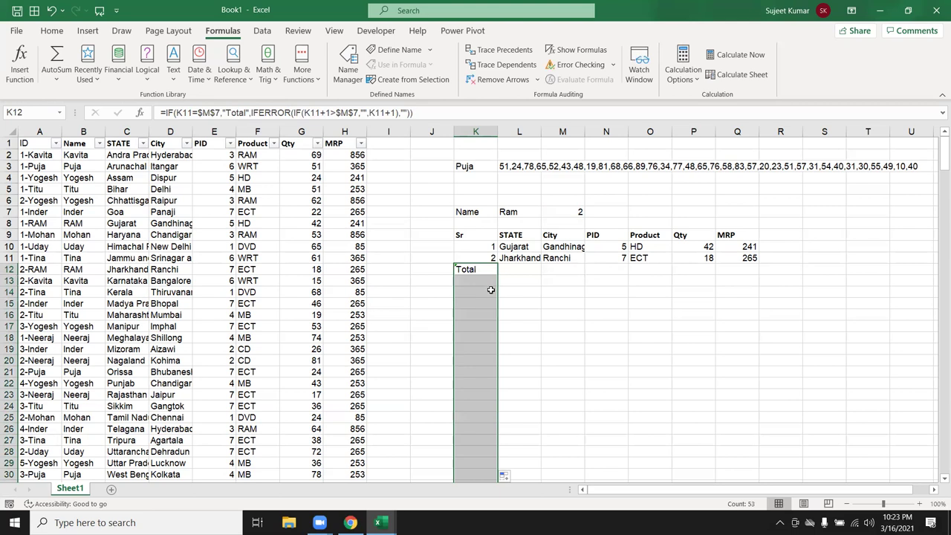
{"action": "scroll", "coordinate": [503, 259], "scroll_direction": "down", "scroll_amount": 2}
{"action": "scroll", "coordinate": [540, 227], "scroll_direction": "up", "scroll_amount": 2}
Test the lookup with Uday, then Ram, checking Total appears after the last record.
{"action": "left_click", "coordinate": [528, 212]}
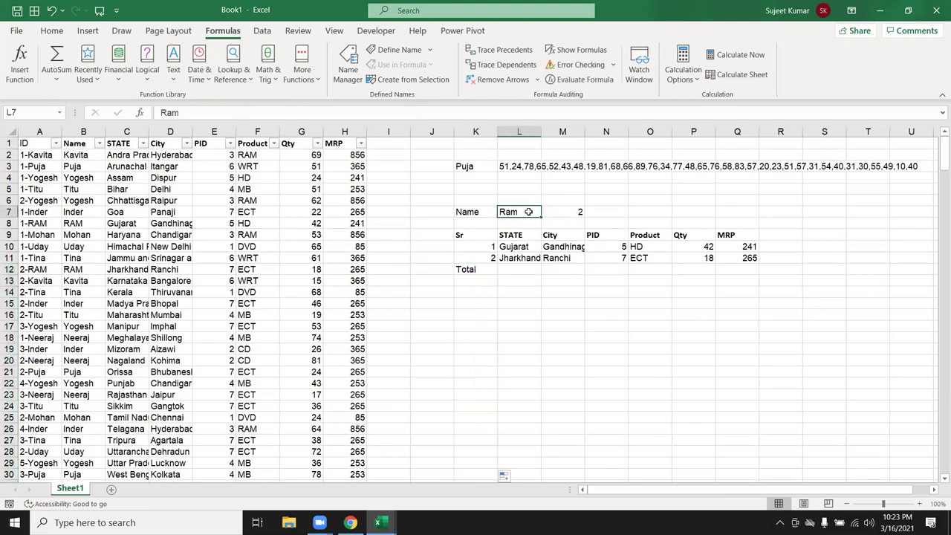
{"action": "type", "text": "Uday"}
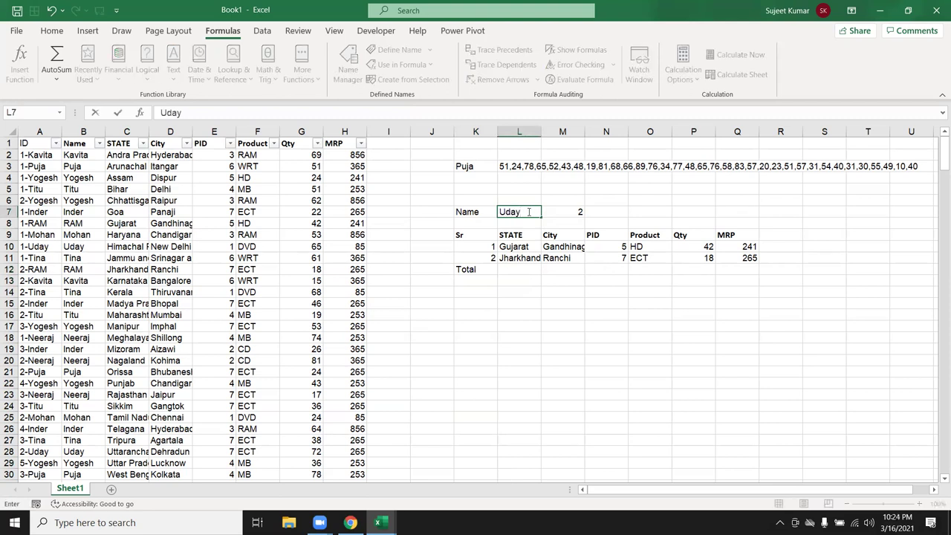
{"action": "key", "text": "Return"}
{"action": "scroll", "coordinate": [520, 304], "scroll_direction": "down", "scroll_amount": 6}
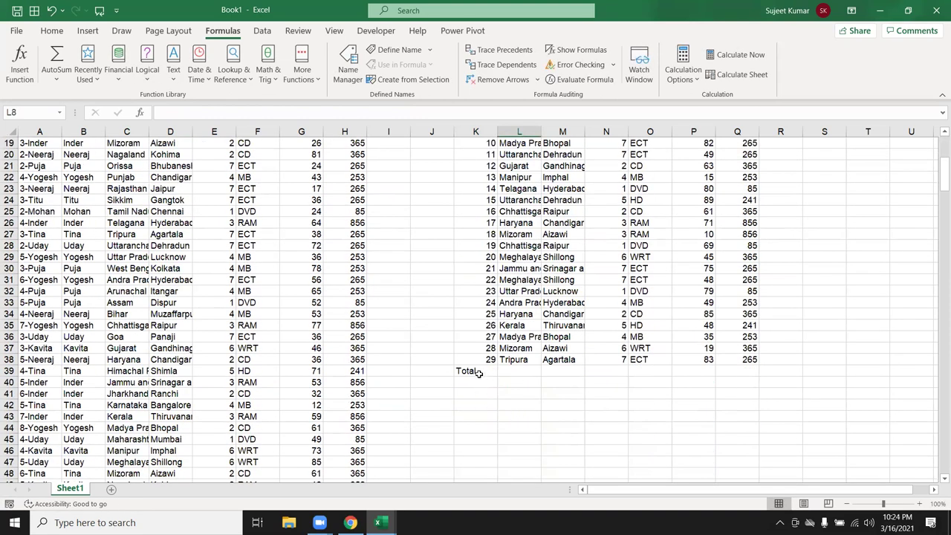
{"action": "left_click_drag", "start_coordinate": [480, 370], "coordinate": [499, 370]}
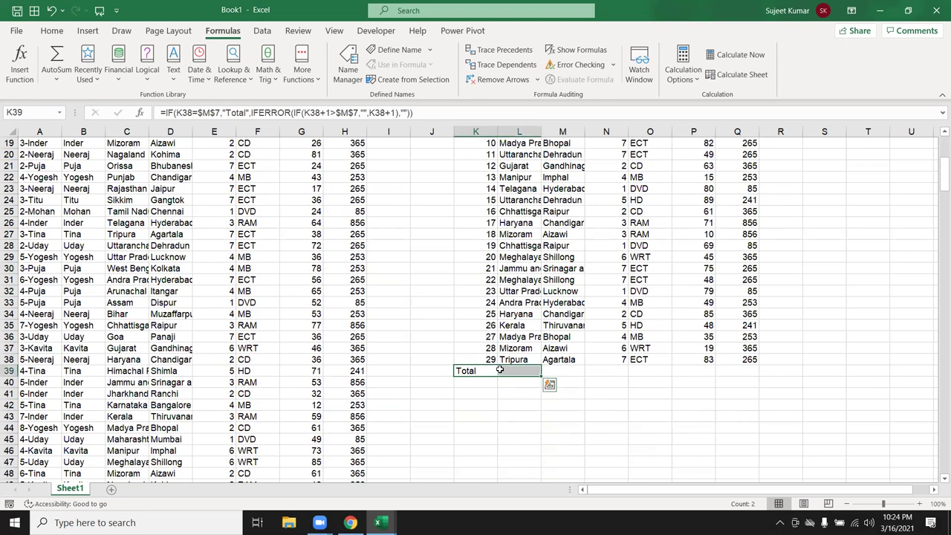
{"action": "scroll", "coordinate": [546, 383], "scroll_direction": "up", "scroll_amount": 4}
{"action": "scroll", "coordinate": [492, 233], "scroll_direction": "up", "scroll_amount": 2}
{"action": "left_click", "coordinate": [503, 212]}
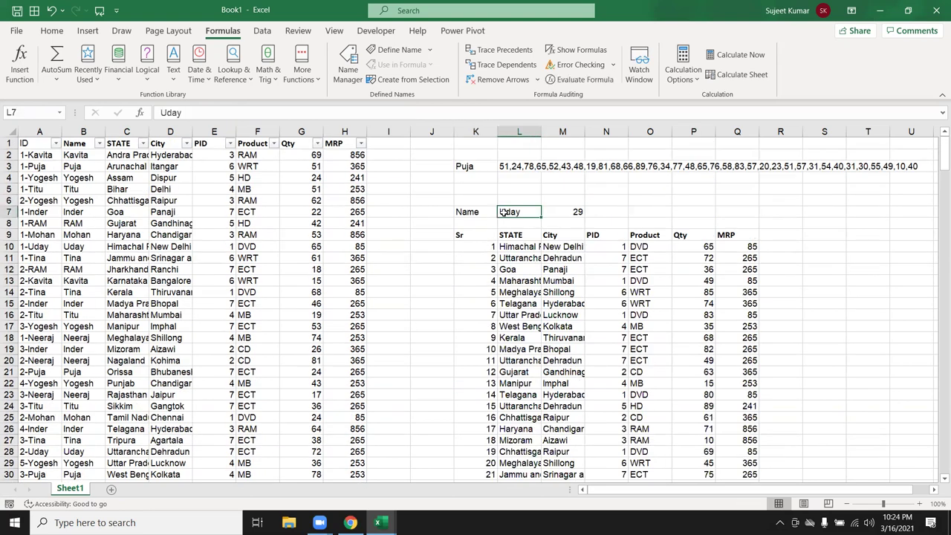
{"action": "type", "text": "Ram"}
{"action": "key", "text": "Return"}
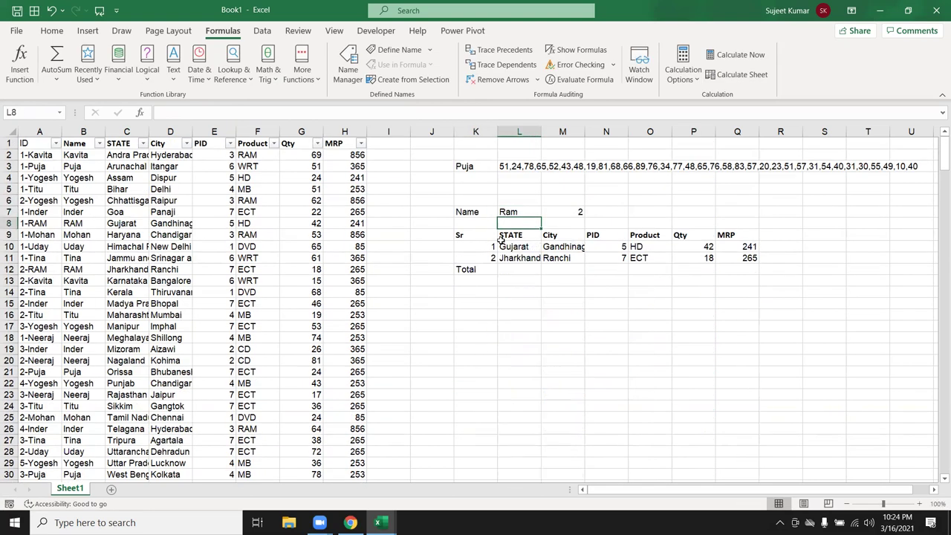
{"action": "left_click", "coordinate": [475, 269]}
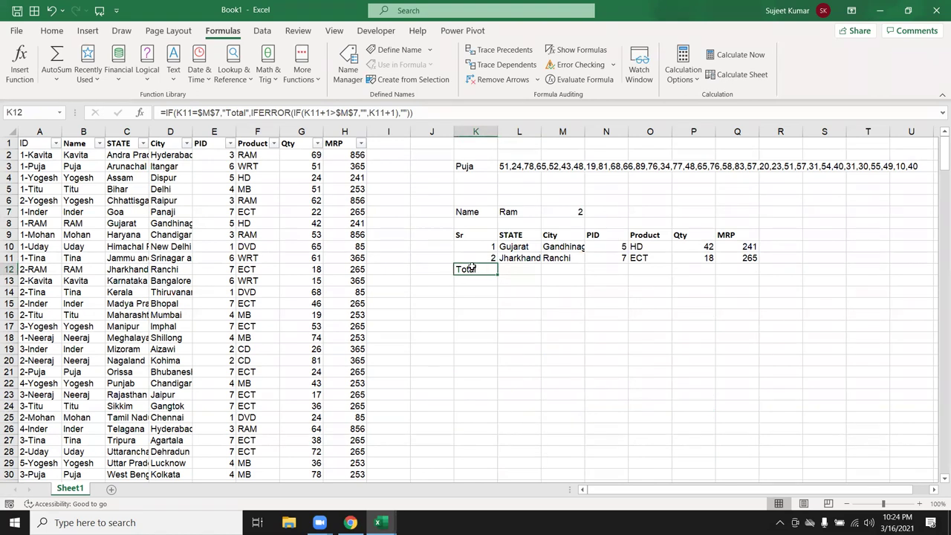
{"action": "left_click", "coordinate": [471, 255]}
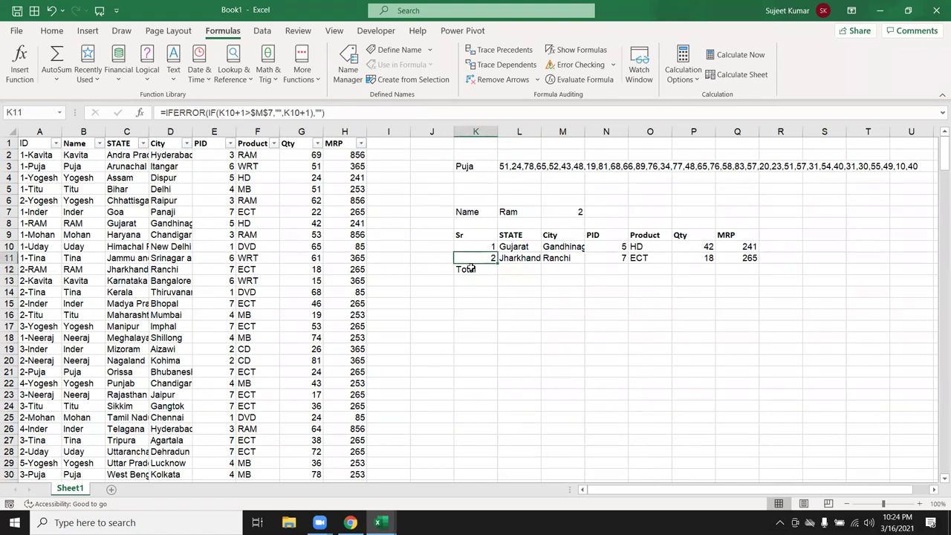
Rewrite P12 as =IF(K12="Total",SUM($P$10:P11),…) around its existing lookup.
{"action": "left_click", "coordinate": [471, 269]}
{"action": "key", "text": "Right"}
{"action": "key", "text": "Right"}
{"action": "key", "text": "Right"}
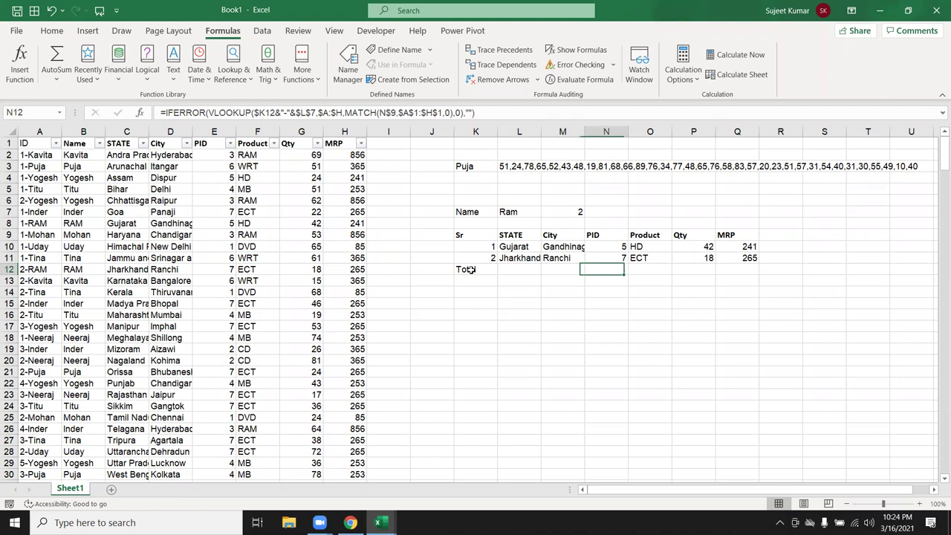
{"action": "key", "text": "Right"}
{"action": "key", "text": "Right"}
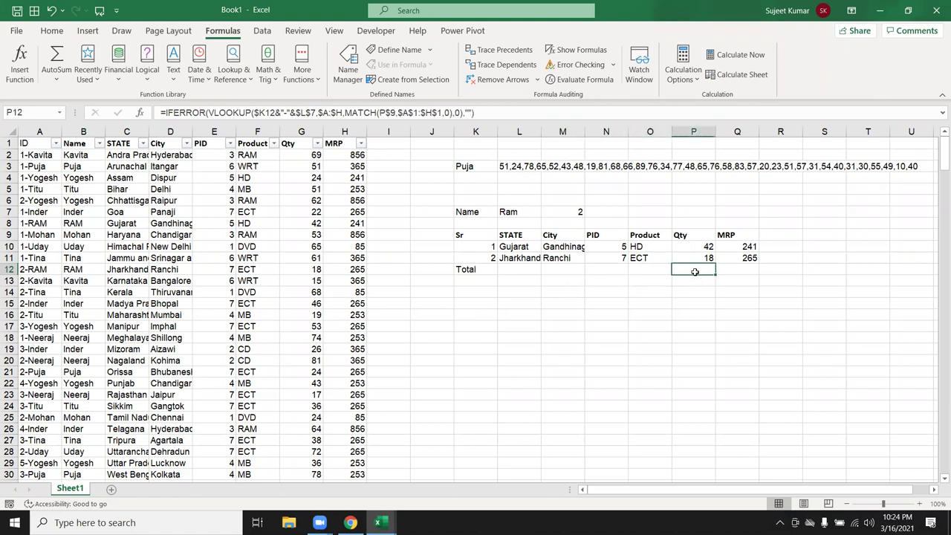
{"action": "double_click", "coordinate": [695, 272]}
{"action": "left_click", "coordinate": [701, 282]}
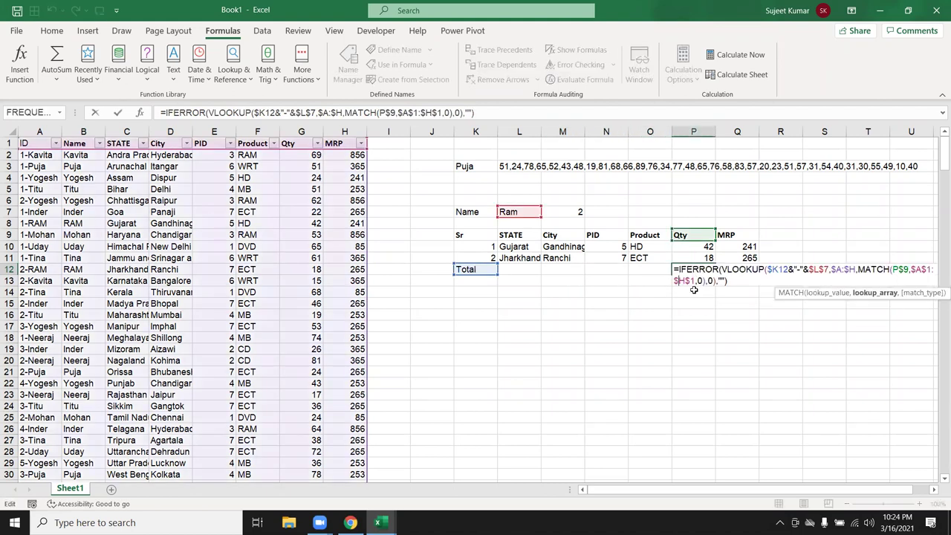
{"action": "key", "text": "Up"}
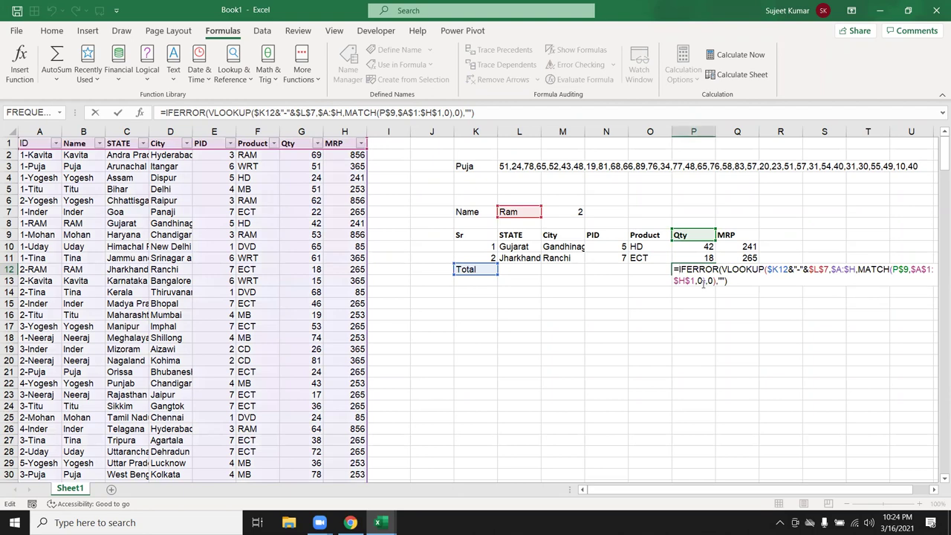
{"action": "type", "text": "IF("}
{"action": "left_click", "coordinate": [459, 269]}
{"action": "type", "text": "=\""}
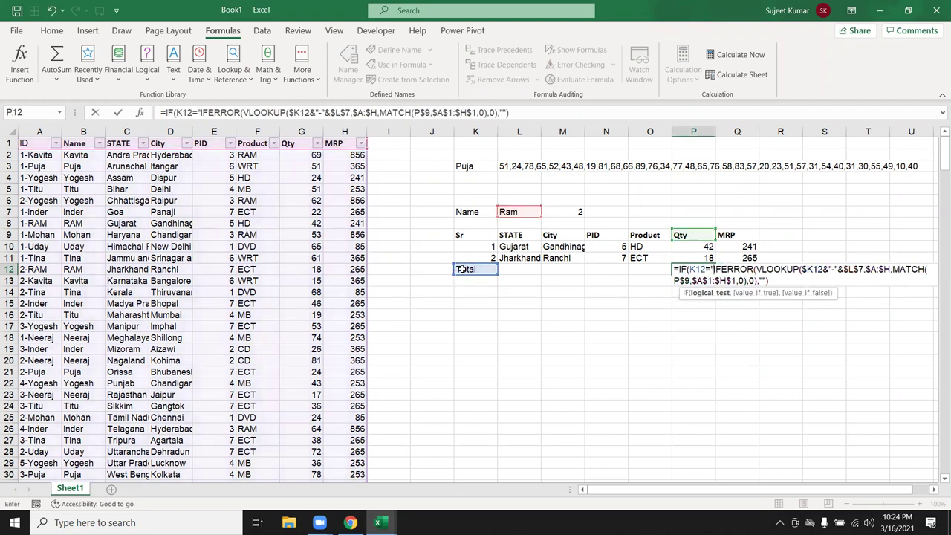
{"action": "type", "text": "Total\",sum"}
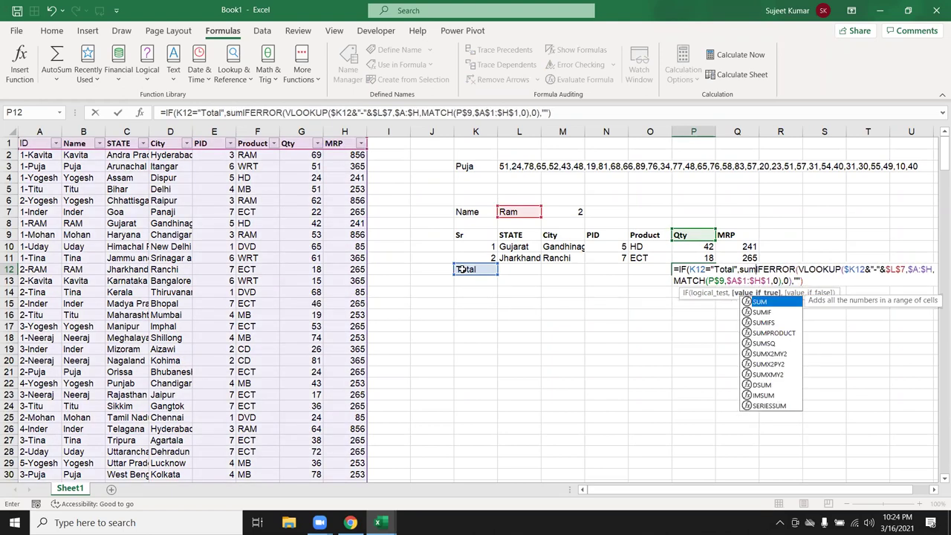
{"action": "type", "text": "("}
{"action": "left_click_drag", "start_coordinate": [705, 246], "coordinate": [701, 255]}
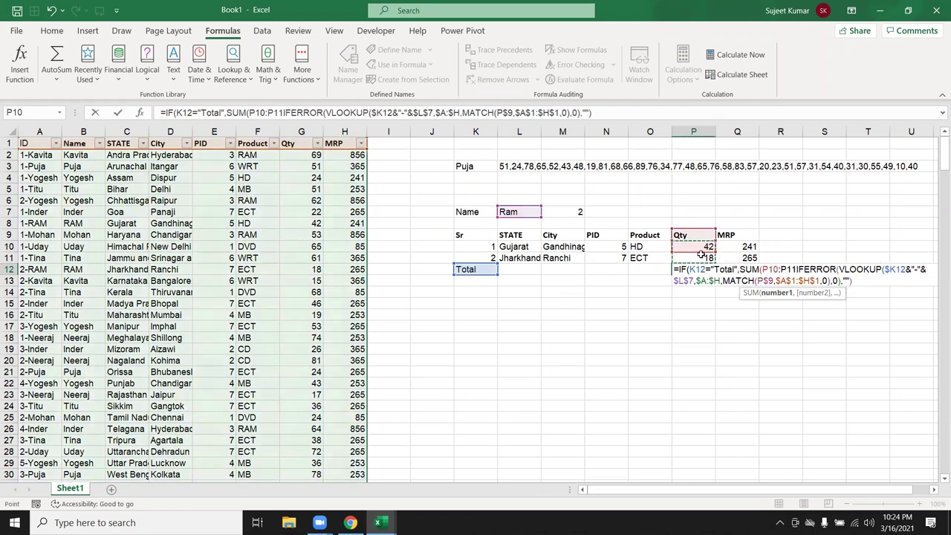
{"action": "type", "text": "),"}
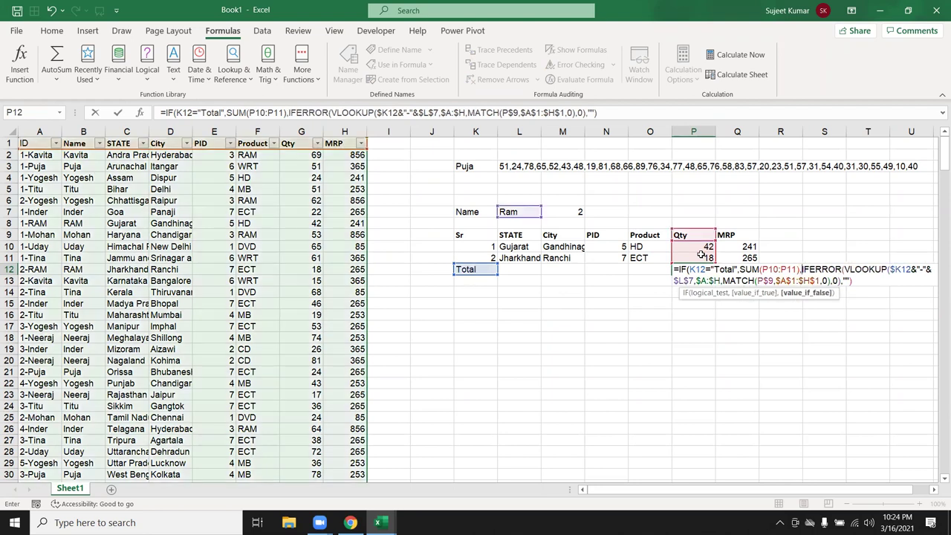
{"action": "left_click", "coordinate": [773, 269]}
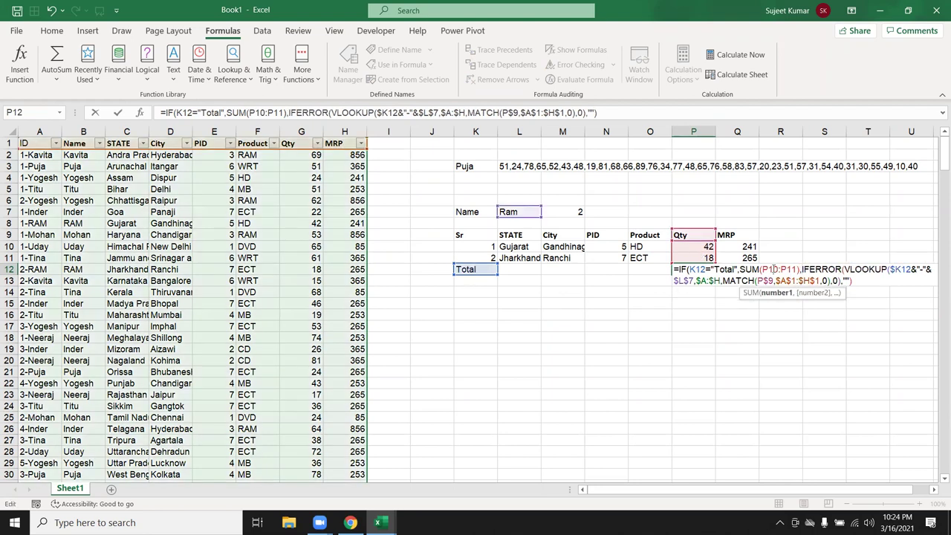
{"action": "key", "text": "F4"}
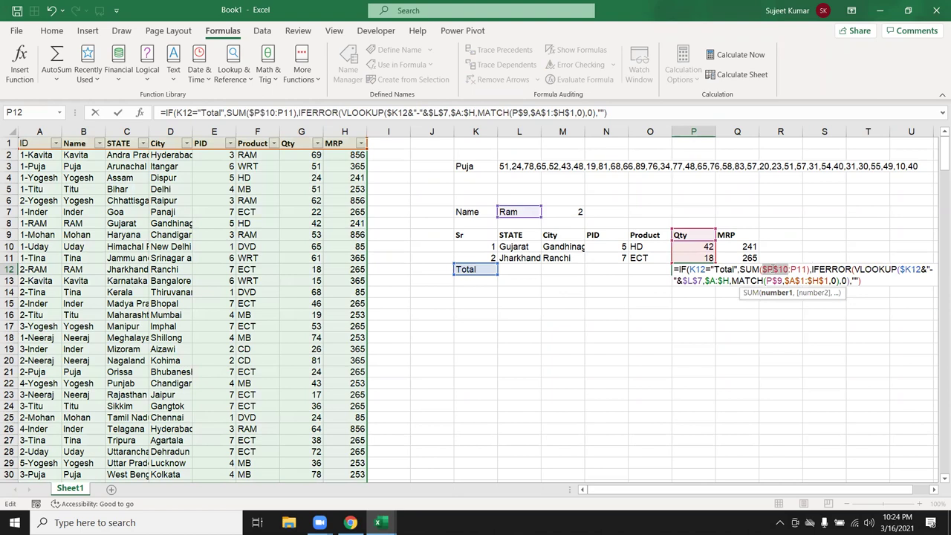
{"action": "key", "text": "Return"}
{"action": "key", "text": "Return"}
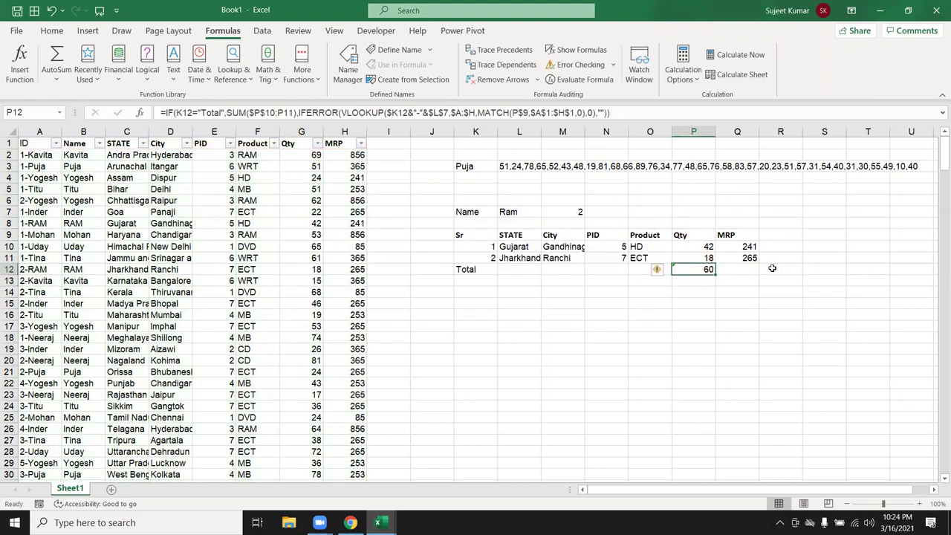
Fill P12's formula down column P and ignore the inconsistent-formula warning on P12.
{"action": "double_click", "coordinate": [716, 273]}
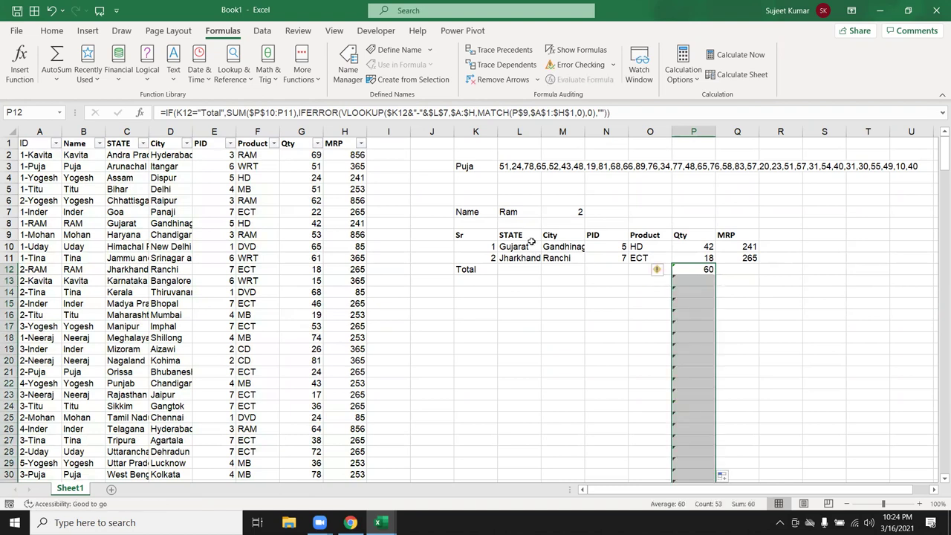
{"action": "left_click", "coordinate": [518, 214]}
{"action": "left_click", "coordinate": [686, 281]}
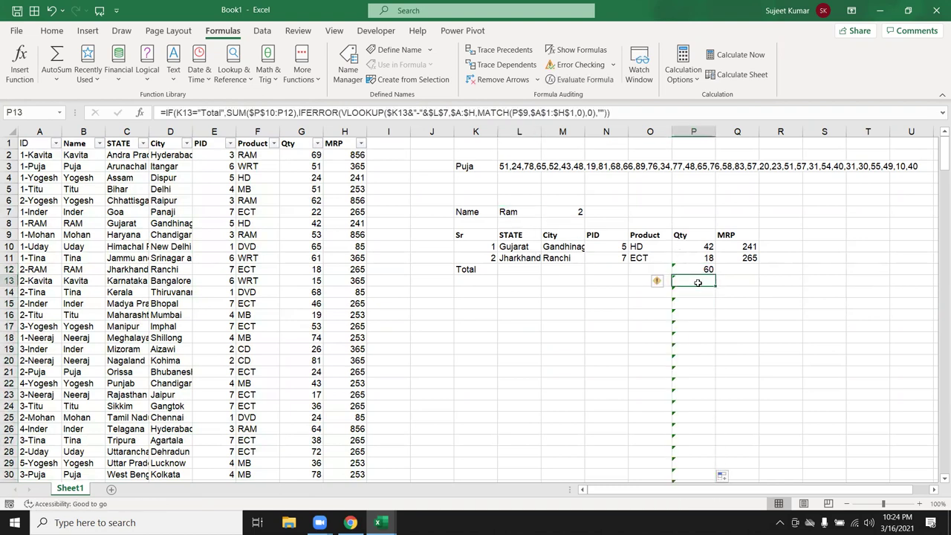
{"action": "left_click", "coordinate": [688, 269]}
{"action": "left_click", "coordinate": [658, 269]}
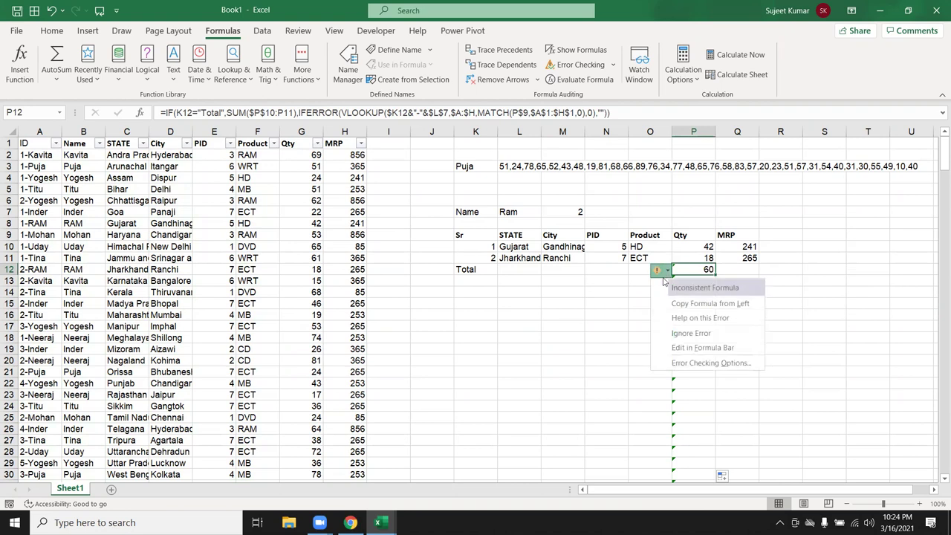
{"action": "left_click", "coordinate": [687, 334]}
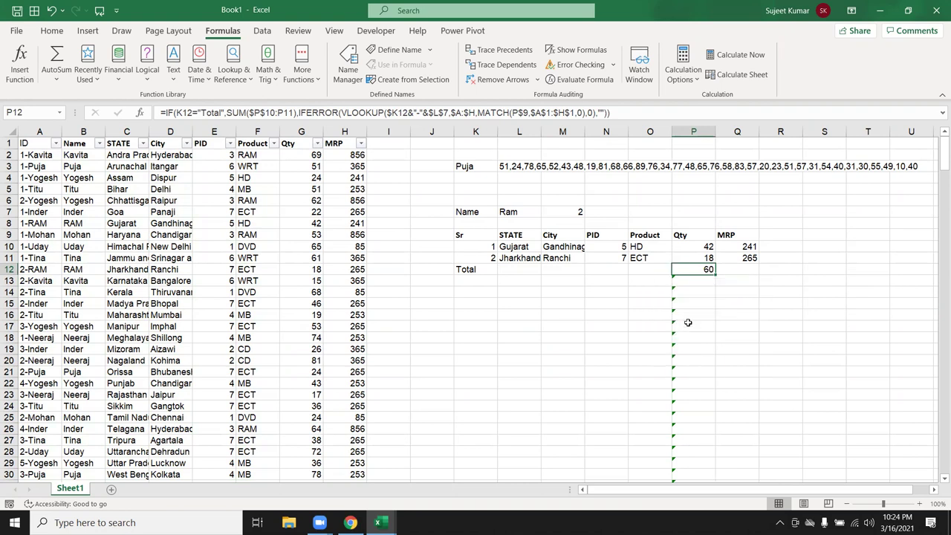
Ignore the inconsistent-formula warnings on P13 down to the last filled row.
{"action": "key", "text": "Down"}
{"action": "key", "text": "ctrl+shift+Down"}
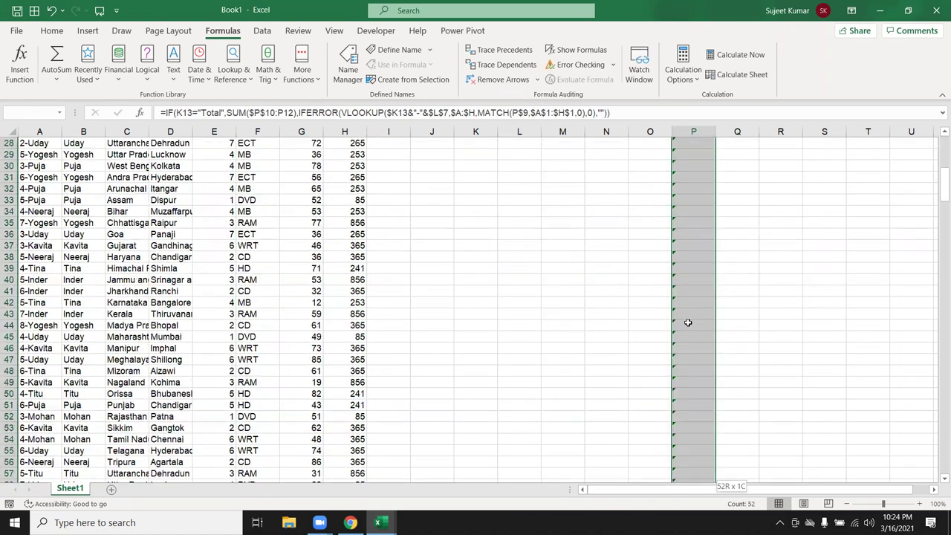
{"action": "key", "text": "ctrl+BackSpace"}
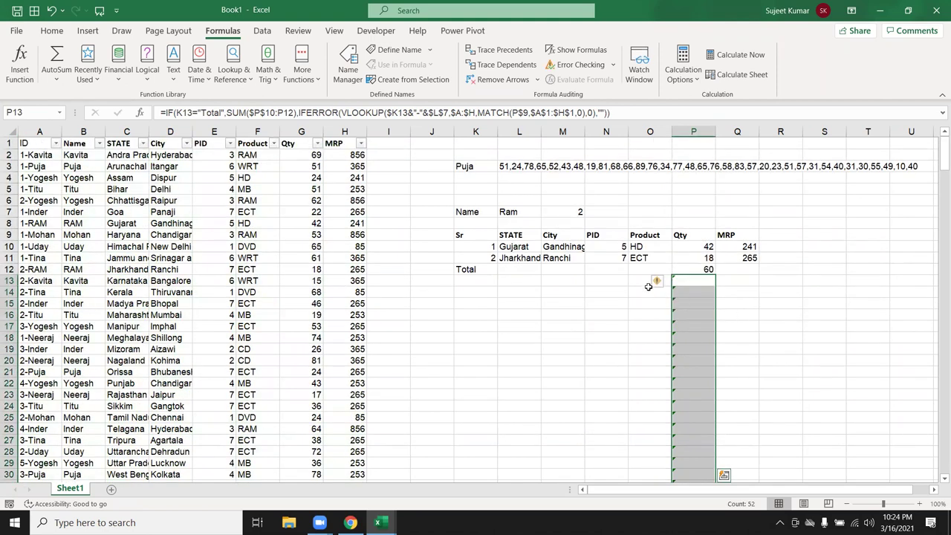
{"action": "left_click", "coordinate": [658, 282]}
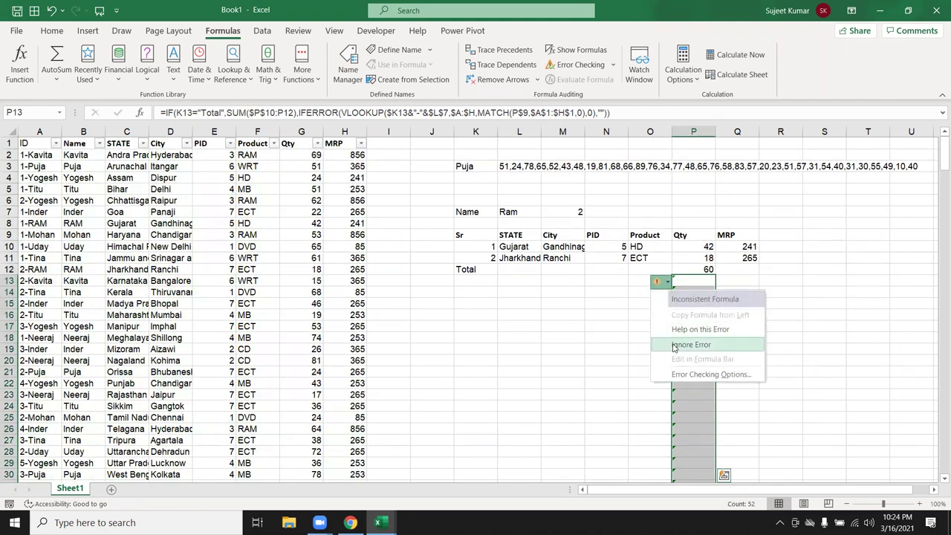
{"action": "left_click", "coordinate": [674, 344]}
{"action": "left_click", "coordinate": [563, 315]}
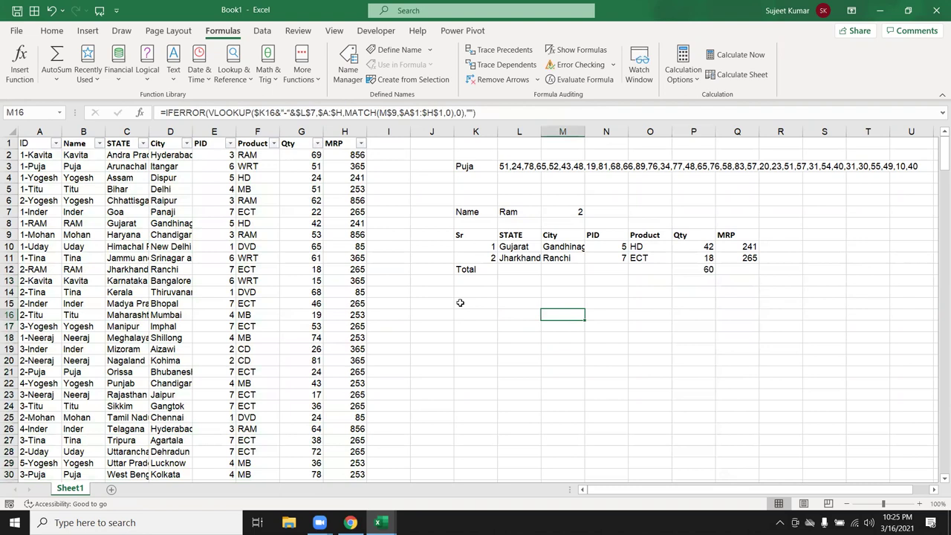
Change the lookup name in L7 to Puja.
{"action": "left_click", "coordinate": [509, 211]}
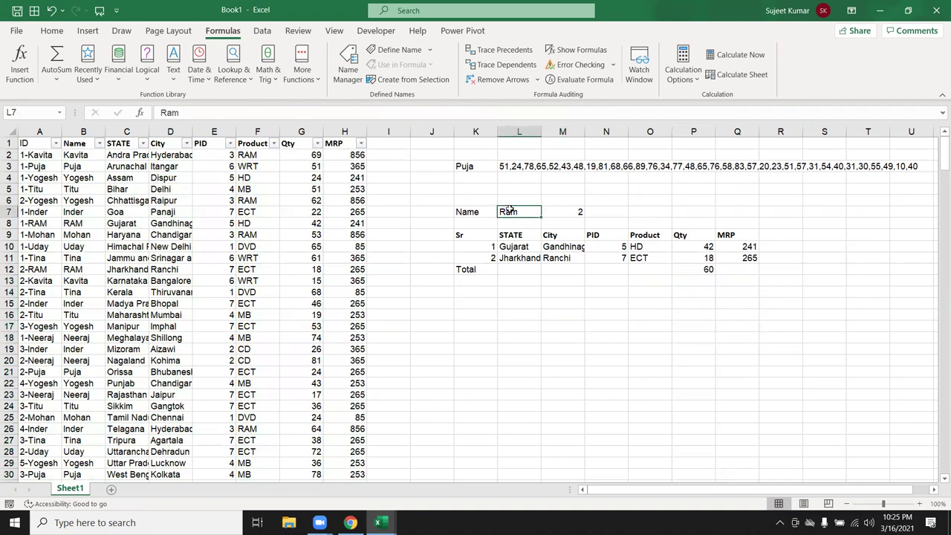
{"action": "type", "text": "Puj"}
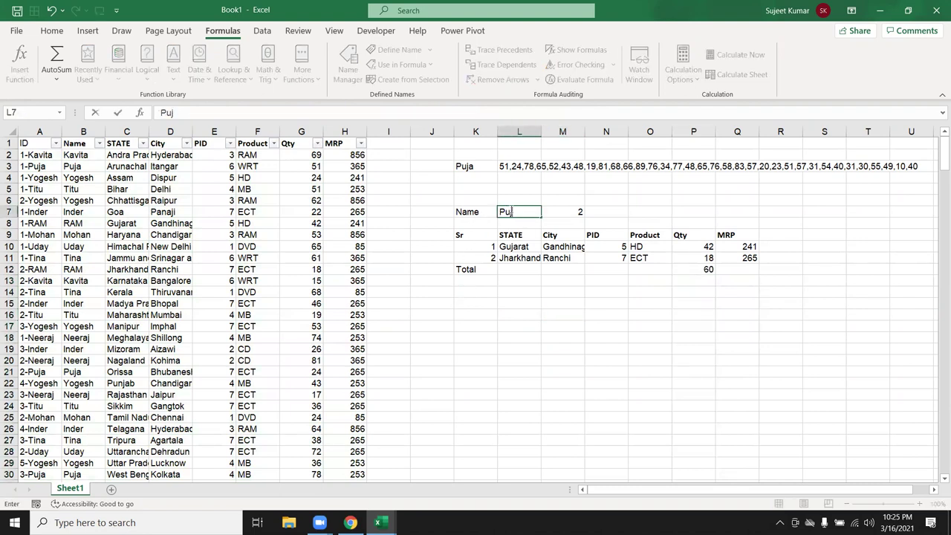
{"action": "key", "text": "Return"}
{"action": "scroll", "coordinate": [527, 327], "scroll_direction": "down", "scroll_amount": 4}
{"action": "scroll", "coordinate": [527, 349], "scroll_direction": "down", "scroll_amount": 5}
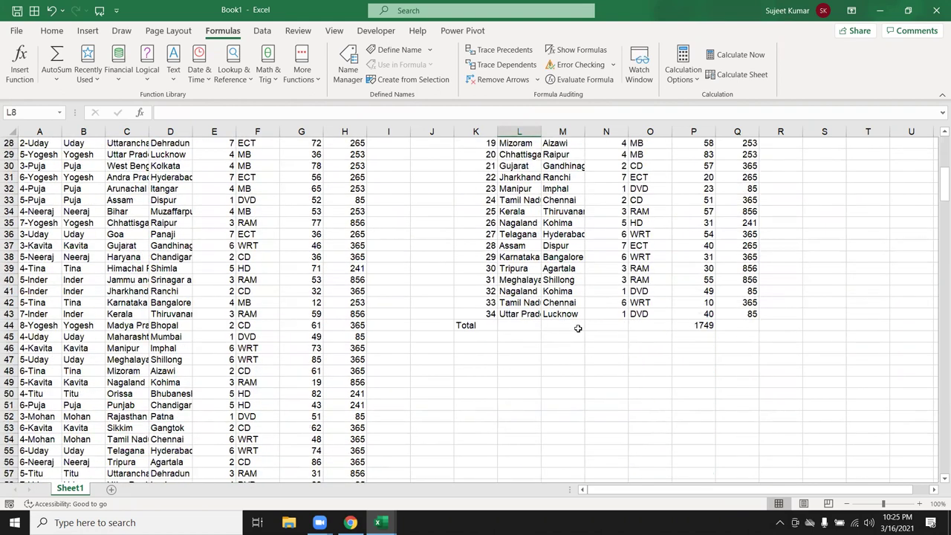
{"action": "scroll", "coordinate": [574, 330], "scroll_direction": "up", "scroll_amount": 4}
{"action": "scroll", "coordinate": [574, 330], "scroll_direction": "up", "scroll_amount": 5}
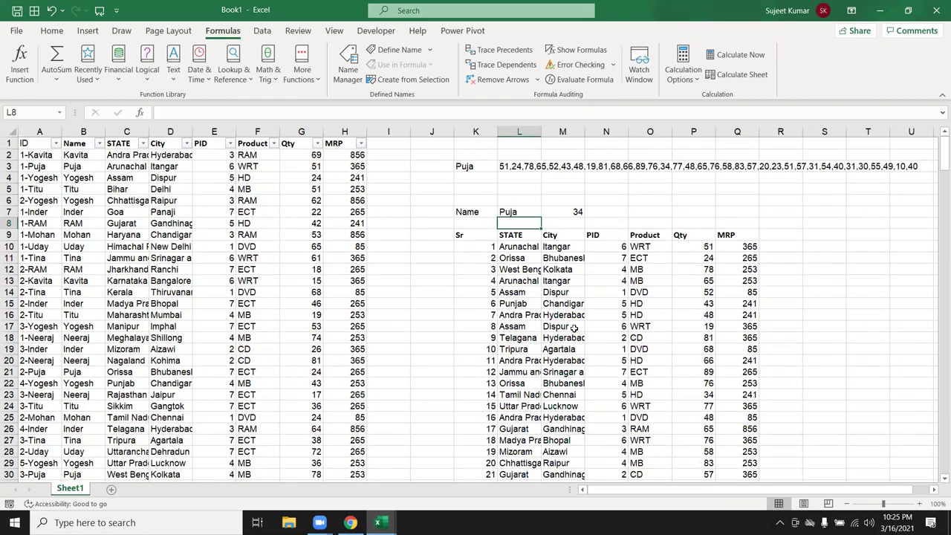
Check the report ends with 34 records and a Total row summing Qty to 1749.
{"action": "left_click", "coordinate": [475, 236]}
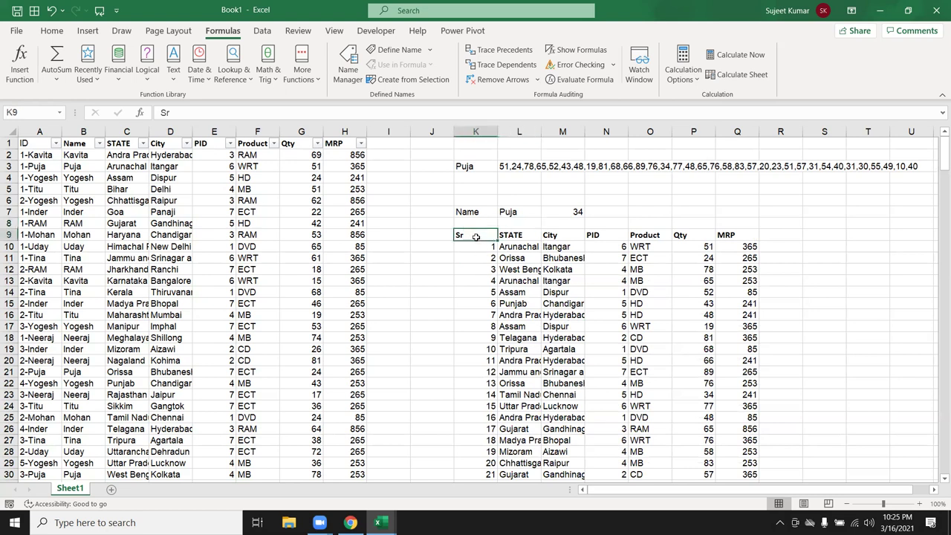
{"action": "scroll", "coordinate": [717, 390], "scroll_direction": "down", "scroll_amount": 3}
{"action": "scroll", "coordinate": [702, 446], "scroll_direction": "down", "scroll_amount": 4}
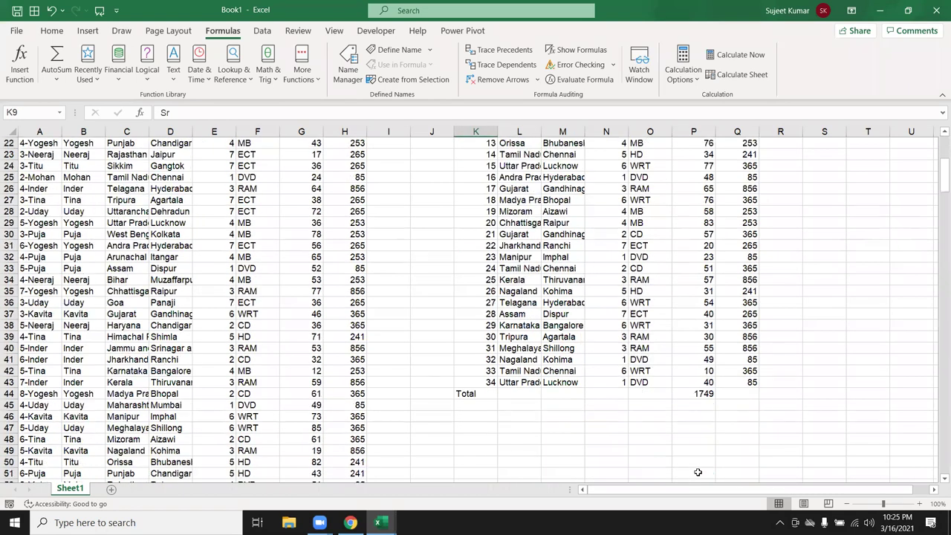
{"action": "scroll", "coordinate": [696, 467], "scroll_direction": "up", "scroll_amount": 4}
{"action": "scroll", "coordinate": [696, 466], "scroll_direction": "up", "scroll_amount": 3}
{"action": "scroll", "coordinate": [696, 466], "scroll_direction": "down", "scroll_amount": 3}
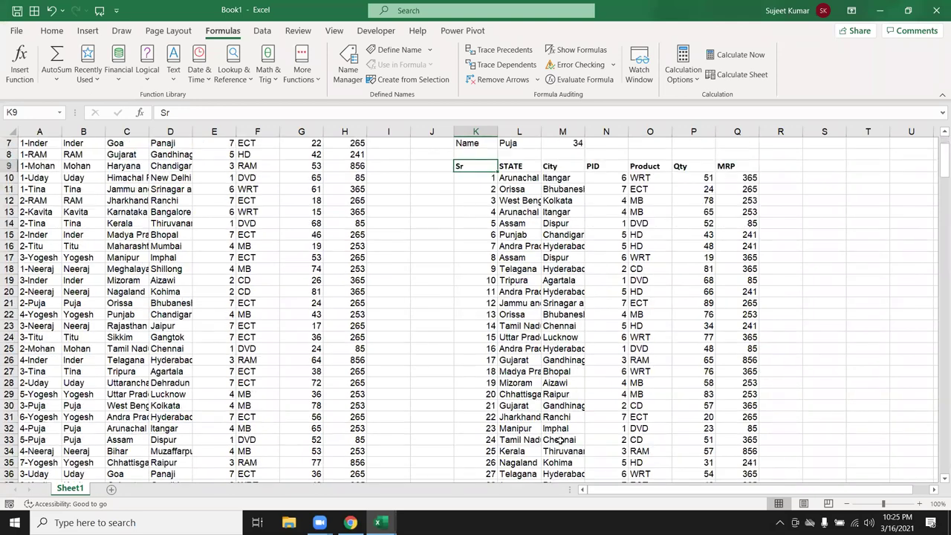
{"action": "scroll", "coordinate": [519, 440], "scroll_direction": "down", "scroll_amount": 4}
{"action": "key", "text": "ctrl+Down"}
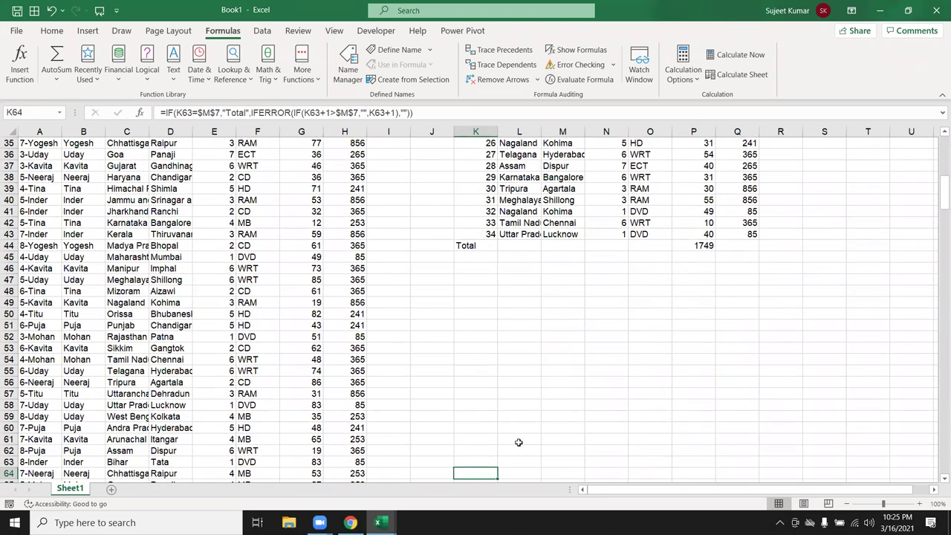
{"action": "key", "text": "ctrl+Up"}
{"action": "scroll", "coordinate": [518, 441], "scroll_direction": "up", "scroll_amount": 1}
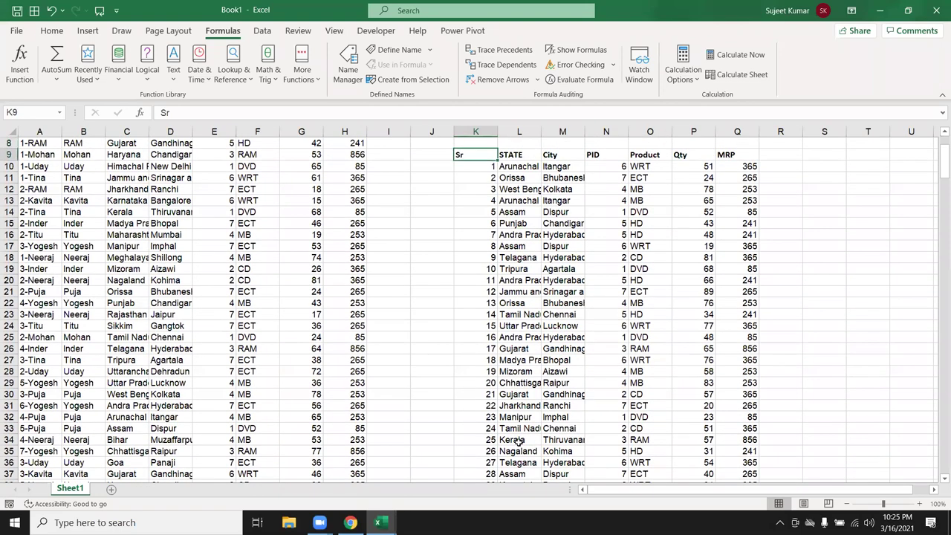
{"action": "scroll", "coordinate": [518, 441], "scroll_direction": "up", "scroll_amount": 3}
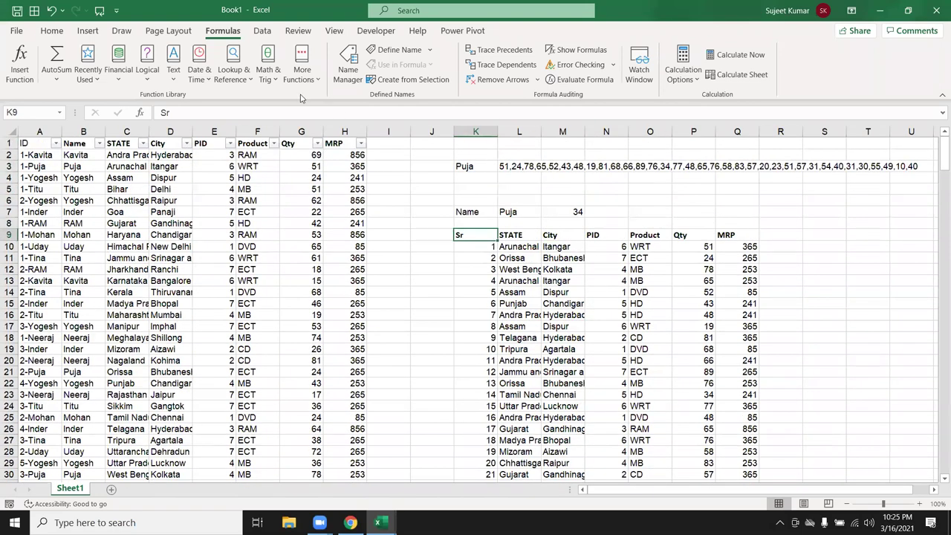
{"action": "key", "text": "ctrl+Down"}
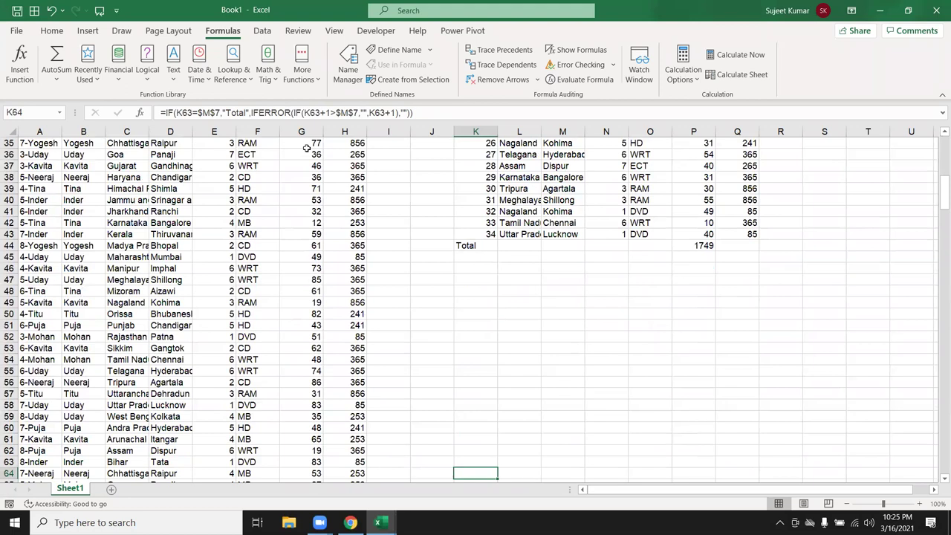
{"action": "key", "text": "ctrl+Up"}
{"action": "key", "text": "ctrl+Up"}
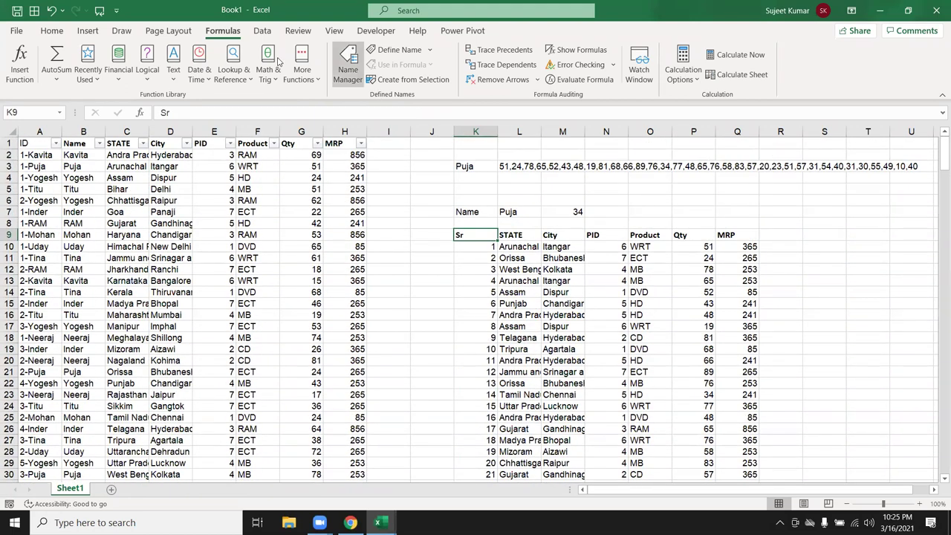
Start a new conditional formatting rule of type 'Use a formula to determine which cells to format'.
{"action": "left_click", "coordinate": [46, 31]}
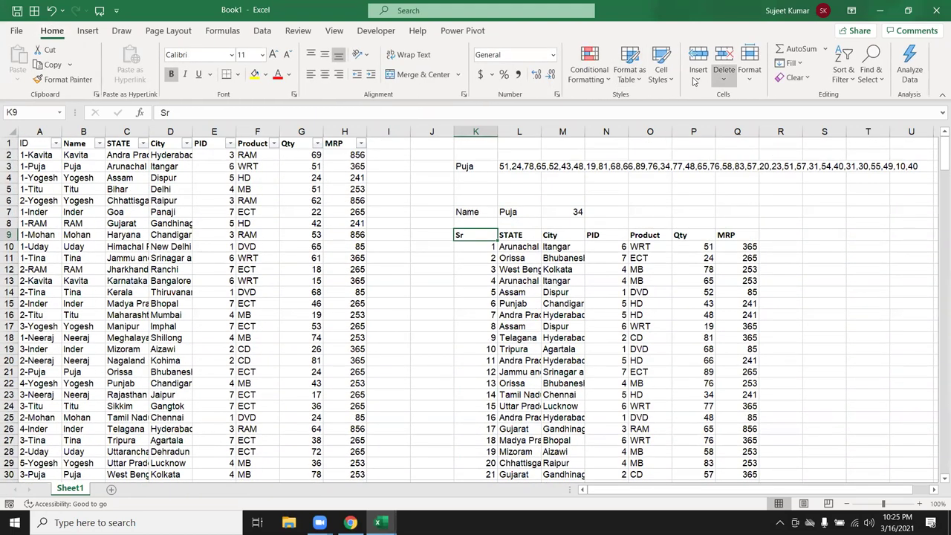
{"action": "left_click", "coordinate": [593, 79]}
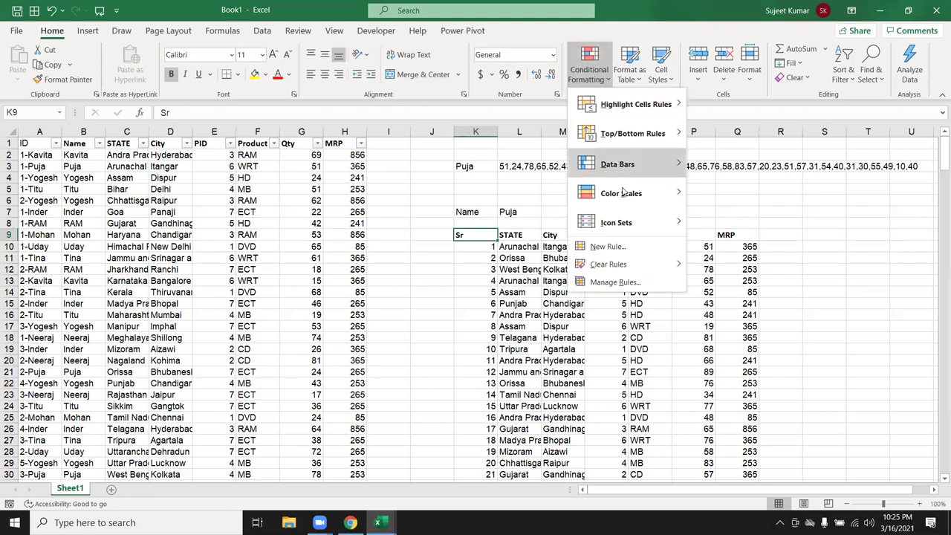
{"action": "left_click", "coordinate": [610, 246]}
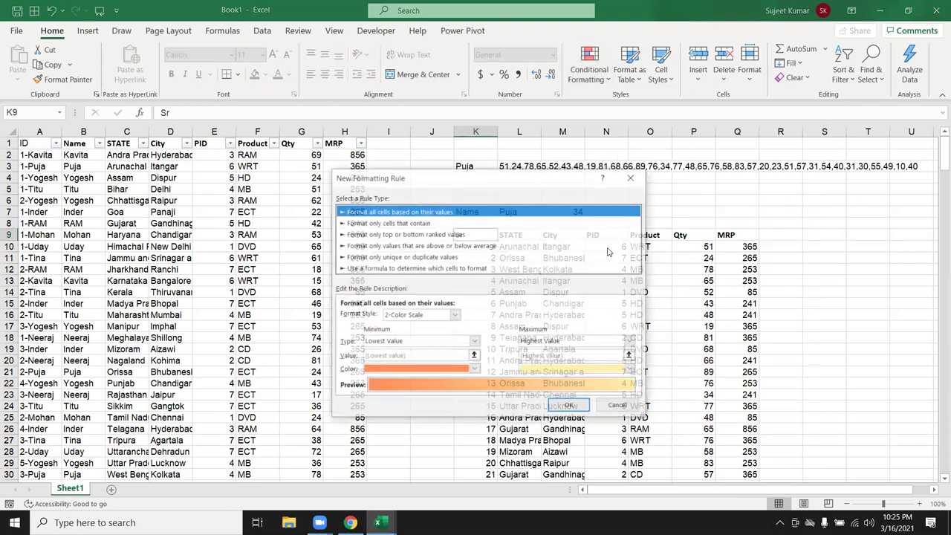
{"action": "left_click", "coordinate": [366, 269]}
{"action": "left_click", "coordinate": [373, 313]}
{"action": "left_click_drag", "start_coordinate": [439, 186], "coordinate": [531, 279]}
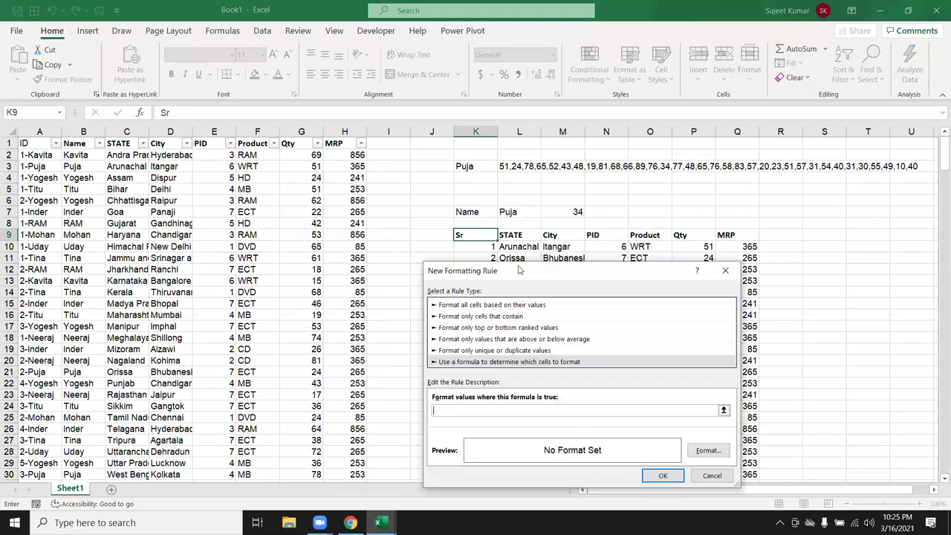
Enter the rule formula =K$9<>"" testing that the Sr column is non-blank.
{"action": "left_click", "coordinate": [487, 235]}
{"action": "type", "text": "<>\""}
{"action": "left_click", "coordinate": [450, 411]}
{"action": "key", "text": "F4"}
{"action": "key", "text": "BackSpace"}
{"action": "left_click", "coordinate": [709, 450]}
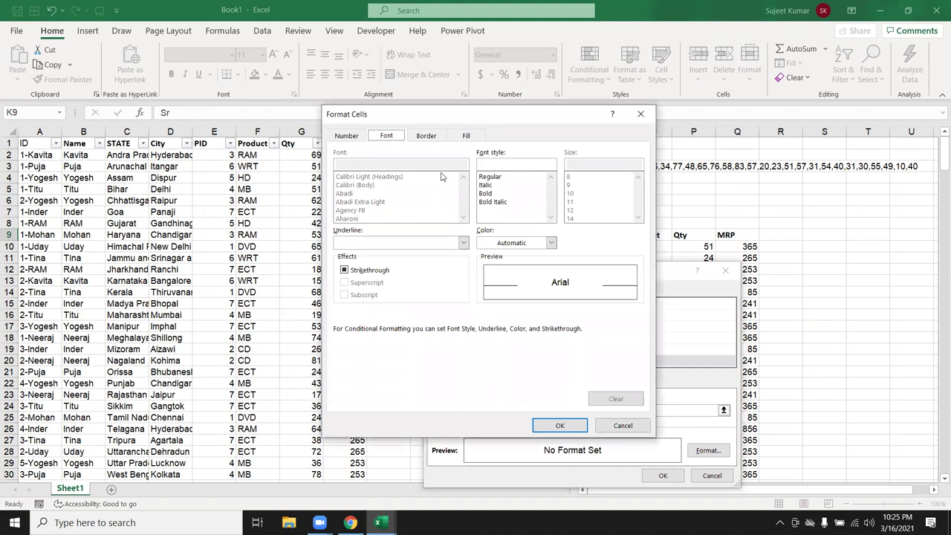
{"action": "left_click", "coordinate": [641, 113]}
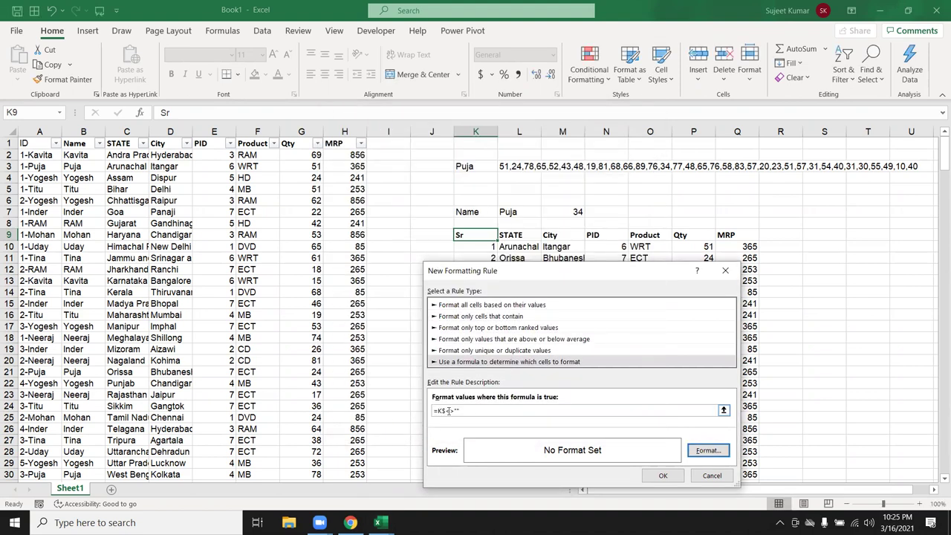
{"action": "left_click", "coordinate": [443, 410]}
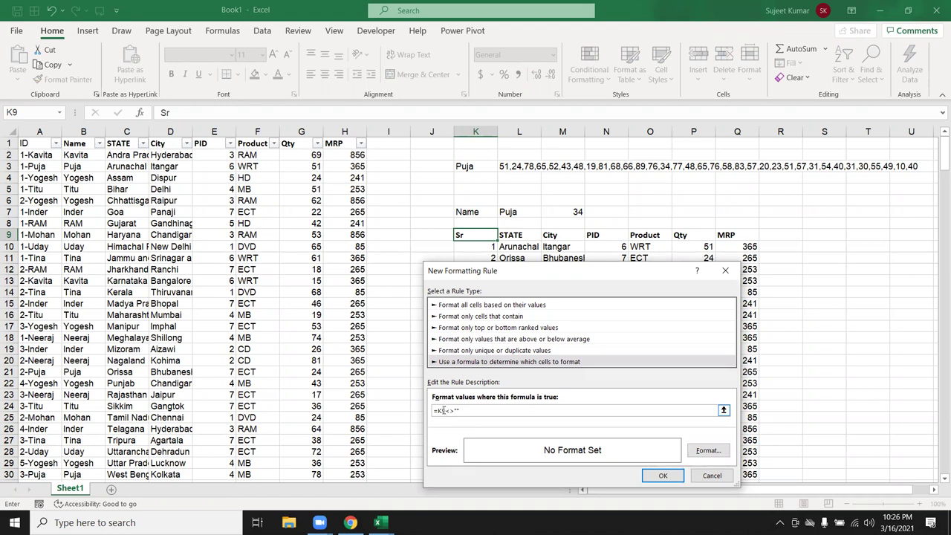
Enter the rule formula =K9<>"" and give it top, left, right and bottom borders.
{"action": "left_click", "coordinate": [438, 411]}
{"action": "left_click", "coordinate": [709, 452]}
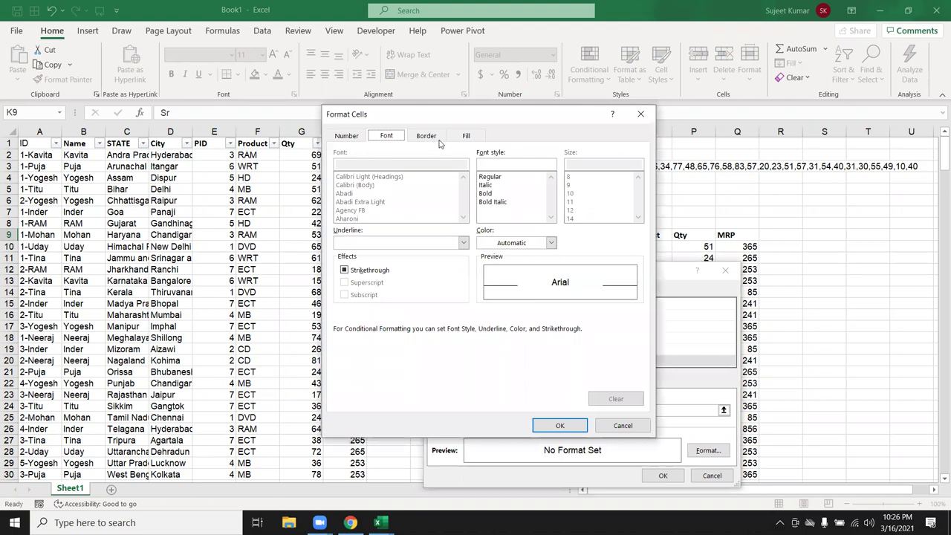
{"action": "left_click", "coordinate": [435, 137]}
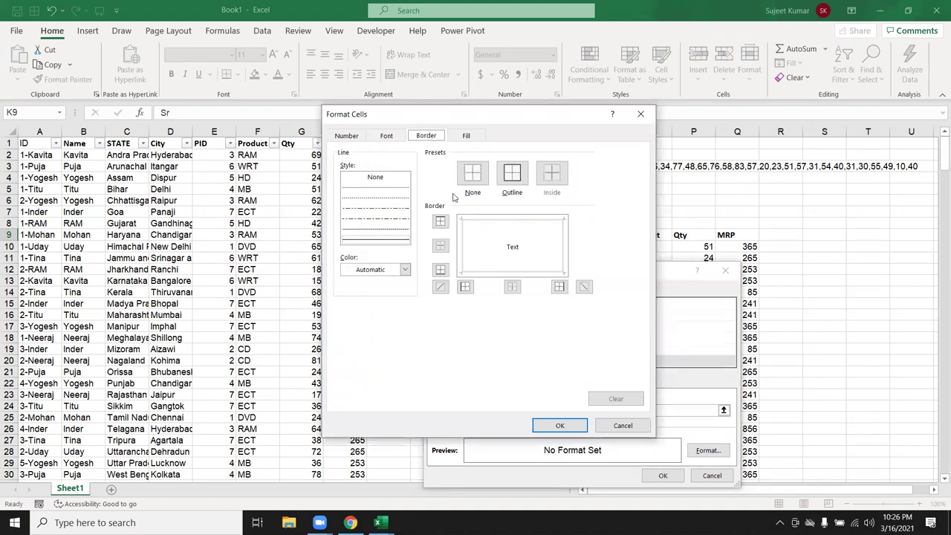
{"action": "left_click", "coordinate": [477, 223]}
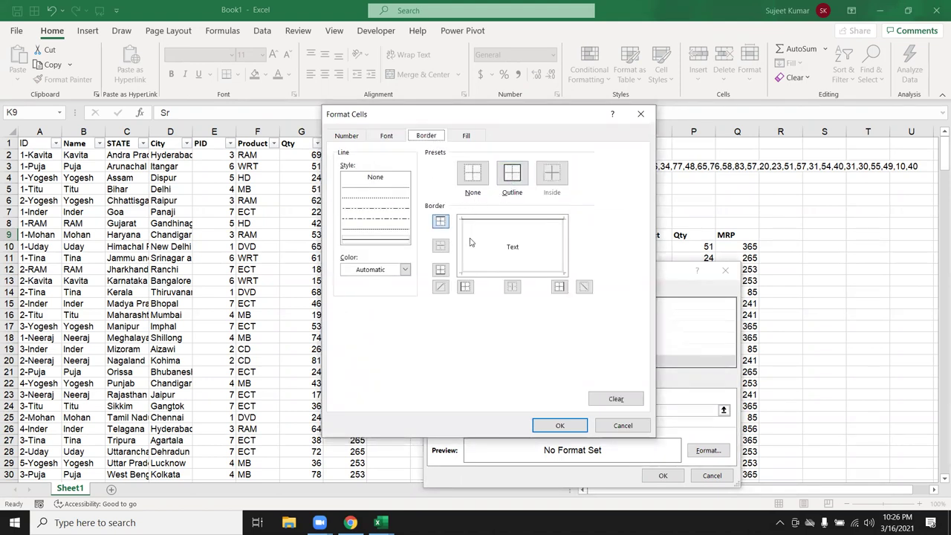
{"action": "left_click", "coordinate": [465, 246]}
{"action": "left_click", "coordinate": [565, 246]}
{"action": "left_click", "coordinate": [556, 272]}
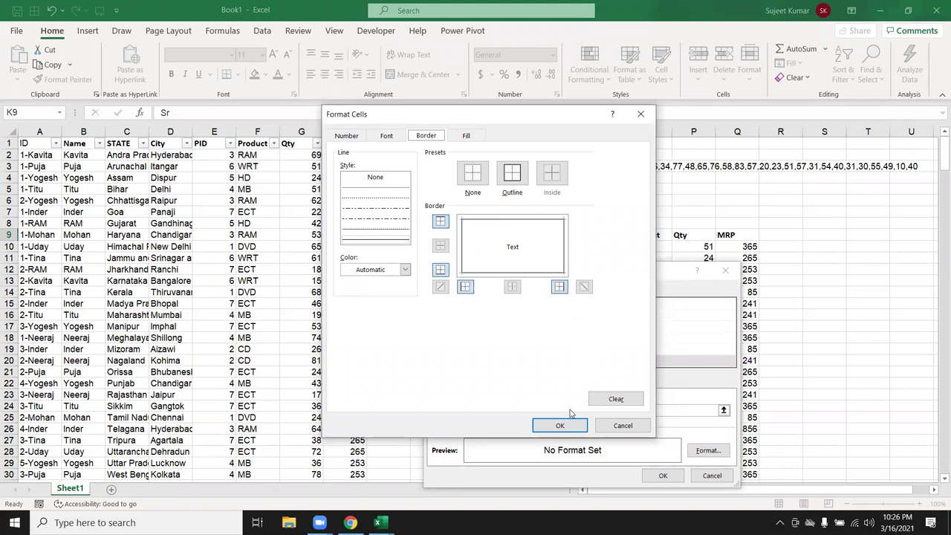
{"action": "left_click", "coordinate": [564, 425]}
Save the border rule and paint it from K9 across the report down to row 64.
{"action": "left_click", "coordinate": [661, 477]}
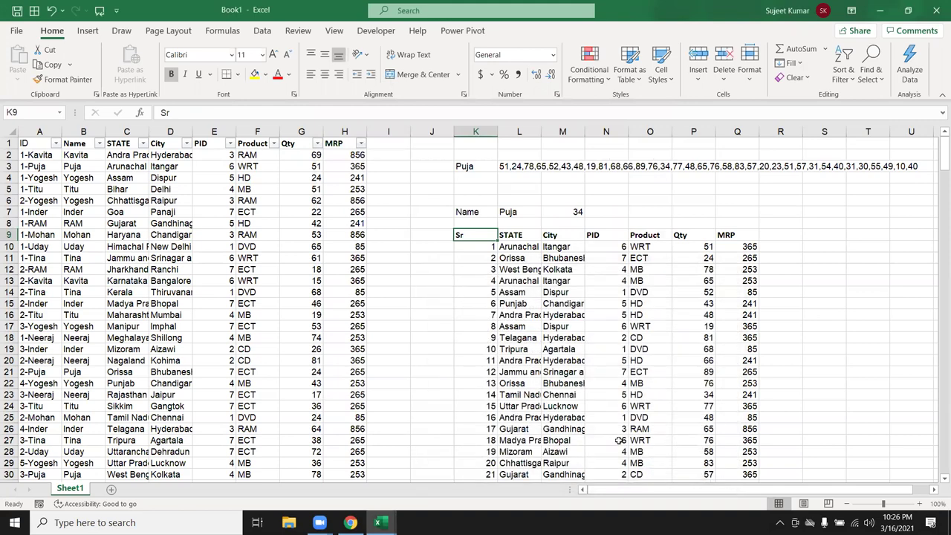
{"action": "left_click", "coordinate": [63, 79]}
{"action": "mouse_move", "coordinate": [475, 235]}
{"action": "left_mouse_down"}
{"action": "mouse_move", "coordinate": [622, 303]}
{"action": "mouse_move", "coordinate": [743, 433]}
{"action": "mouse_move", "coordinate": [741, 474]}
{"action": "left_mouse_up"}
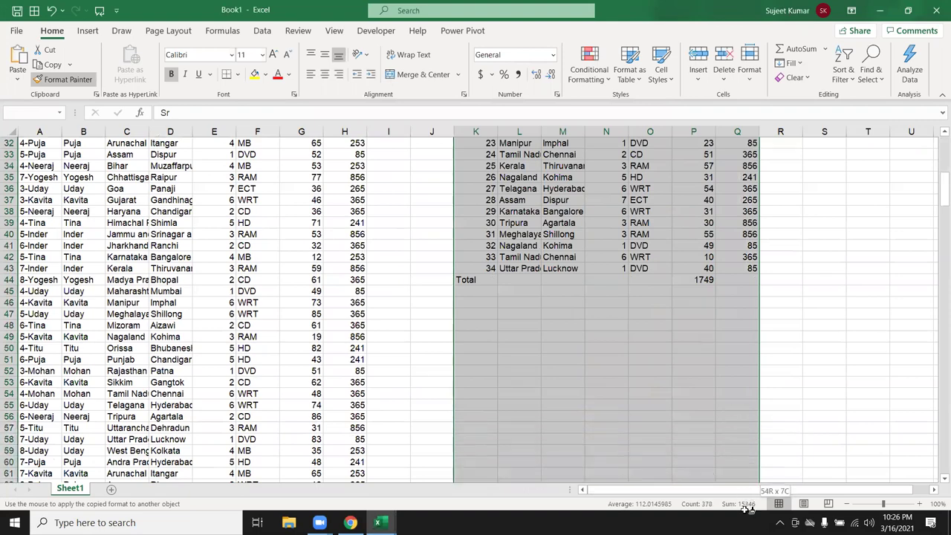
{"action": "left_click_drag", "start_coordinate": [741, 474], "coordinate": [735, 458]}
Check the Qty total formula and the STATE header's conditional formatting.
{"action": "scroll", "coordinate": [712, 397], "scroll_direction": "down", "scroll_amount": 10}
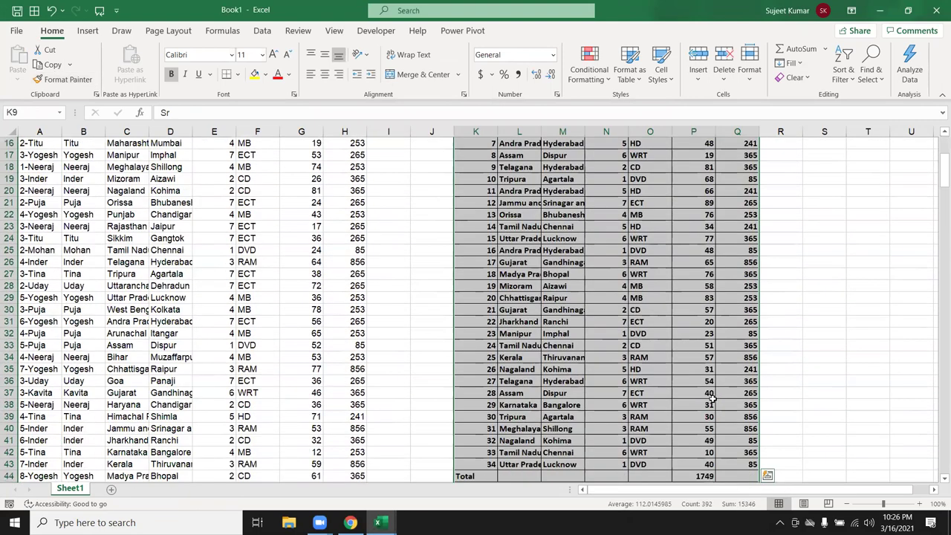
{"action": "left_click", "coordinate": [706, 381]}
{"action": "scroll", "coordinate": [722, 384], "scroll_direction": "down", "scroll_amount": 5}
{"action": "scroll", "coordinate": [723, 384], "scroll_direction": "up", "scroll_amount": 5}
{"action": "scroll", "coordinate": [722, 384], "scroll_direction": "up", "scroll_amount": 10}
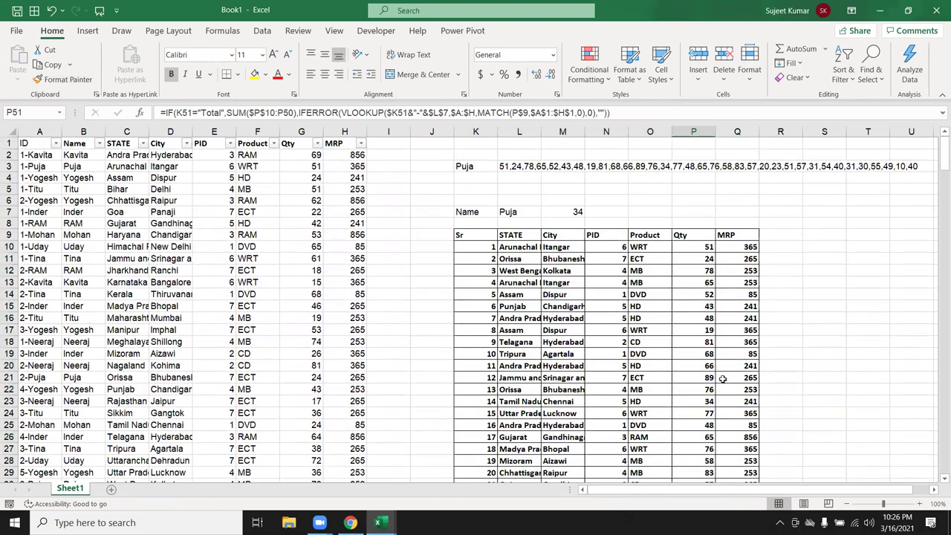
{"action": "left_click", "coordinate": [499, 239]}
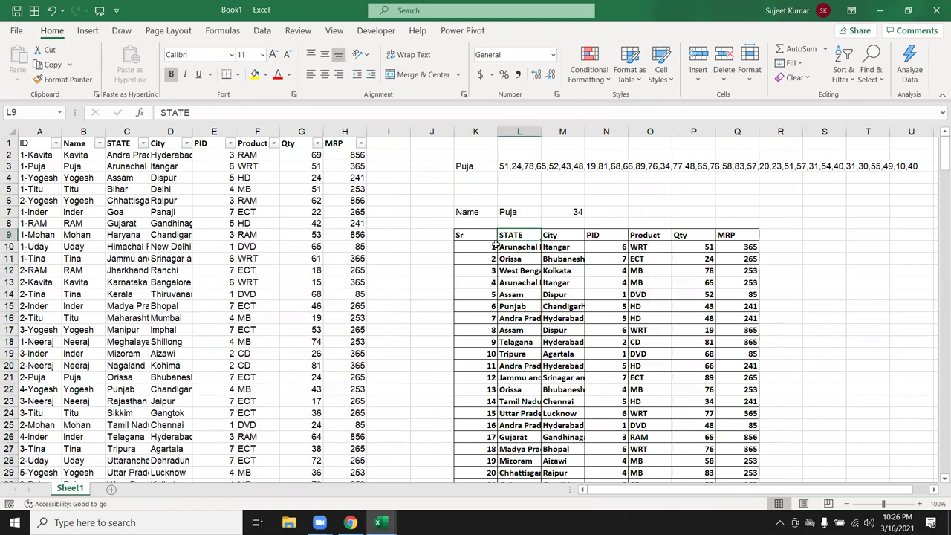
{"action": "left_click", "coordinate": [587, 78]}
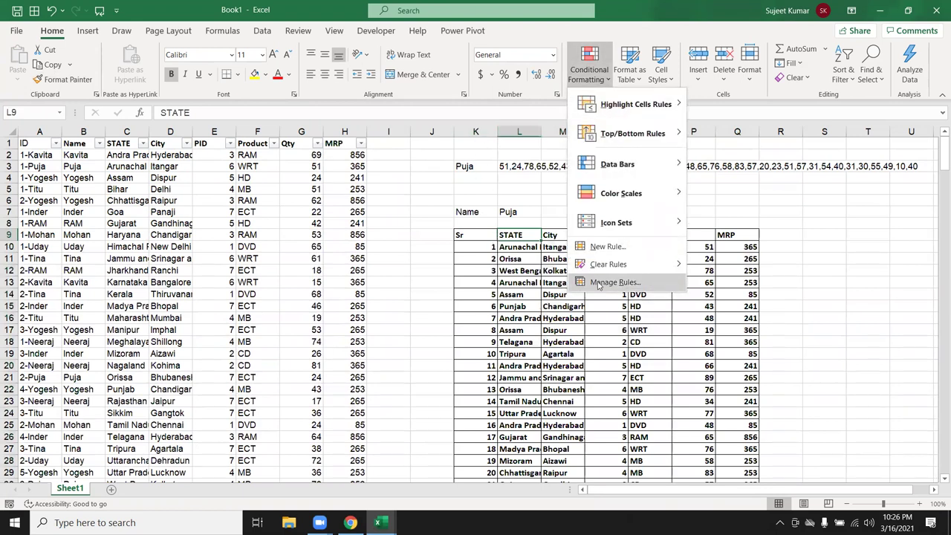
Select the report from the first data row through the Total row and preview quick analysis.
{"action": "left_click", "coordinate": [519, 272]}
{"action": "left_click", "coordinate": [489, 248]}
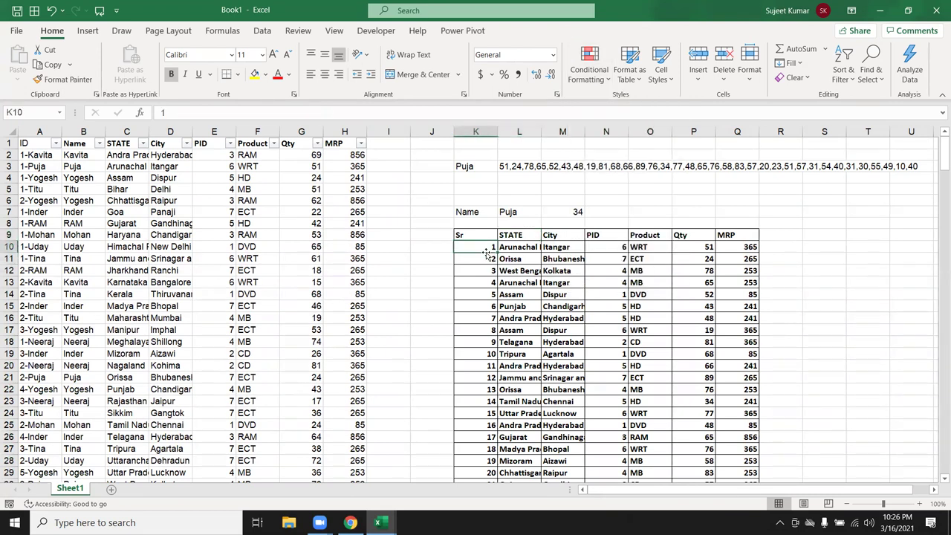
{"action": "key", "text": "ctrl+shift+Right"}
{"action": "key", "text": "ctrl+shift+Down"}
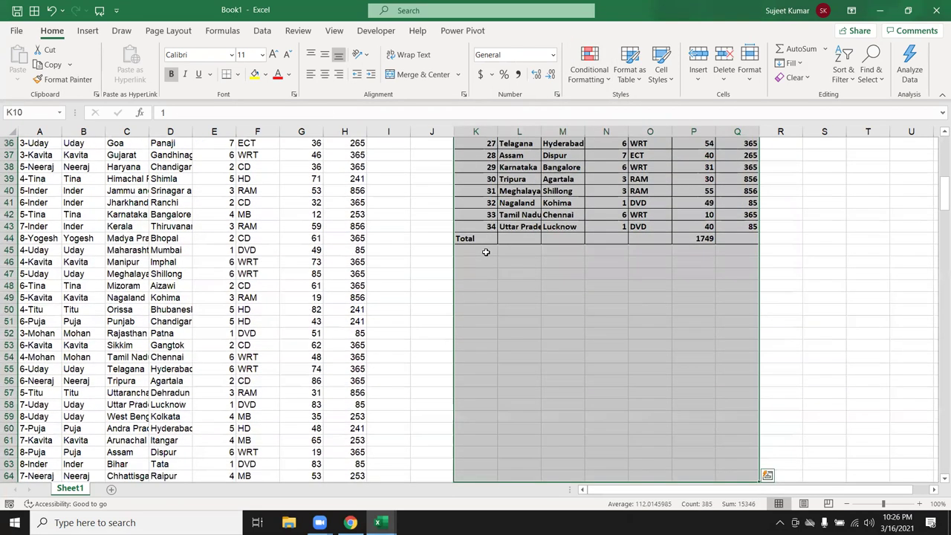
{"action": "key", "text": "ctrl+q"}
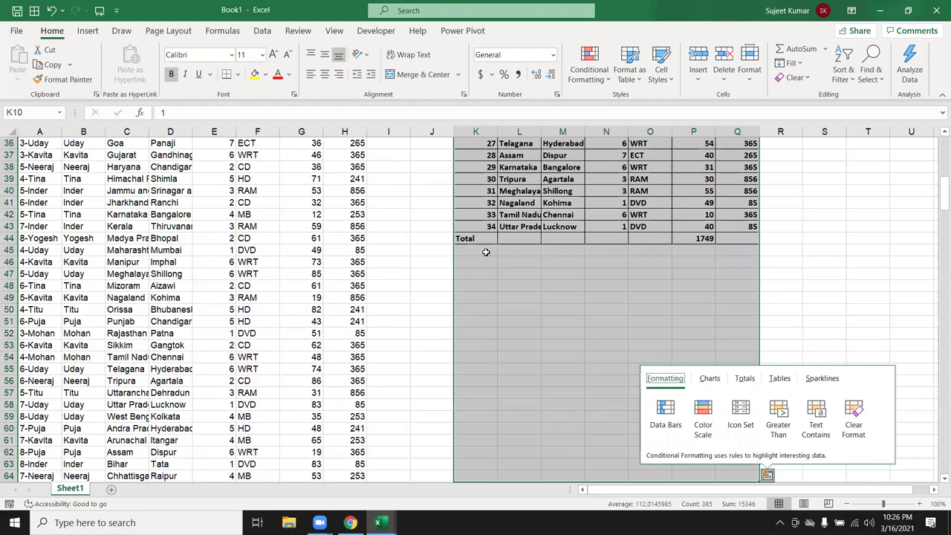
{"action": "key", "text": "Escape"}
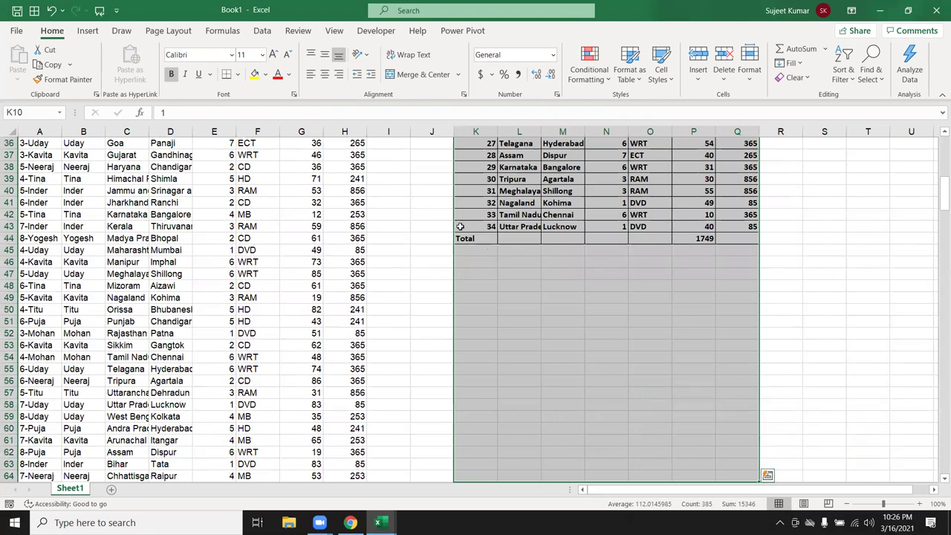
Inspect the City lookup formula in M11, the Total row K44:Q44 and the Sr formula in K11.
{"action": "scroll", "coordinate": [460, 226], "scroll_direction": "up", "scroll_amount": 12}
{"action": "left_click", "coordinate": [545, 265]}
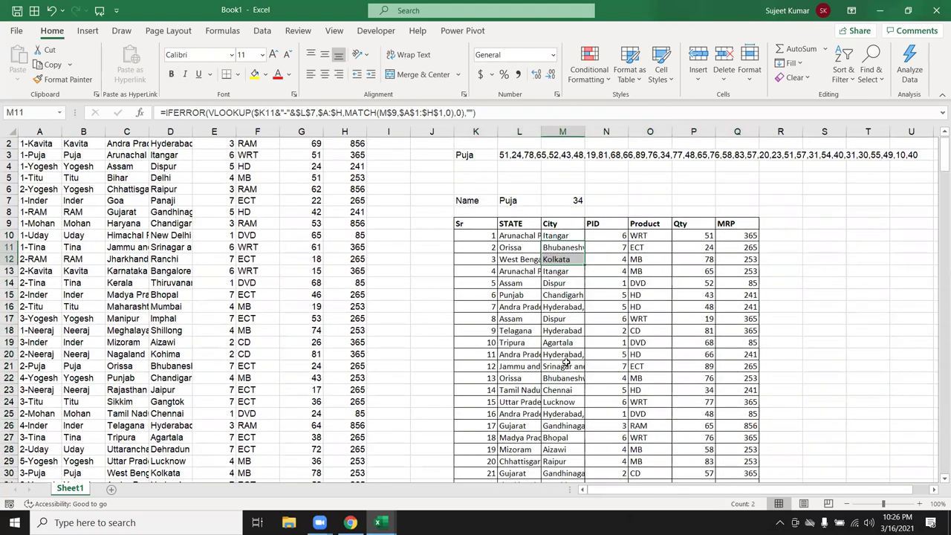
{"action": "scroll", "coordinate": [531, 348], "scroll_direction": "down", "scroll_amount": 9}
{"action": "left_click_drag", "start_coordinate": [476, 334], "coordinate": [725, 328]}
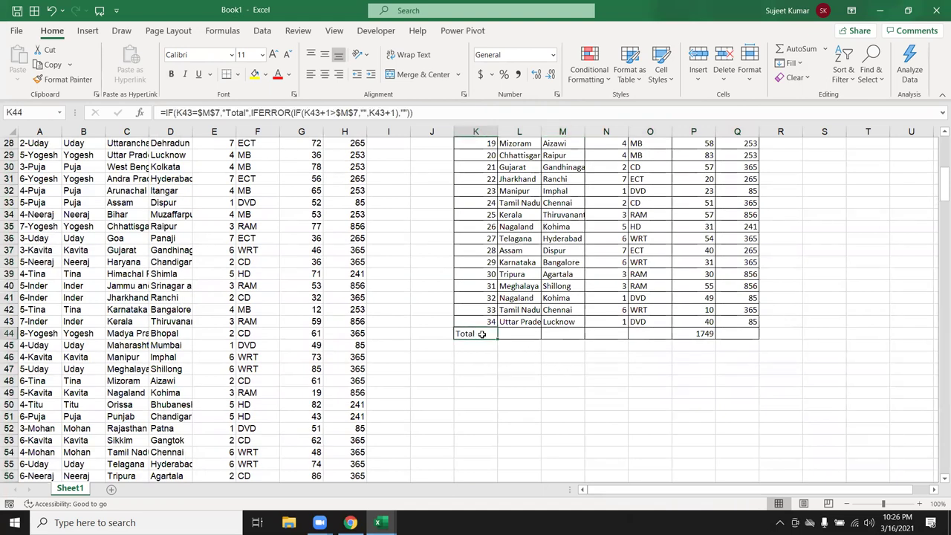
{"action": "scroll", "coordinate": [479, 283], "scroll_direction": "up", "scroll_amount": 9}
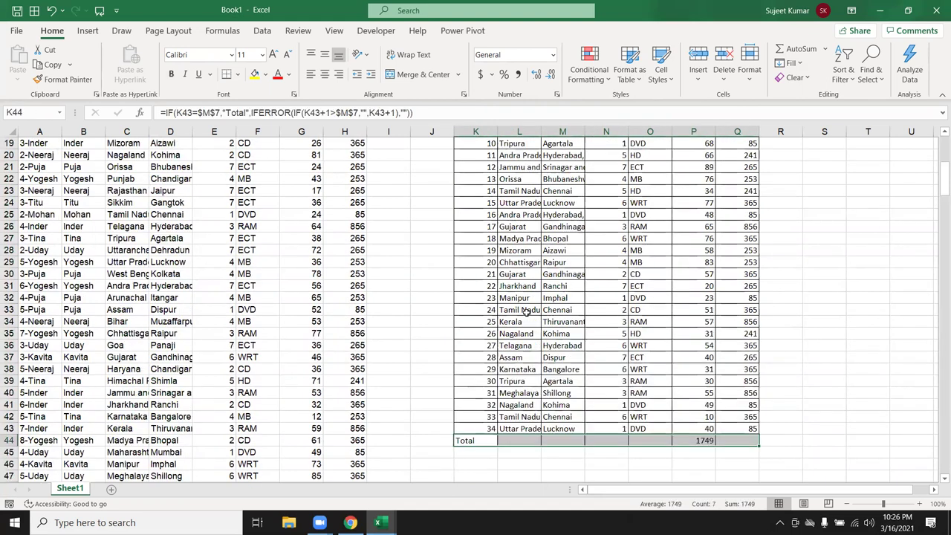
{"action": "left_click", "coordinate": [468, 261]}
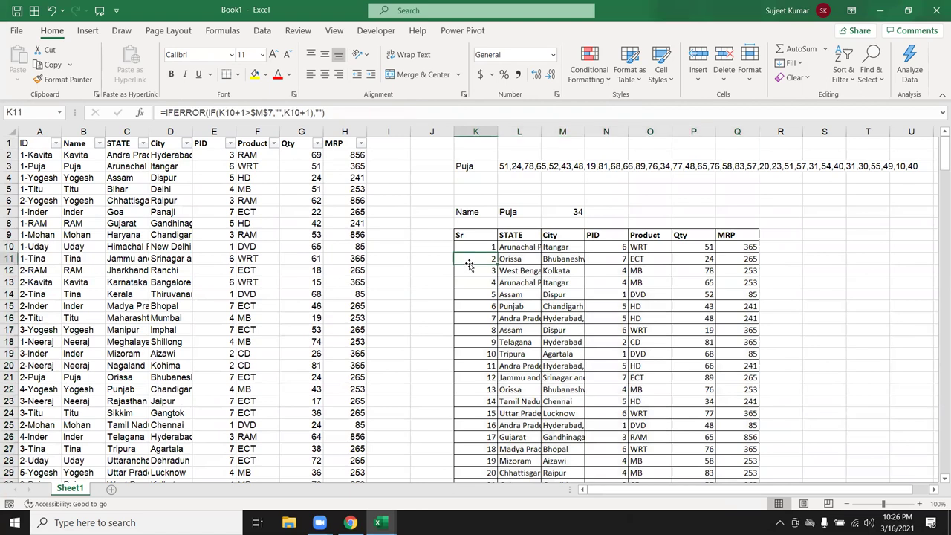
Start a new formula-based rule on K10 using =$K10="Total".
{"action": "left_click", "coordinate": [474, 247]}
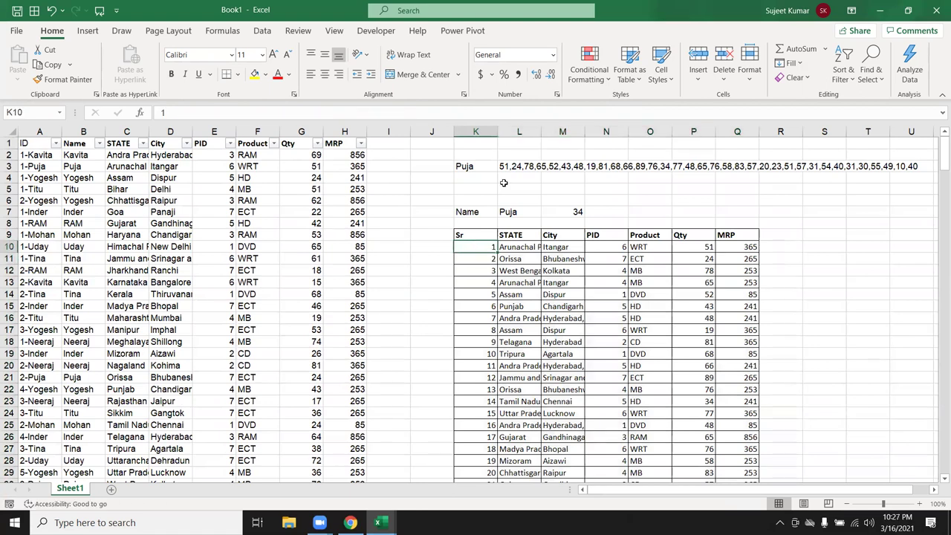
{"action": "left_click", "coordinate": [587, 80]}
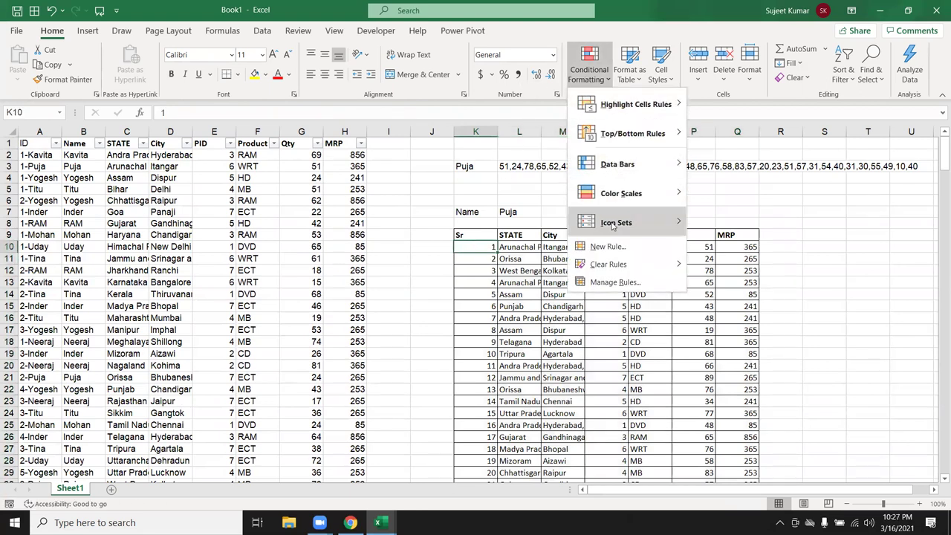
{"action": "left_click", "coordinate": [611, 246]}
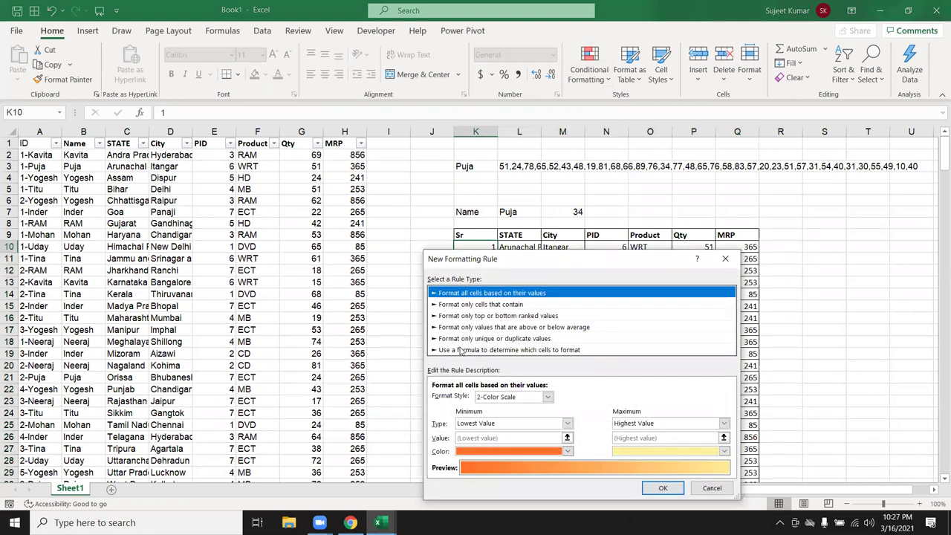
{"action": "left_click", "coordinate": [463, 349]}
{"action": "left_click_drag", "start_coordinate": [493, 262], "coordinate": [630, 241]}
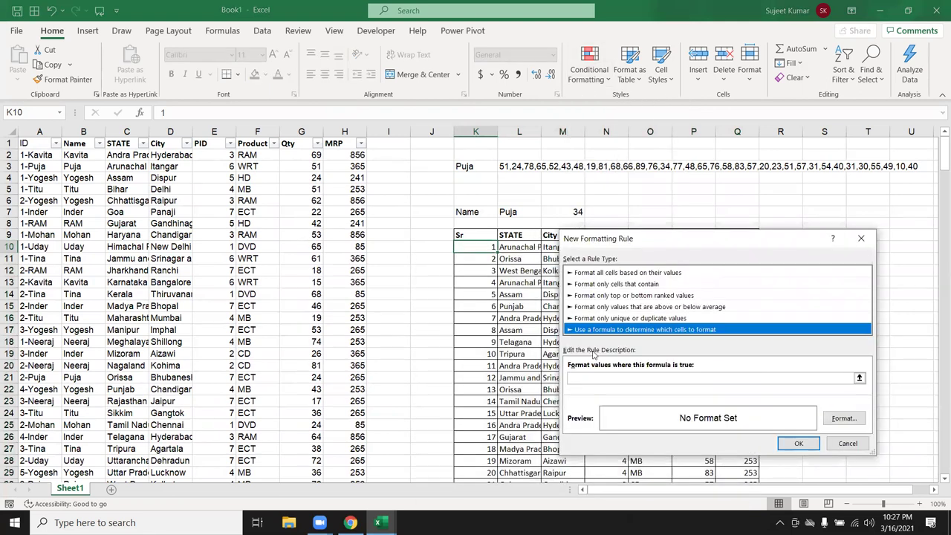
{"action": "left_click", "coordinate": [593, 377]}
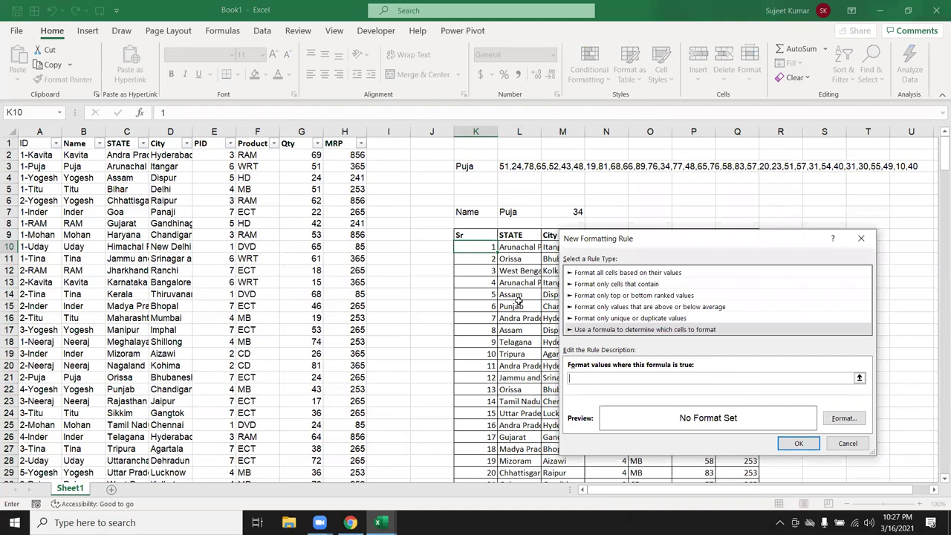
{"action": "type", "text": "=\"Total"}
{"action": "type", "text": "\""}
{"action": "left_click", "coordinate": [581, 378]}
Give the rule a bold font format, leaving borders unchanged, and save it.
{"action": "left_click", "coordinate": [829, 420]}
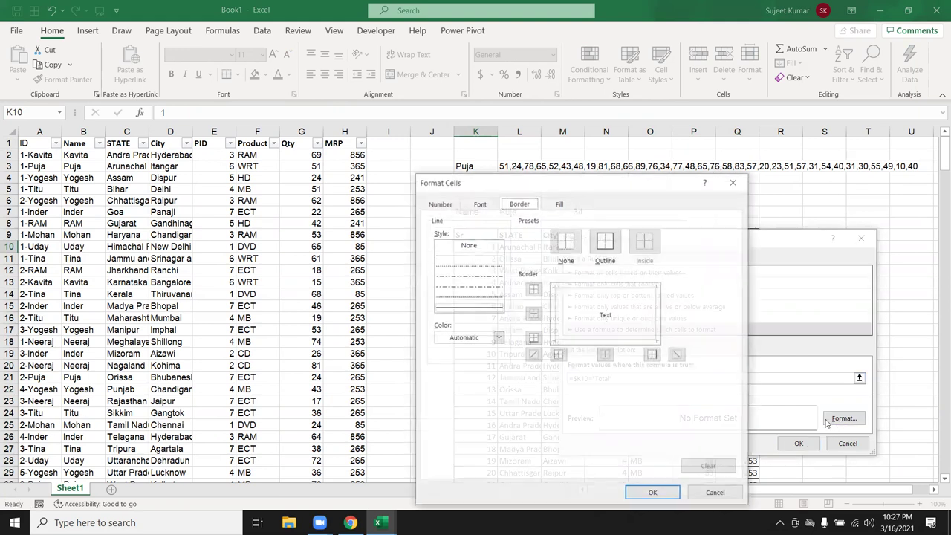
{"action": "left_click", "coordinate": [481, 206]}
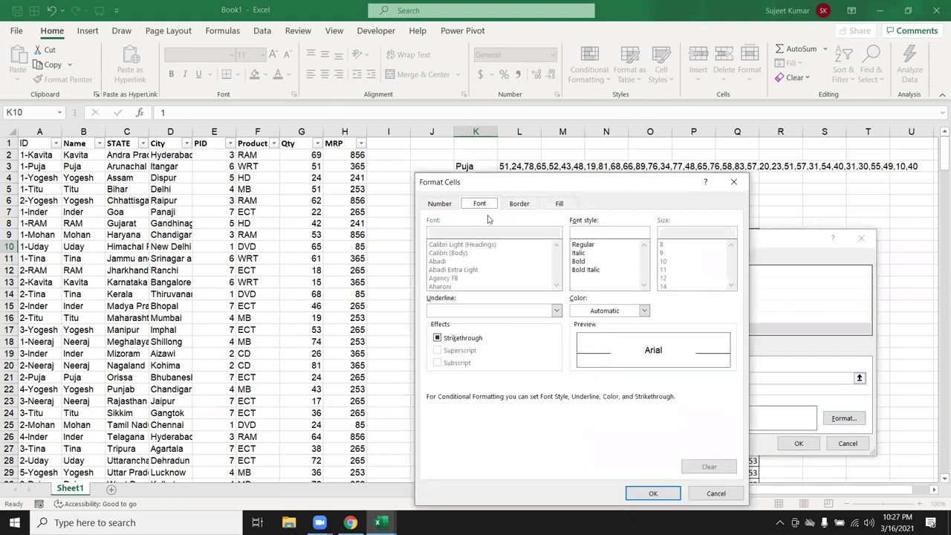
{"action": "left_click", "coordinate": [585, 265]}
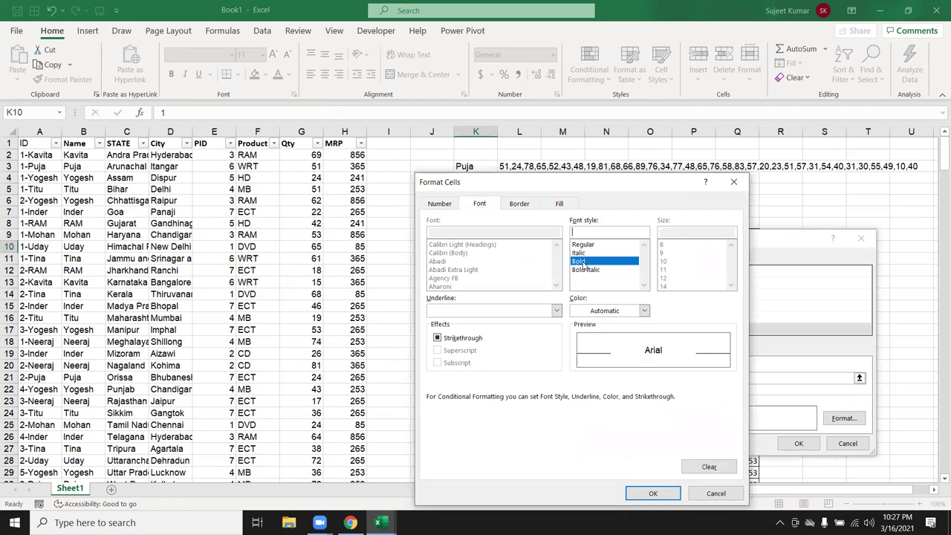
{"action": "left_click", "coordinate": [522, 205]}
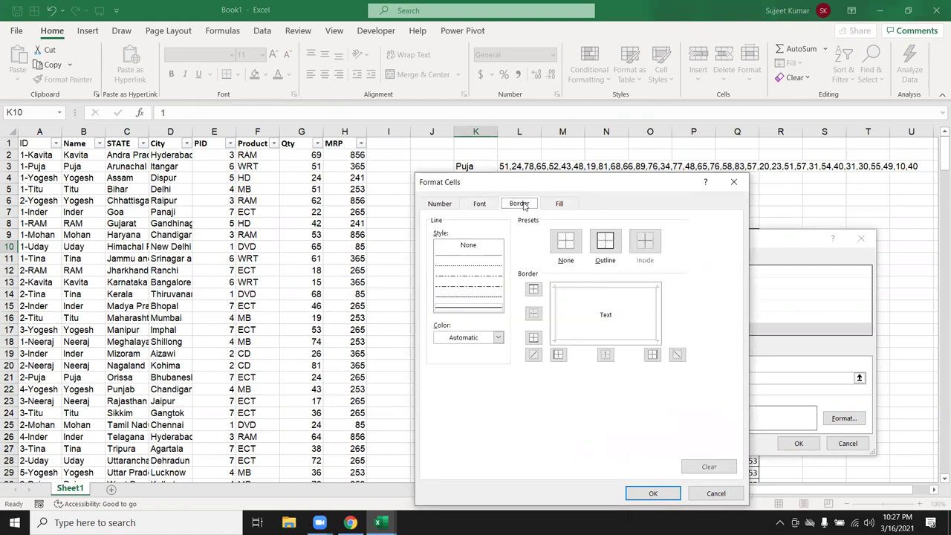
{"action": "left_click", "coordinate": [475, 338]}
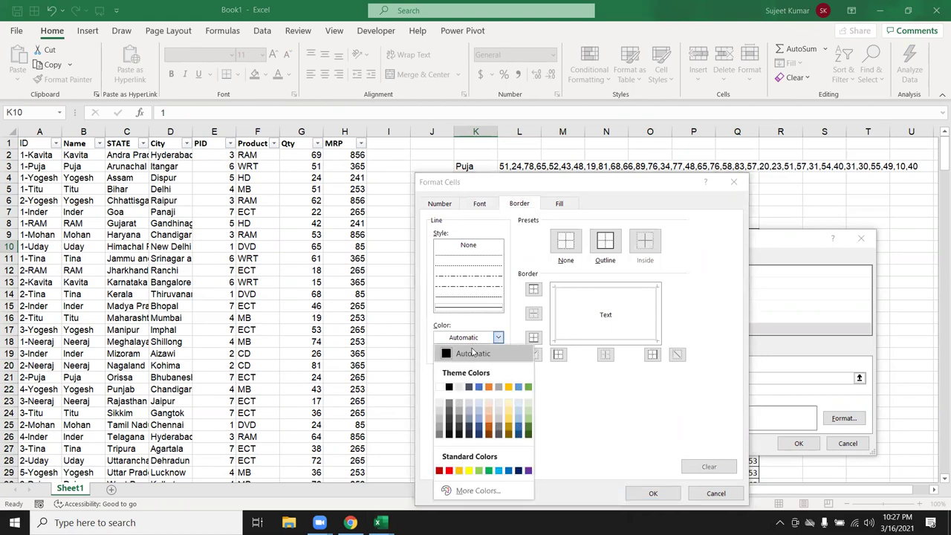
{"action": "left_click", "coordinate": [531, 240]}
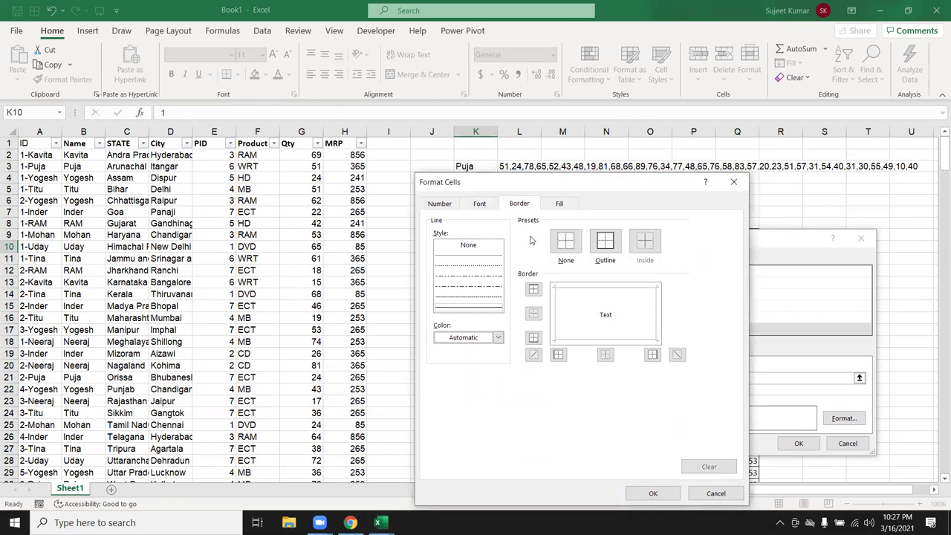
{"action": "left_click", "coordinate": [662, 493]}
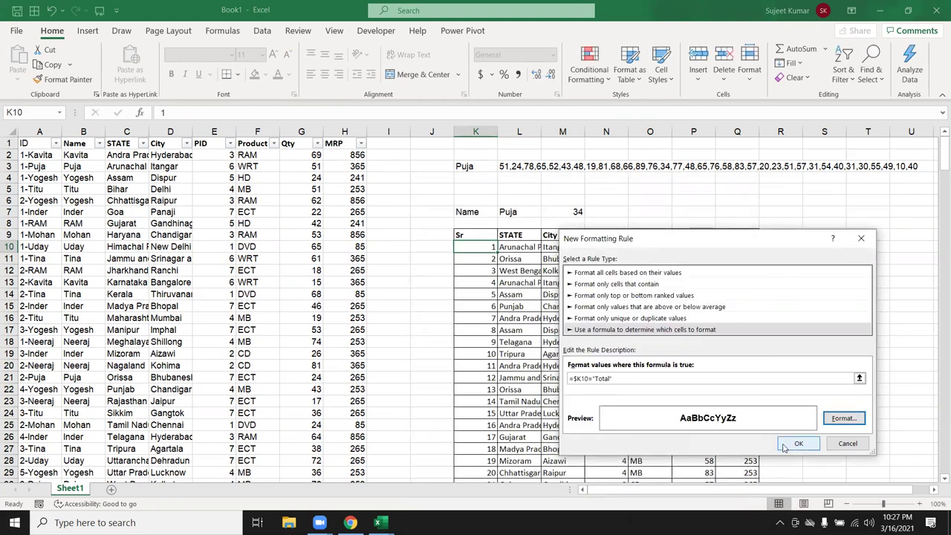
{"action": "left_click", "coordinate": [798, 444]}
Paint K10's conditional formatting across K10:Q64.
{"action": "left_click", "coordinate": [63, 79]}
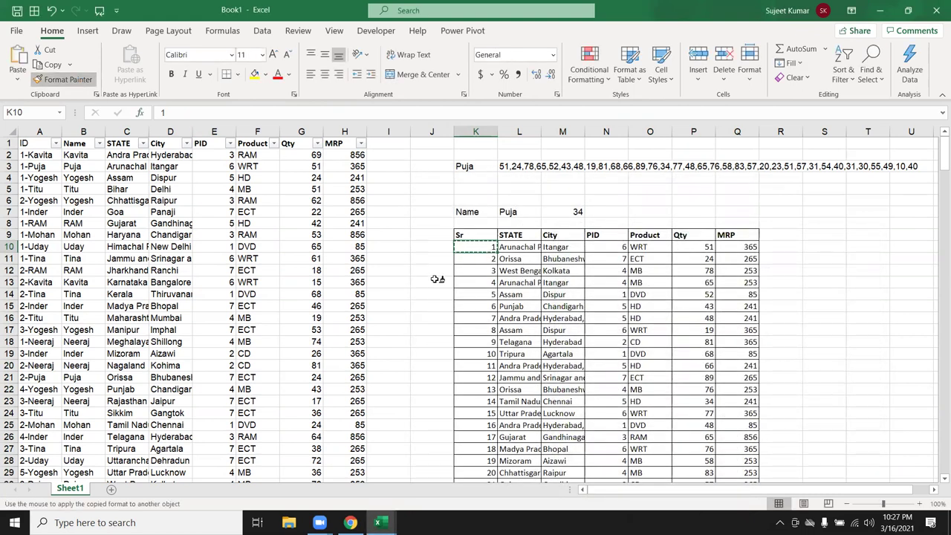
{"action": "left_click_drag", "start_coordinate": [479, 249], "coordinate": [698, 440]}
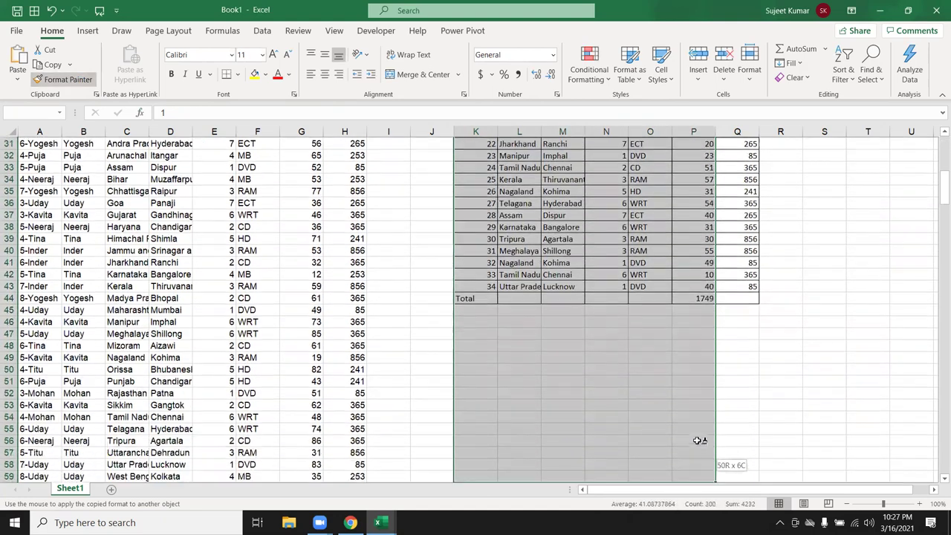
{"action": "mouse_move", "coordinate": [699, 441]}
{"action": "left_mouse_down"}
{"action": "mouse_move", "coordinate": [721, 490]}
{"action": "mouse_move", "coordinate": [709, 479]}
{"action": "mouse_move", "coordinate": [730, 480]}
{"action": "left_mouse_up"}
{"action": "scroll", "coordinate": [714, 439], "scroll_direction": "up", "scroll_amount": 12}
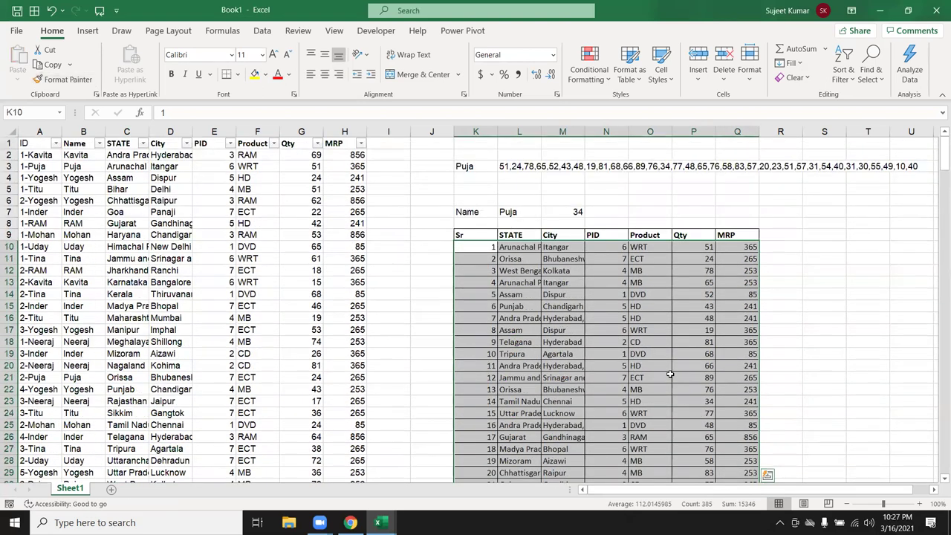
{"action": "left_click", "coordinate": [669, 378]}
Check that the Total row appears bold, then return to the lookup name cell L7.
{"action": "scroll", "coordinate": [669, 381], "scroll_direction": "down", "scroll_amount": 1}
{"action": "scroll", "coordinate": [669, 381], "scroll_direction": "down", "scroll_amount": 5}
{"action": "scroll", "coordinate": [594, 372], "scroll_direction": "down", "scroll_amount": 2}
{"action": "left_click_drag", "start_coordinate": [479, 405], "coordinate": [742, 398]}
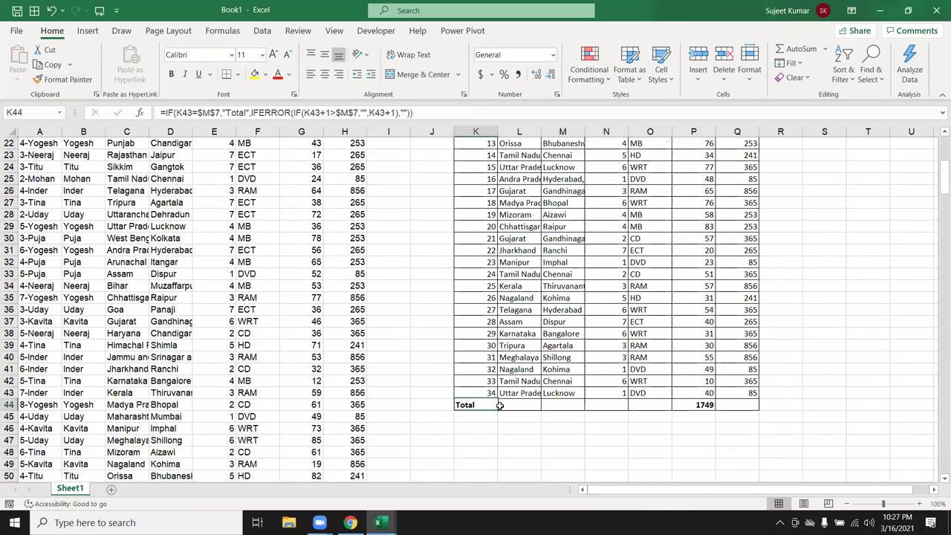
{"action": "left_click", "coordinate": [645, 324]}
{"action": "scroll", "coordinate": [643, 331], "scroll_direction": "up", "scroll_amount": 7}
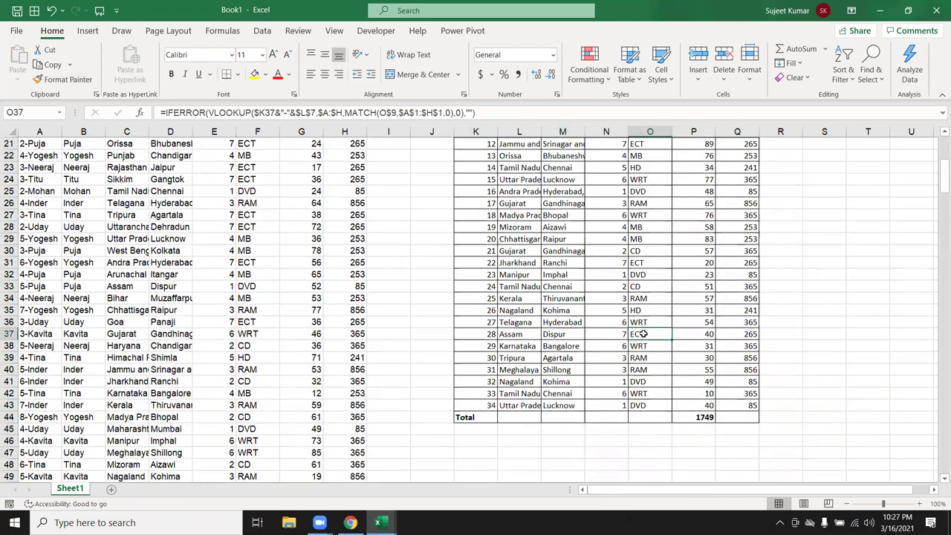
{"action": "left_click", "coordinate": [533, 215]}
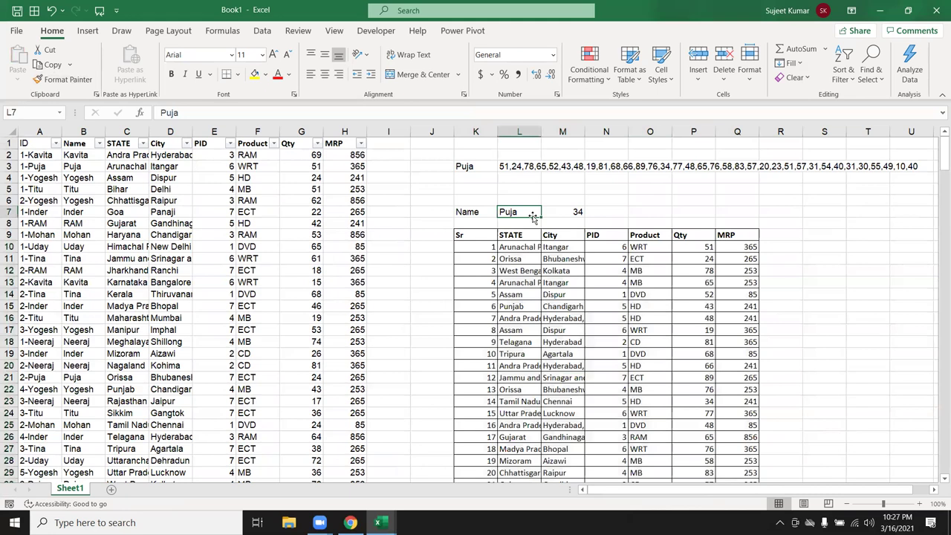
Look up Ram in L7 and check his rows and Total row.
{"action": "type", "text": "Ram"}
{"action": "key", "text": "Return"}
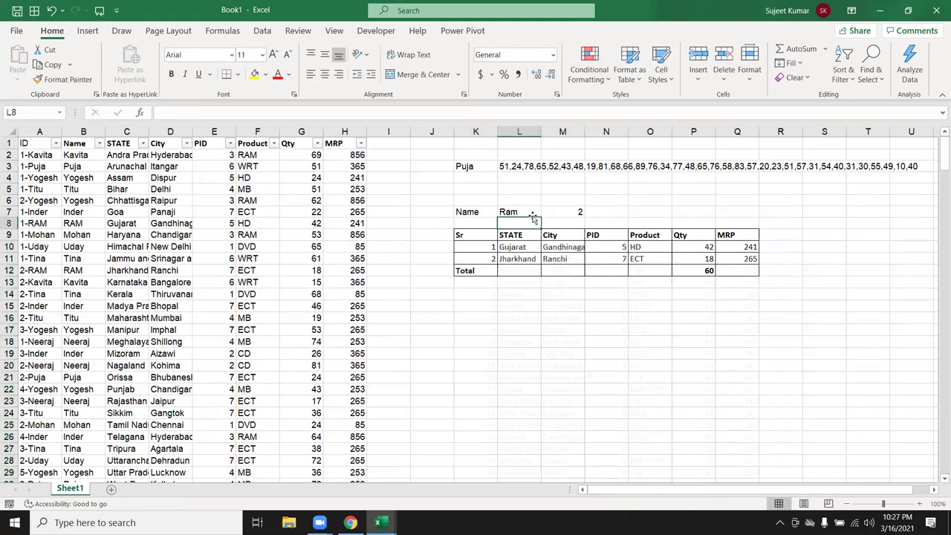
{"action": "left_click_drag", "start_coordinate": [479, 272], "coordinate": [744, 258]}
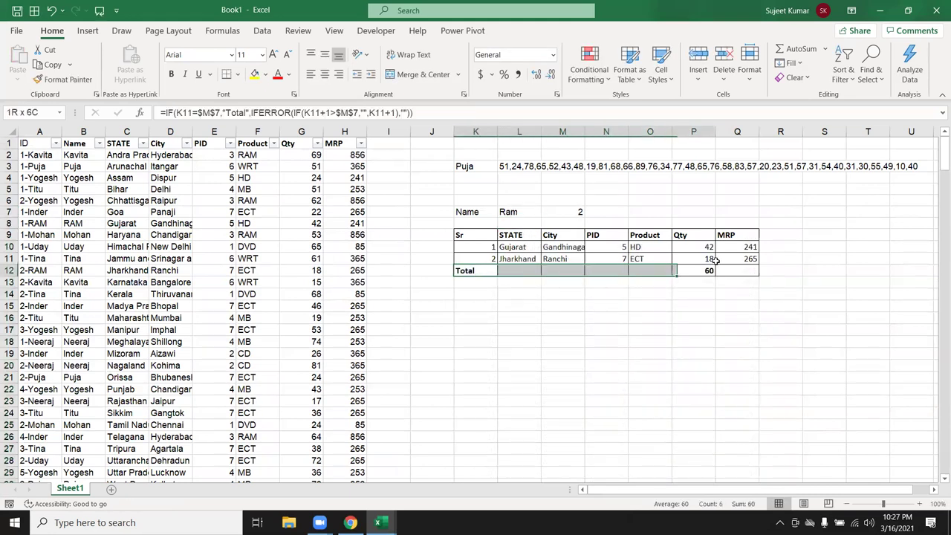
Change the Name in B19 to Yogi.
{"action": "left_click", "coordinate": [85, 257]}
{"action": "left_click", "coordinate": [78, 321]}
{"action": "left_click", "coordinate": [74, 355]}
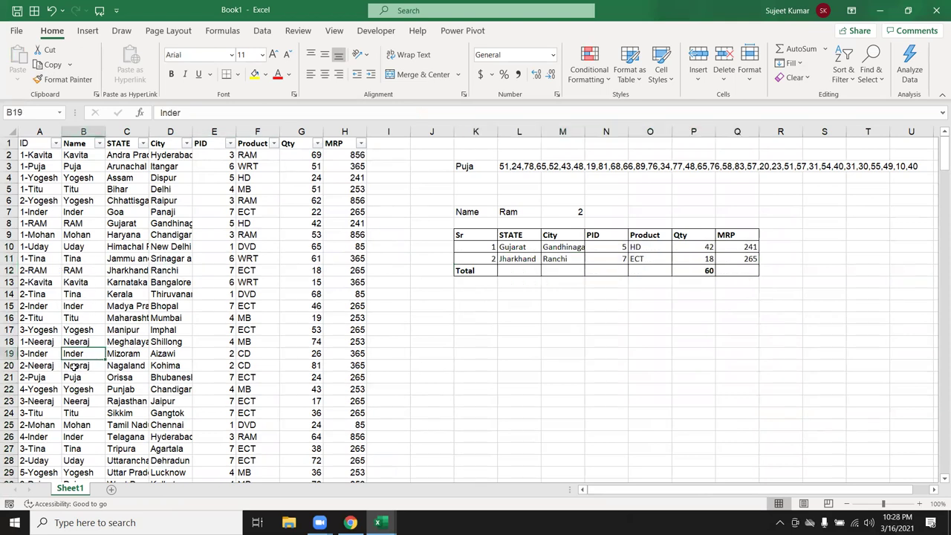
{"action": "type", "text": "Yogesh"}
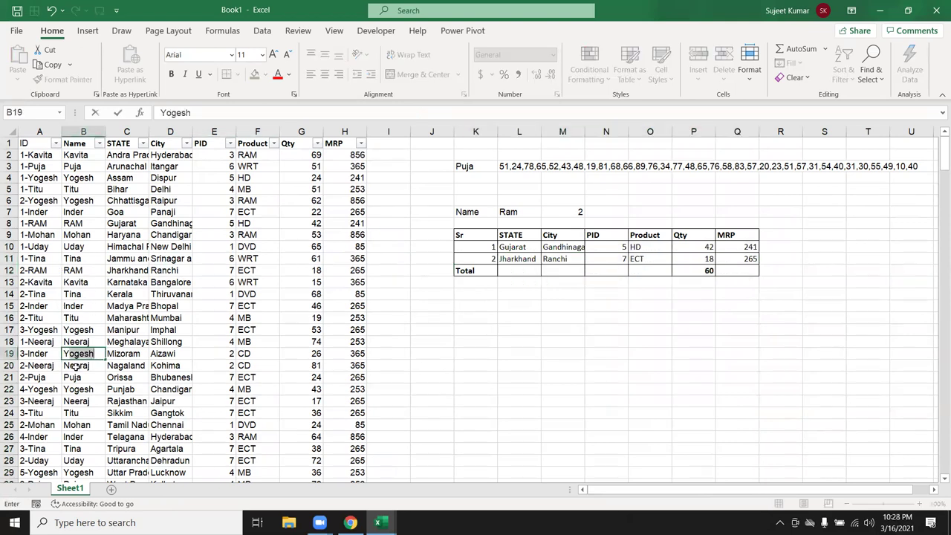
{"action": "type", "text": "gi"}
{"action": "key", "text": "BackSpace"}
{"action": "key", "text": "BackSpace"}
{"action": "type", "text": "ogi"}
{"action": "key", "text": "ctrl+Return"}
Copy Yogi into further Name cells, including B41, B46, B51 and B56.
{"action": "key", "text": "Down"}
{"action": "key", "text": "Up"}
{"action": "key", "text": "ctrl+c"}
{"action": "key", "text": "Down"}
{"action": "key", "text": "Down"}
{"action": "key", "text": "Down"}
{"action": "key", "text": "Down"}
{"action": "key", "text": "Down"}
{"action": "key", "text": "Down"}
{"action": "key", "text": "Down"}
{"action": "key", "text": "Down"}
{"action": "key", "text": "Down"}
{"action": "key", "text": "Down"}
{"action": "key", "text": "Down"}
{"action": "key", "text": "Down"}
{"action": "key", "text": "Down"}
{"action": "key", "text": "Down"}
{"action": "key", "text": "Down"}
{"action": "key", "text": "Down"}
{"action": "key", "text": "ctrl+v"}
{"action": "key", "text": "Down"}
{"action": "key", "text": "Down"}
{"action": "key", "text": "Down"}
{"action": "key", "text": "Down"}
{"action": "key", "text": "Down"}
{"action": "key", "text": "ctrl+v"}
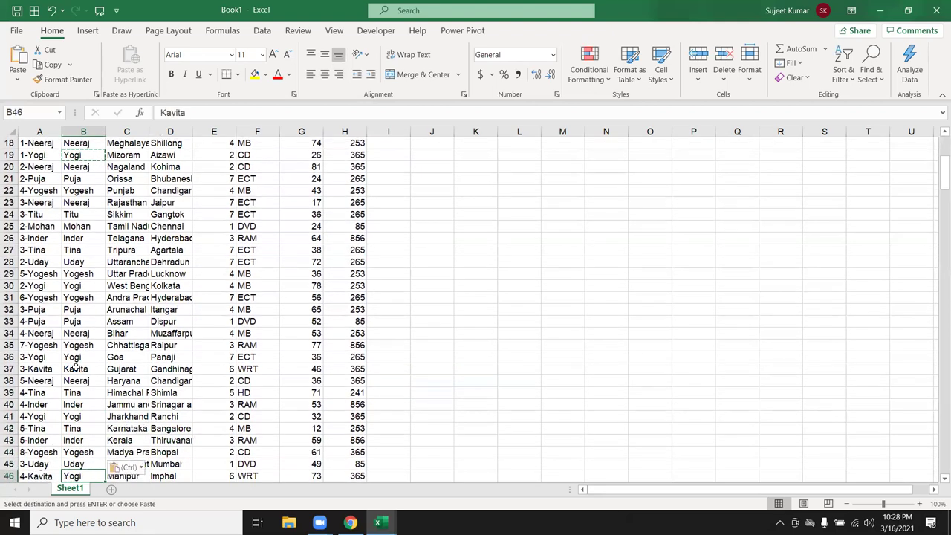
{"action": "key", "text": "Down"}
{"action": "key", "text": "Down"}
{"action": "key", "text": "Down"}
{"action": "key", "text": "Down"}
{"action": "key", "text": "ctrl+v"}
{"action": "key", "text": "Down"}
{"action": "key", "text": "Down"}
{"action": "key", "text": "Down"}
{"action": "key", "text": "Down"}
{"action": "key", "text": "Down"}
{"action": "key", "text": "ctrl+v"}
Look up Yogi in L7, giving 7 report rows totalling 374.
{"action": "key", "text": "ctrl+Up"}
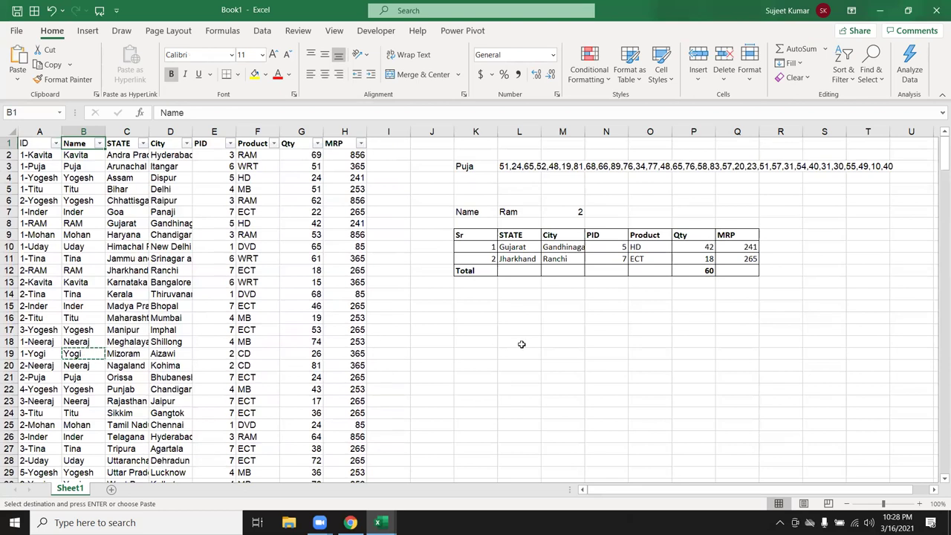
{"action": "left_click", "coordinate": [525, 212]}
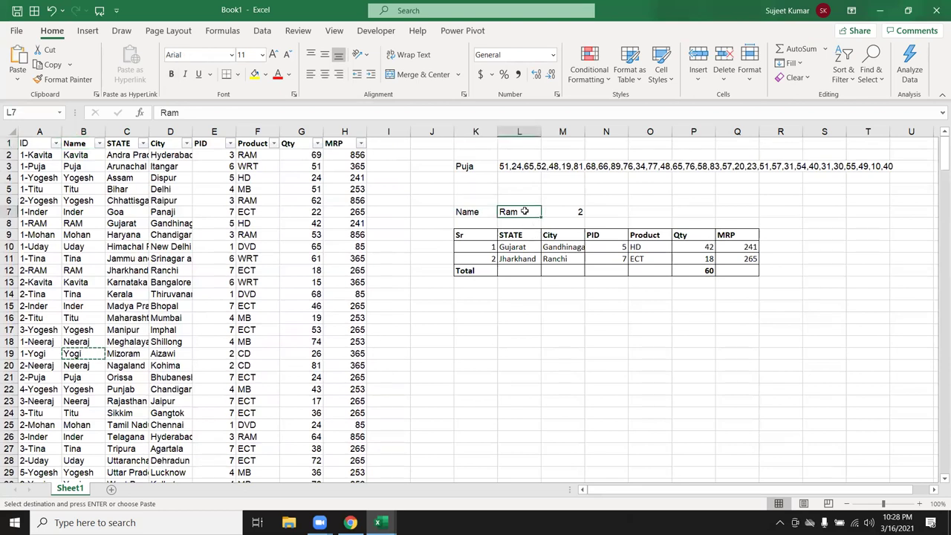
{"action": "type", "text": "Yogi"}
{"action": "key", "text": "Return"}
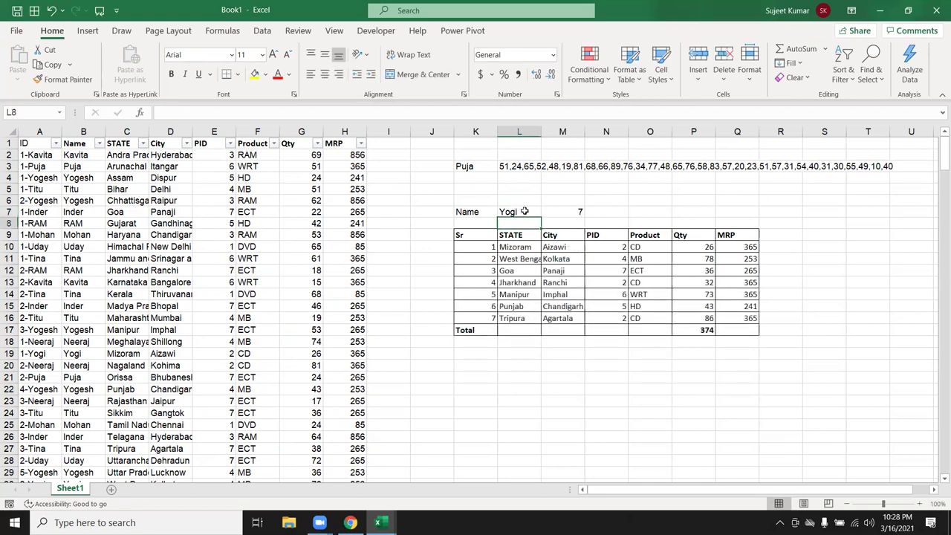